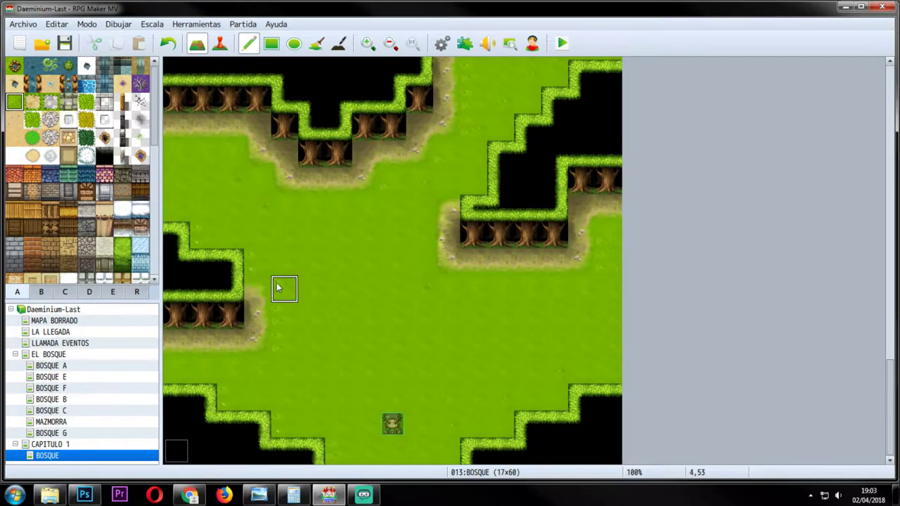
Paint a sand area about 6 by 6 tiles on the grass clearing just above the player's start position.
left_click(14, 137)
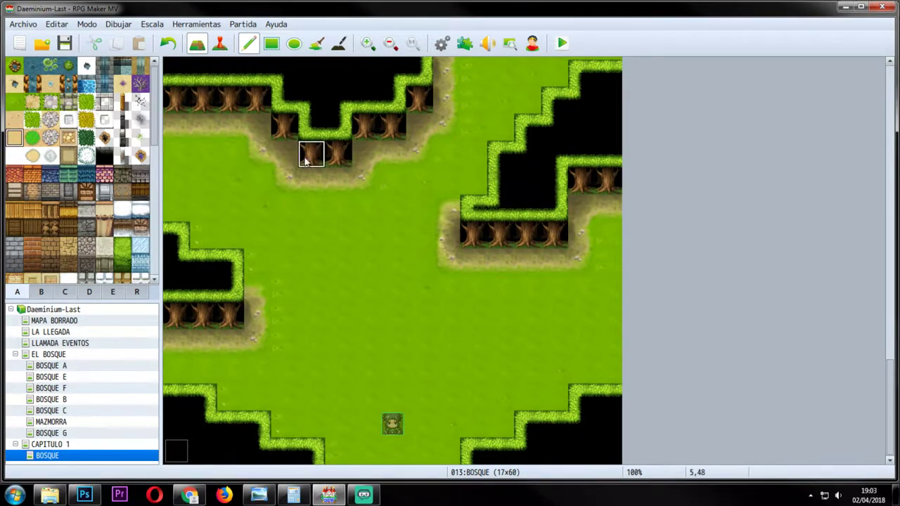
mouse_move(338, 288)
left_mouse_down()
mouse_move(381, 334)
mouse_move(359, 279)
mouse_move(342, 344)
mouse_move(347, 368)
mouse_move(408, 284)
mouse_move(398, 268)
mouse_move(406, 360)
mouse_move(419, 362)
mouse_move(340, 300)
mouse_move(319, 257)
mouse_move(344, 270)
mouse_move(361, 395)
mouse_move(424, 393)
mouse_move(418, 261)
left_mouse_up()
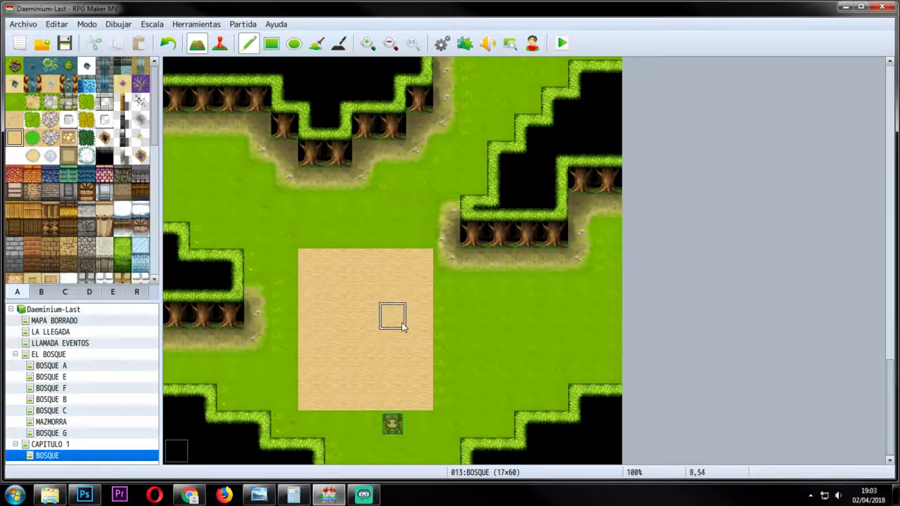
mouse_move(434, 335)
left_mouse_down()
mouse_move(458, 356)
mouse_move(450, 388)
left_mouse_up()
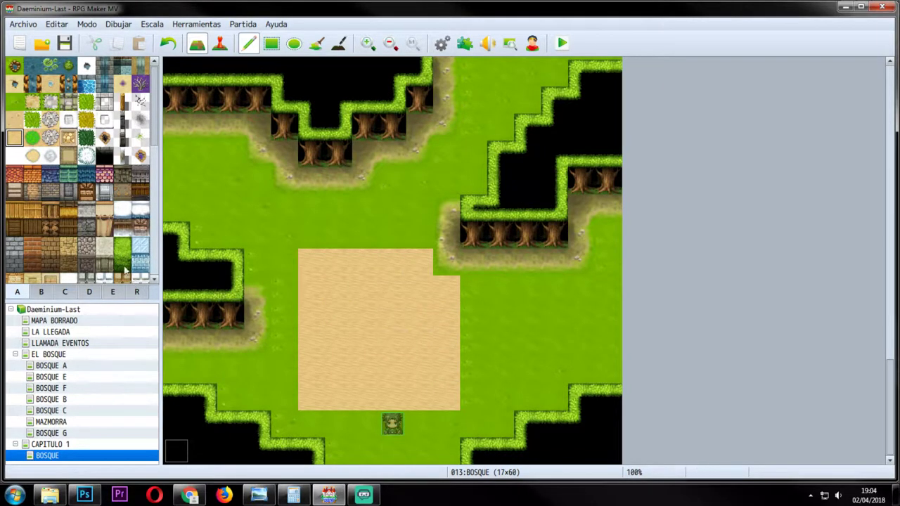
scroll(63, 203, "down", 5)
scroll(64, 206, "down", 2)
left_click(113, 208)
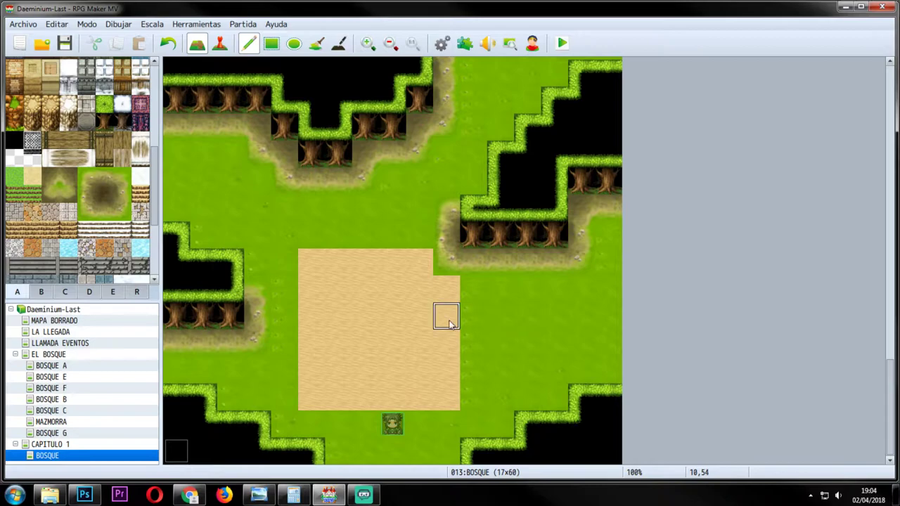
scroll(445, 318, "up", 2)
scroll(443, 323, "down", 2)
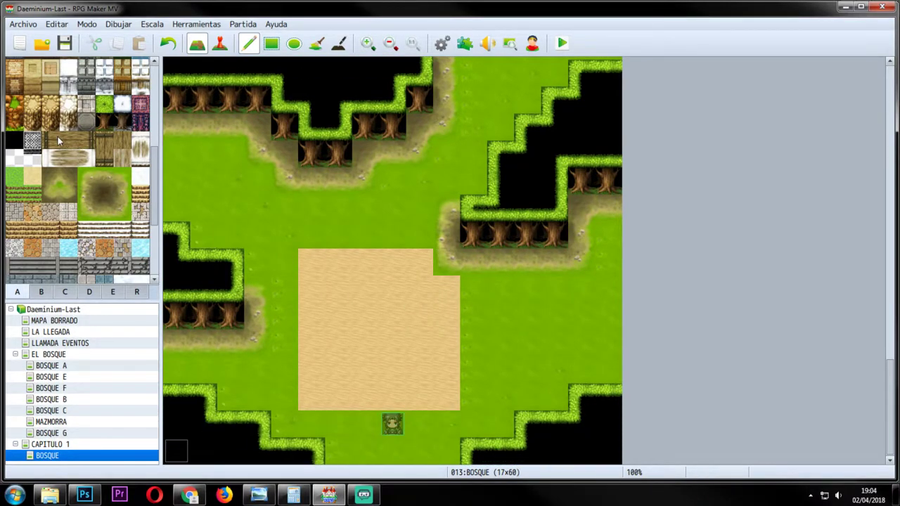
Paint an irregular pond with the rock-edged water autotile in the middle of the sand area.
scroll(57, 136, "up", 5)
left_click(15, 66)
left_click(338, 316)
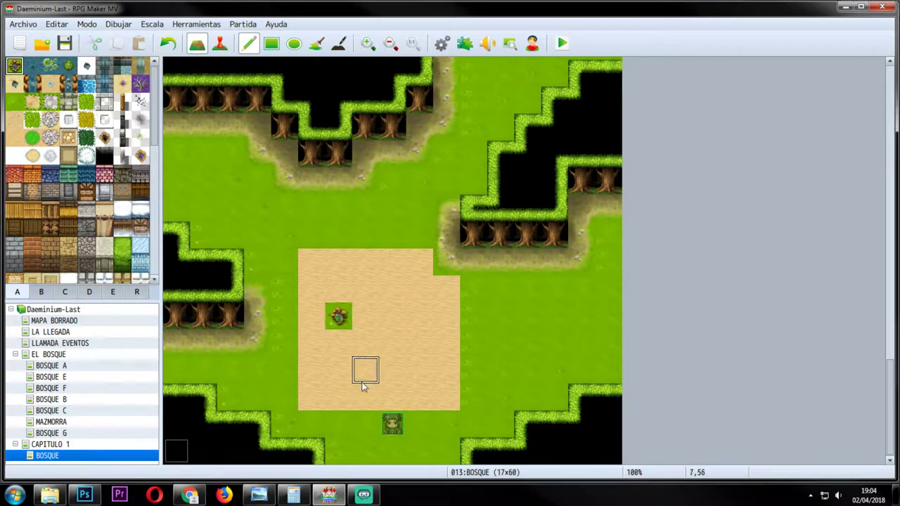
left_click(359, 323)
left_click(363, 344)
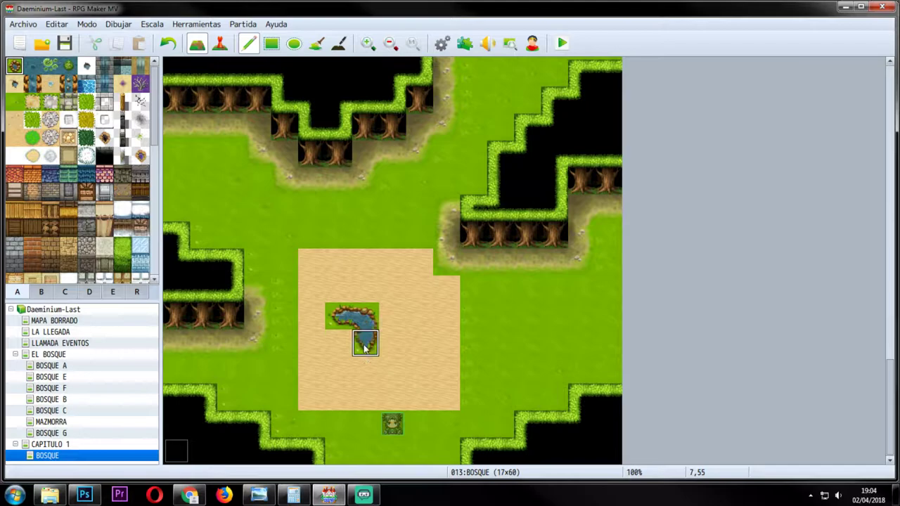
mouse_move(395, 358)
left_mouse_down()
mouse_move(395, 329)
mouse_move(424, 332)
mouse_move(389, 299)
mouse_move(416, 342)
left_mouse_up()
left_click(405, 377)
left_click_drag(405, 379, 416, 379)
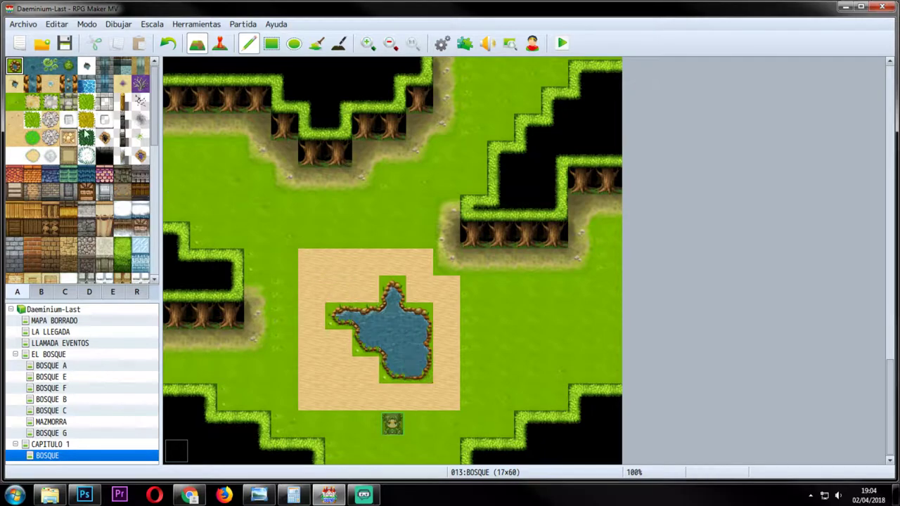
Cover the whole pond with the plain sand ground tile again.
left_click(13, 104)
left_click(14, 138)
mouse_move(339, 310)
left_mouse_down()
mouse_move(408, 294)
mouse_move(393, 312)
mouse_move(400, 375)
left_mouse_up()
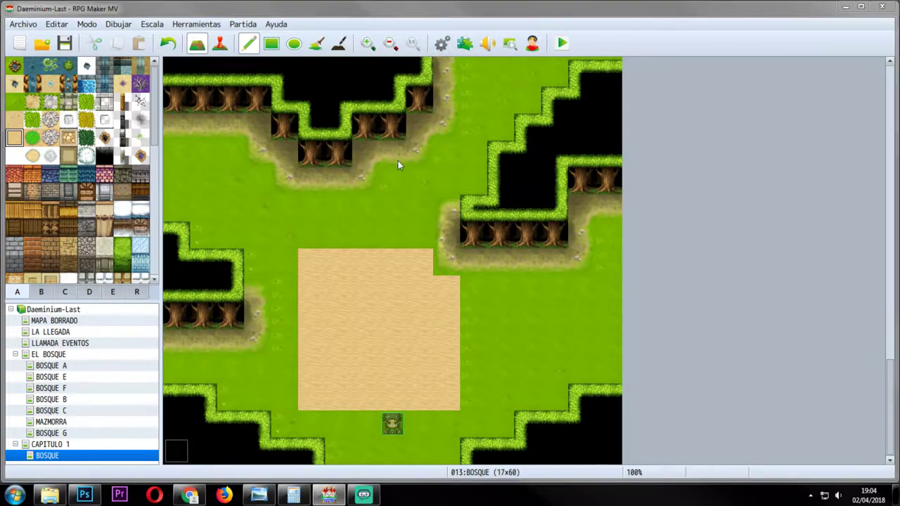
Switch to Photoshop and export the numbered A2 tileset for web as PNG-24, replacing Outside_A2_Daeminium.png.
key("F9")
left_click(689, 434)
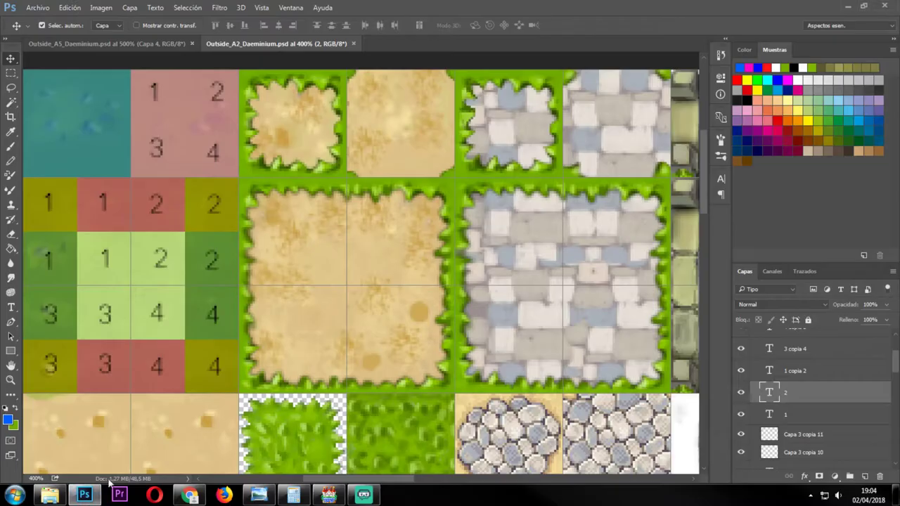
left_click(85, 494)
key("ctrl+alt+shift+s")
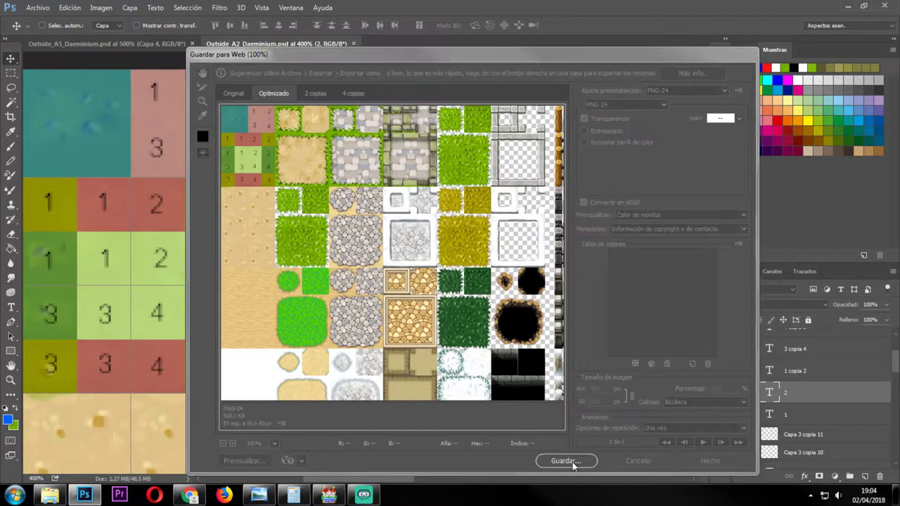
left_click(571, 461)
key("Return")
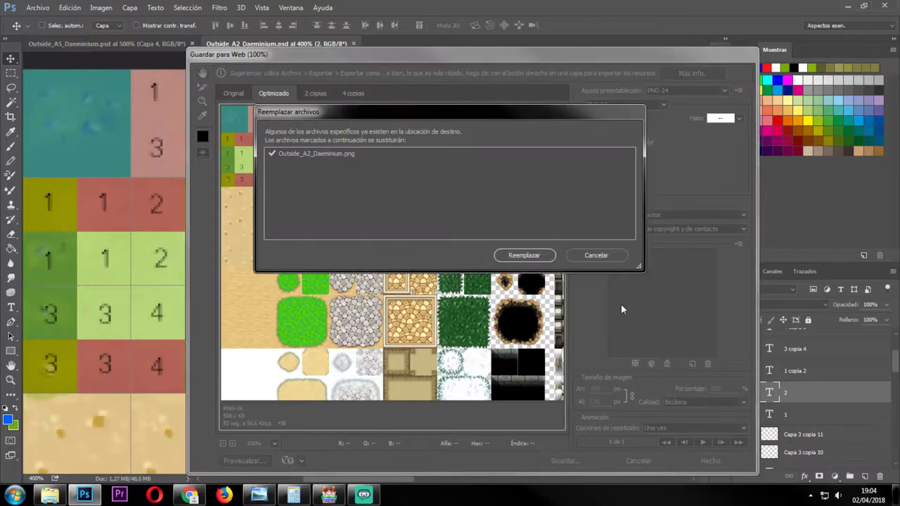
left_click(524, 255)
Back in RPG Maker MV, reload Outside_A2_Daeminium as the A2 (Suelo) image of the Exterior tileset and apply the database changes.
left_click(329, 495)
left_click(442, 43)
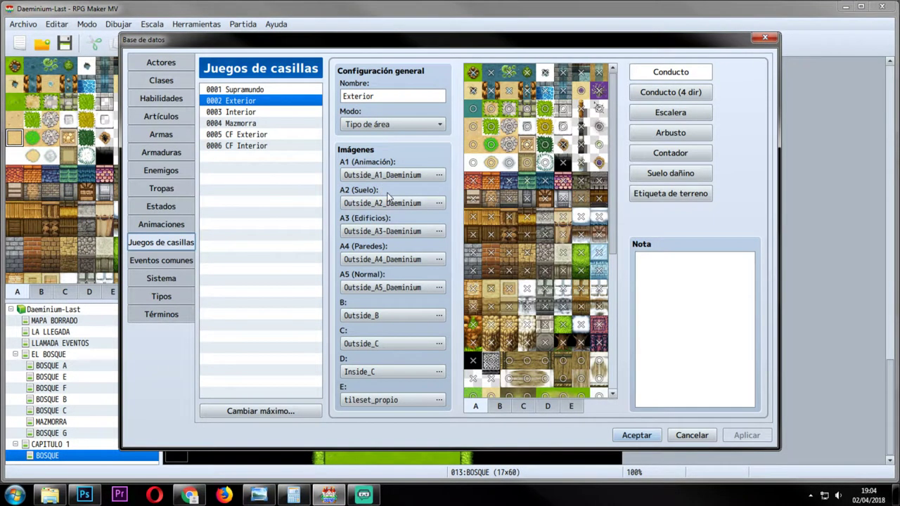
left_click(387, 199)
left_click(547, 366)
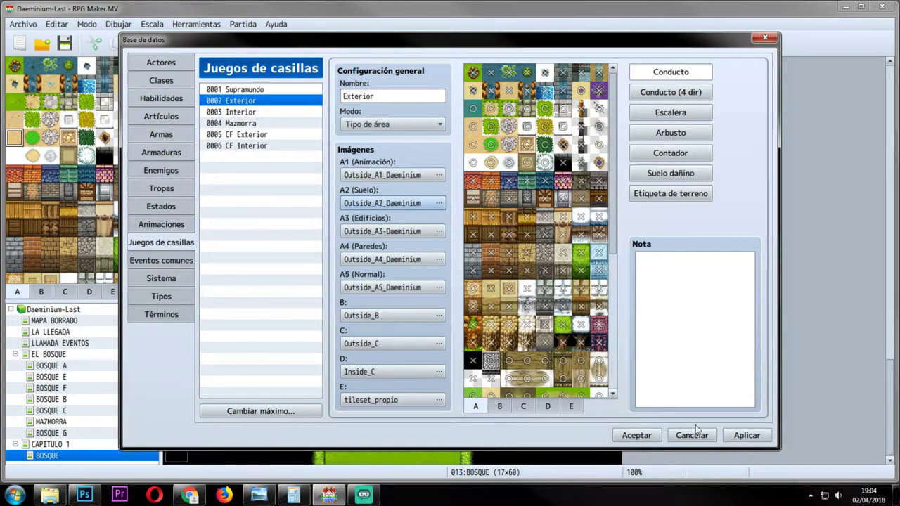
left_click(747, 435)
left_click(636, 435)
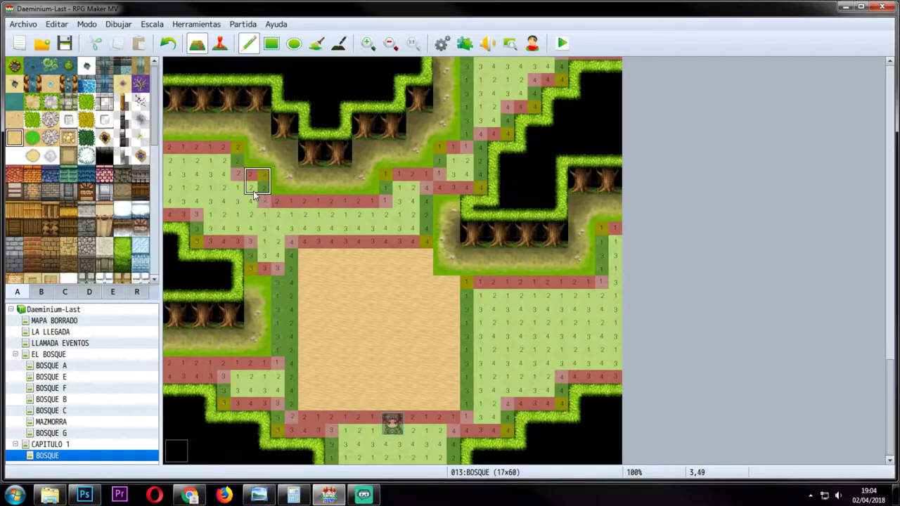
Place a single numbered A2 ground autotile inside the sand area at map position 7,54.
left_click(21, 121)
left_click(21, 140)
left_click(18, 104)
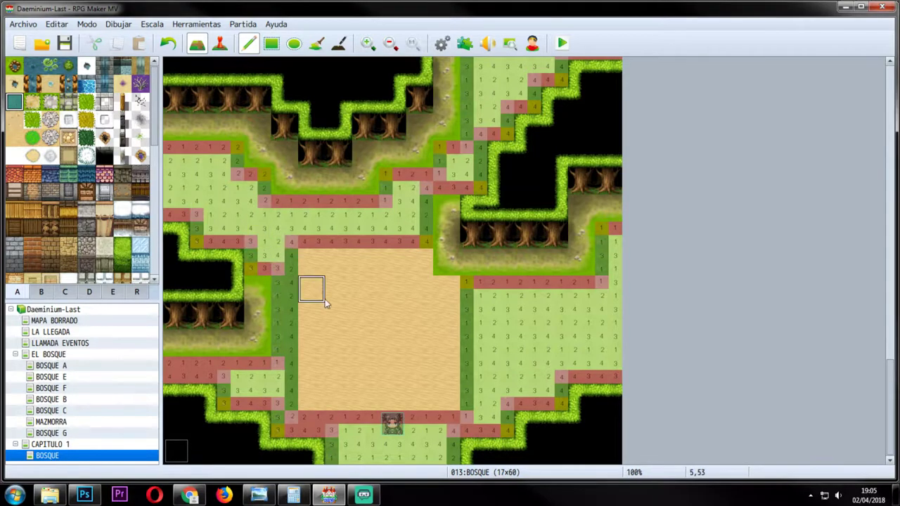
left_click(371, 322)
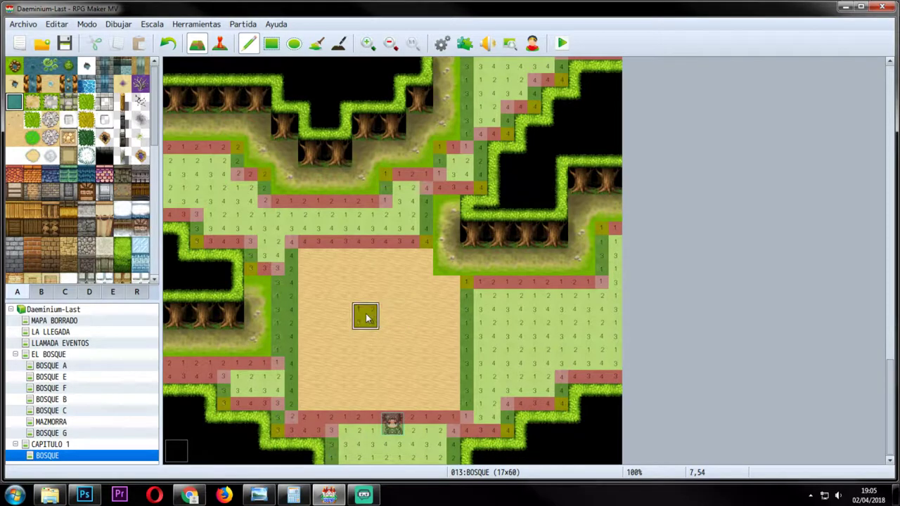
Compare the isolated tile with the numbered A2 template in Photoshop, then place a second one directly to its right at 8,54.
key("alt+Tab")
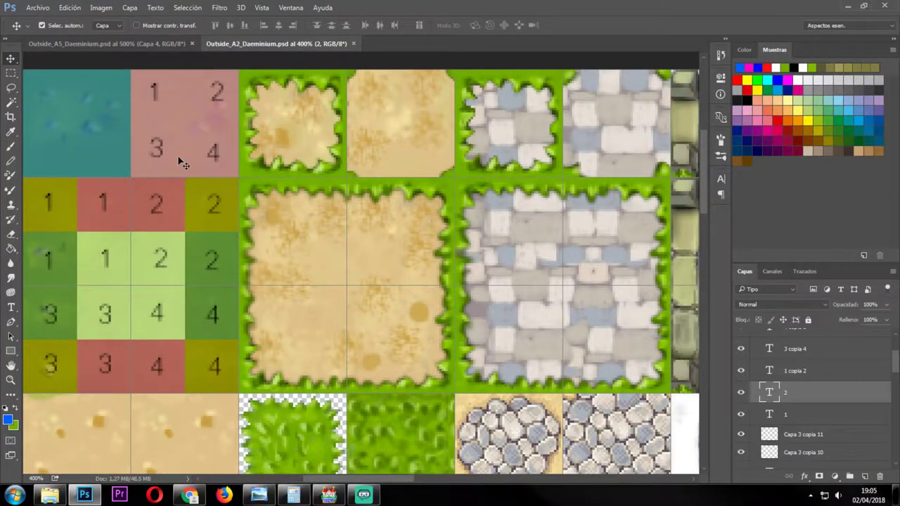
key("alt+Tab")
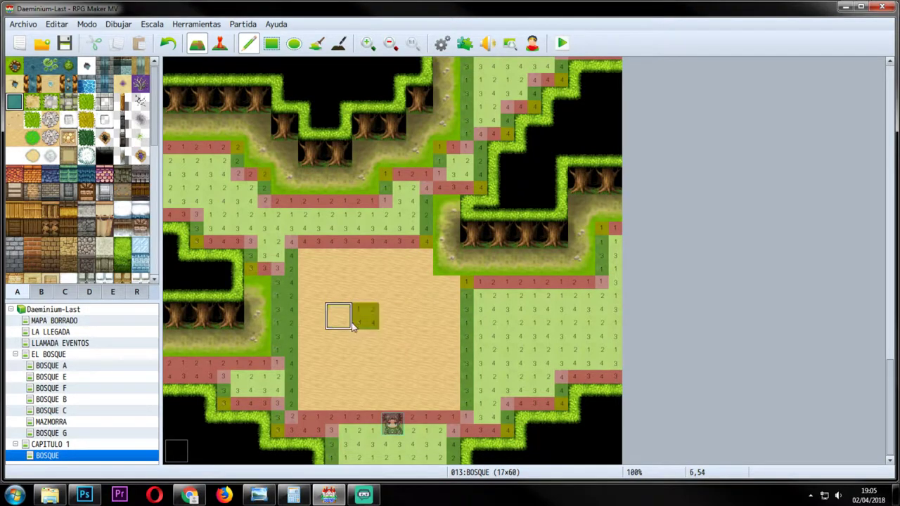
key("alt+Tab")
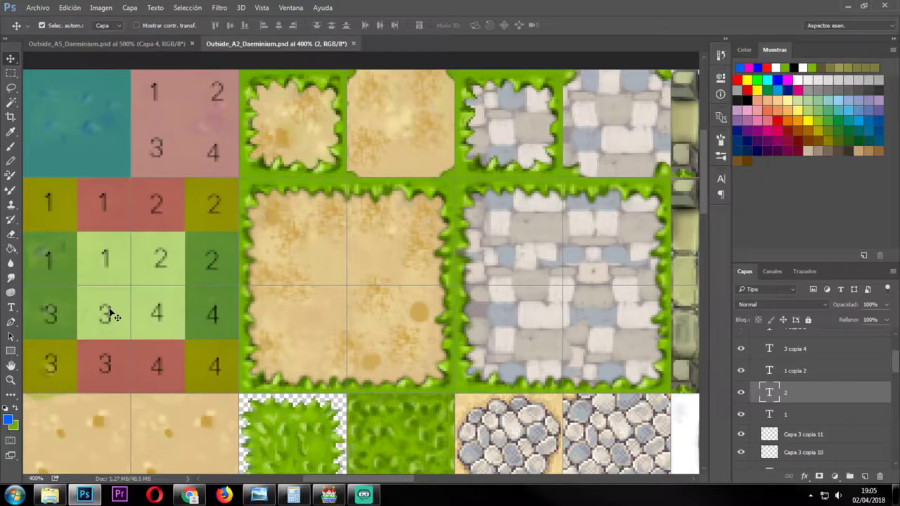
key("alt+Tab")
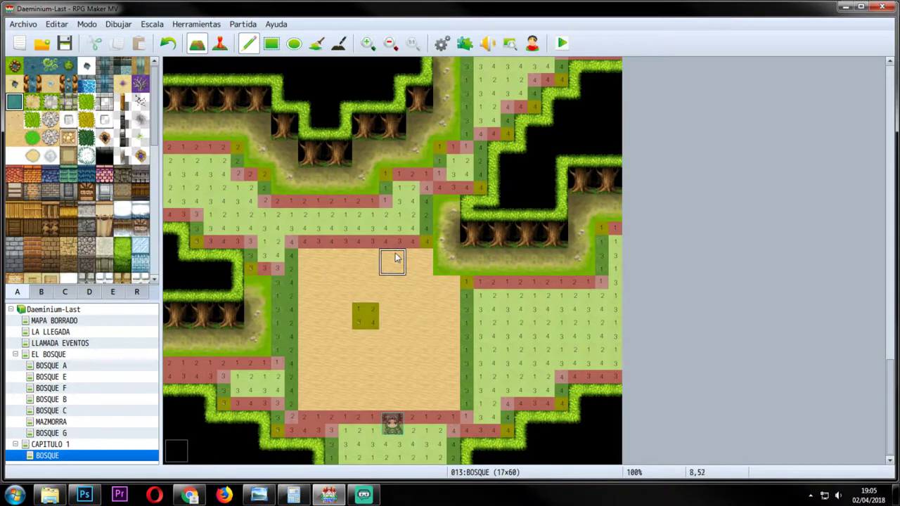
key("alt+Tab")
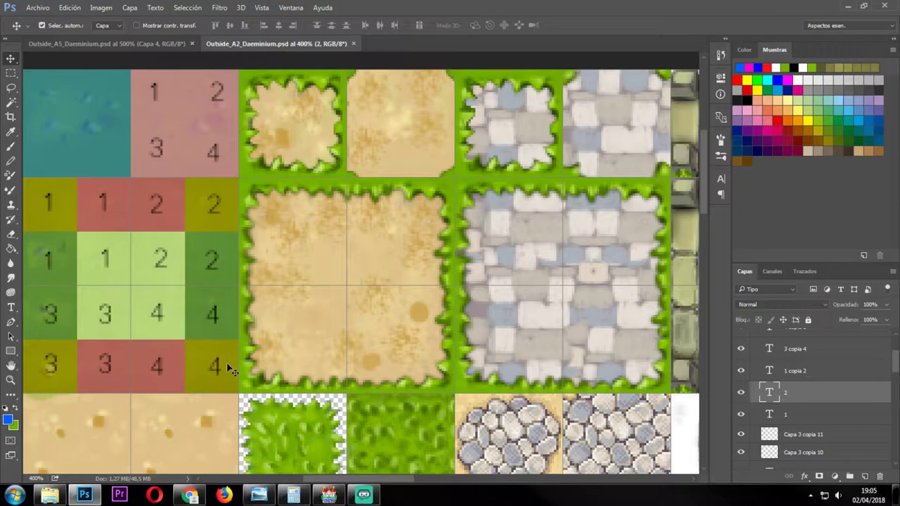
key("alt+Tab")
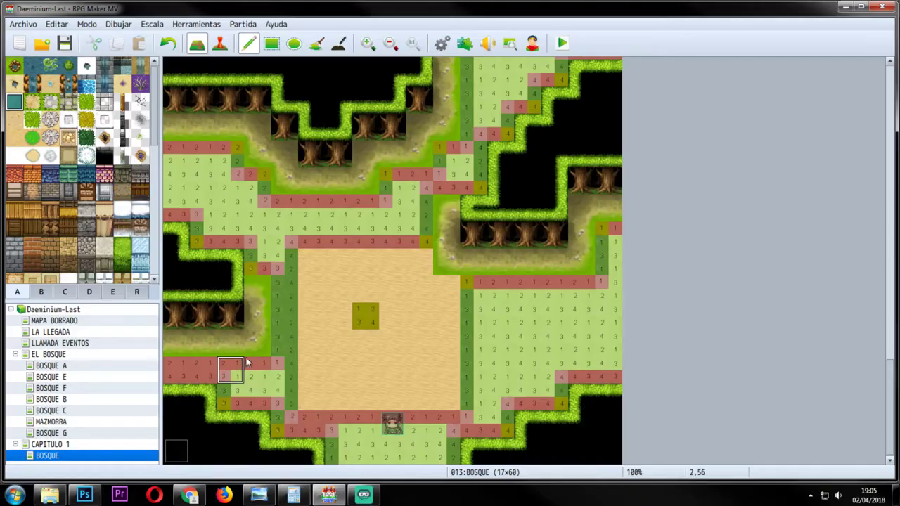
left_click(388, 320)
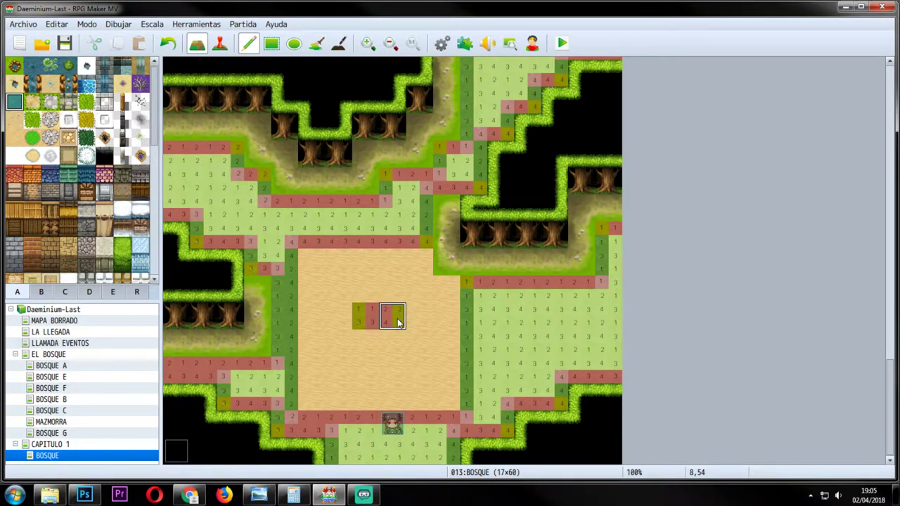
Compare the two-tile row with the Photoshop template, marquee-selecting the template's first column and then its second column.
key("alt+Tab")
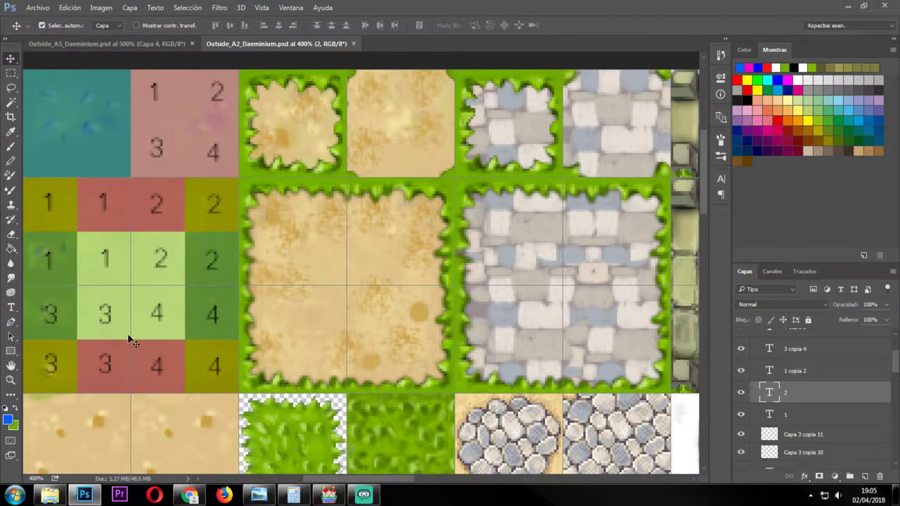
key("alt+Tab")
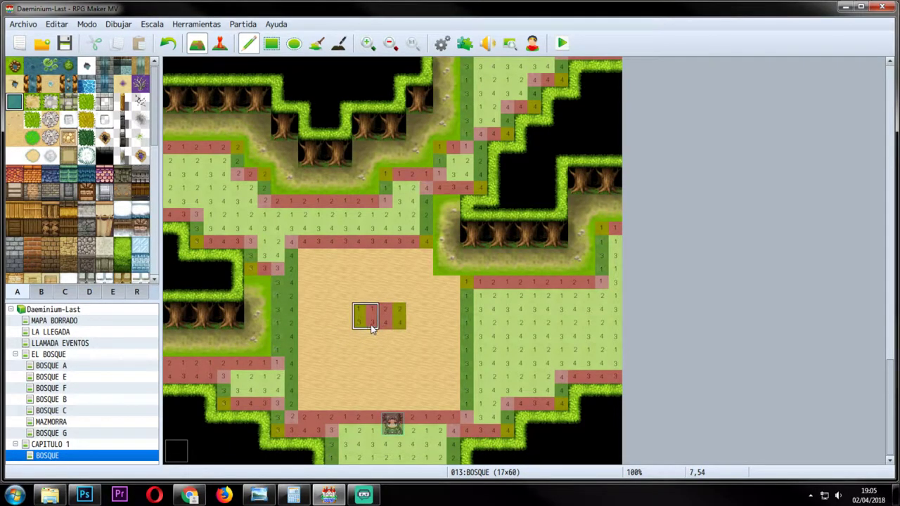
key("alt+Tab")
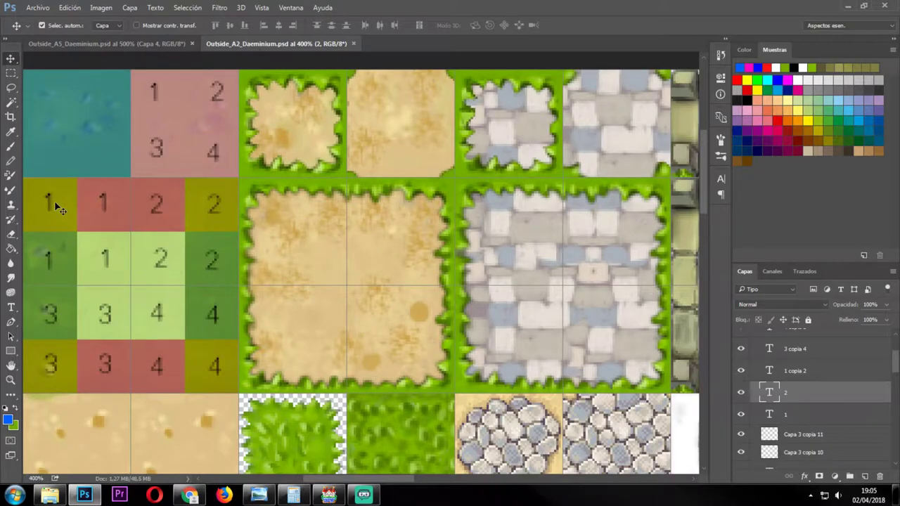
key("m")
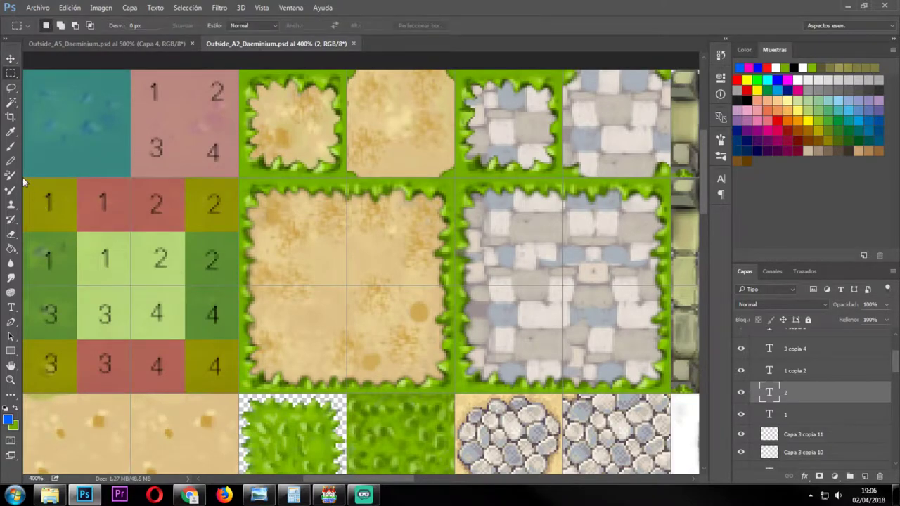
left_click_drag(25, 177, 77, 394)
key("ctrl+d")
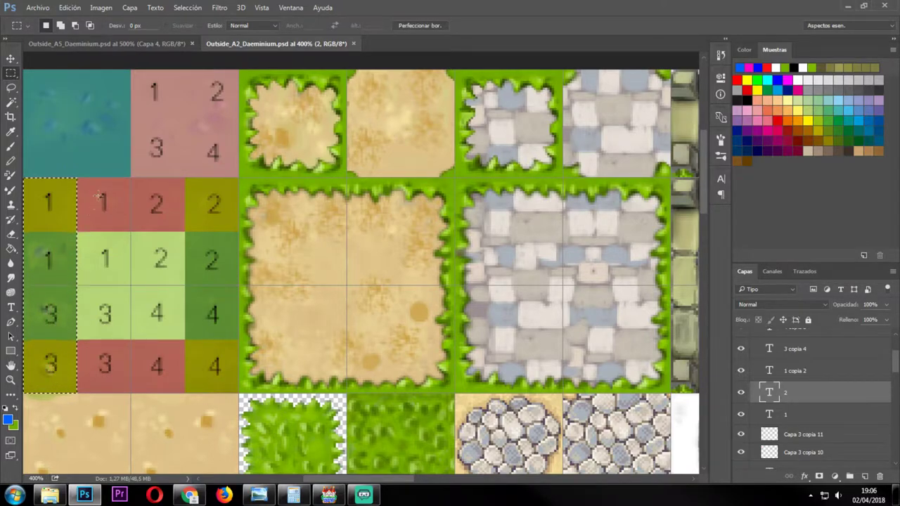
left_click_drag(78, 178, 132, 384)
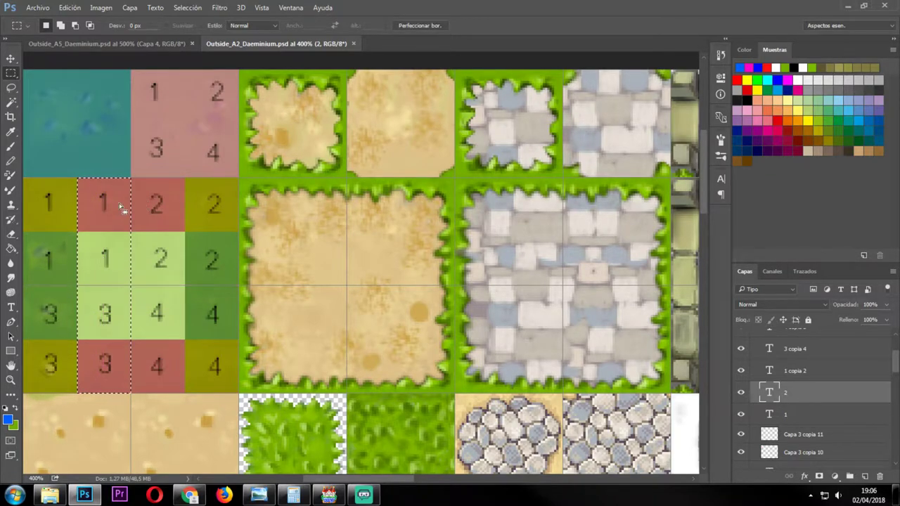
Mark the template's columns beyond the first one in Photoshop, then place a third numbered tile on the map at 8,53.
key("alt+Tab")
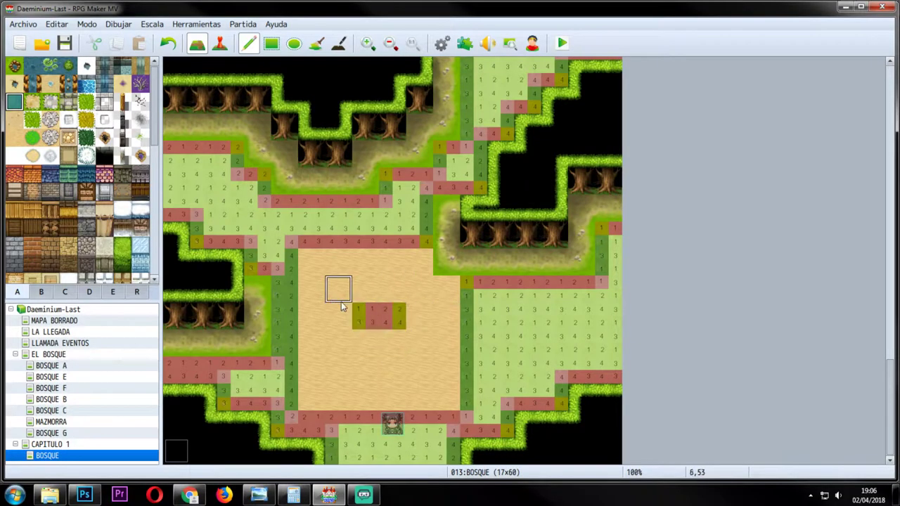
key("alt+Tab")
left_click(133, 204)
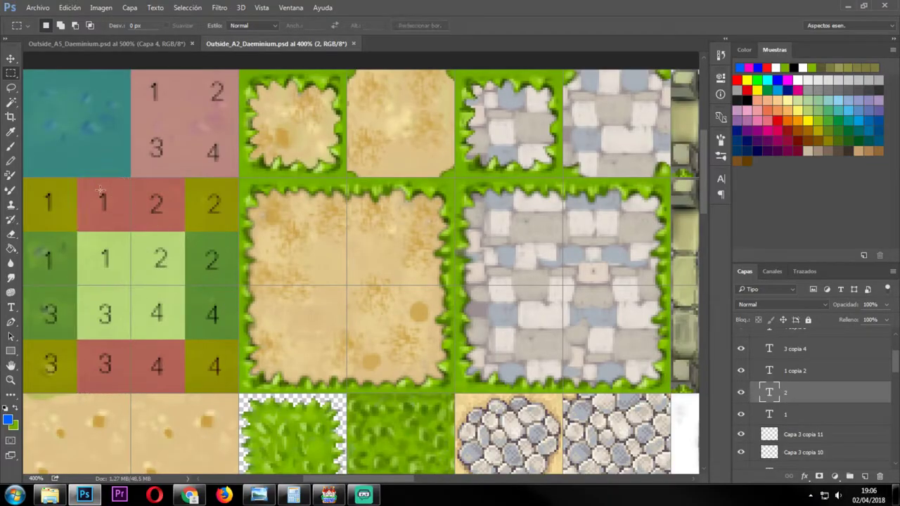
left_click_drag(75, 180, 208, 368)
key("alt+Tab")
left_click(400, 285)
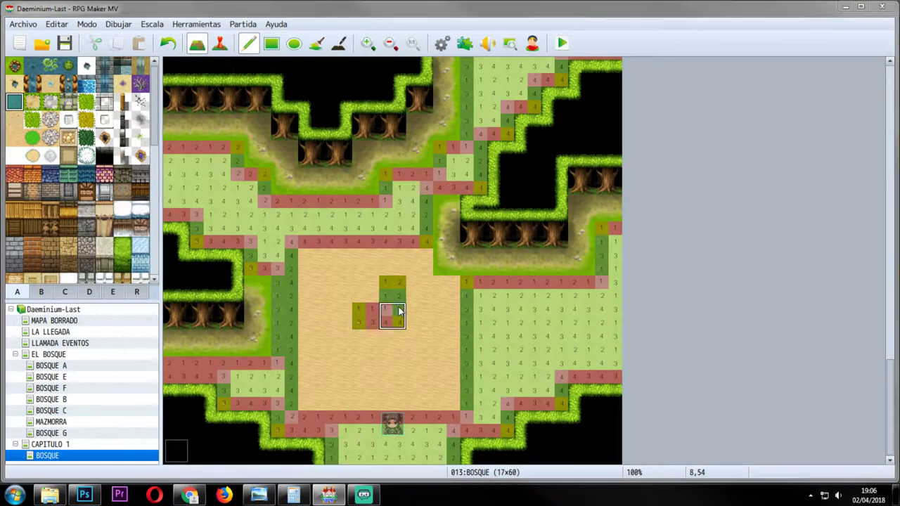
Compare the inner corner of the L-shaped tile group with the numbered corner block of the A2 template in Photoshop.
key("alt+Tab")
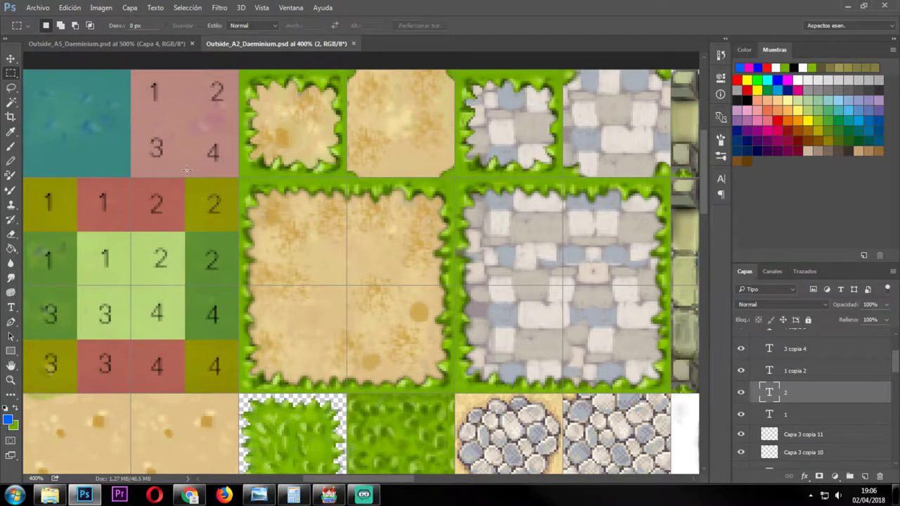
key("alt+Tab")
key("alt+Tab")
key("alt+Tab")
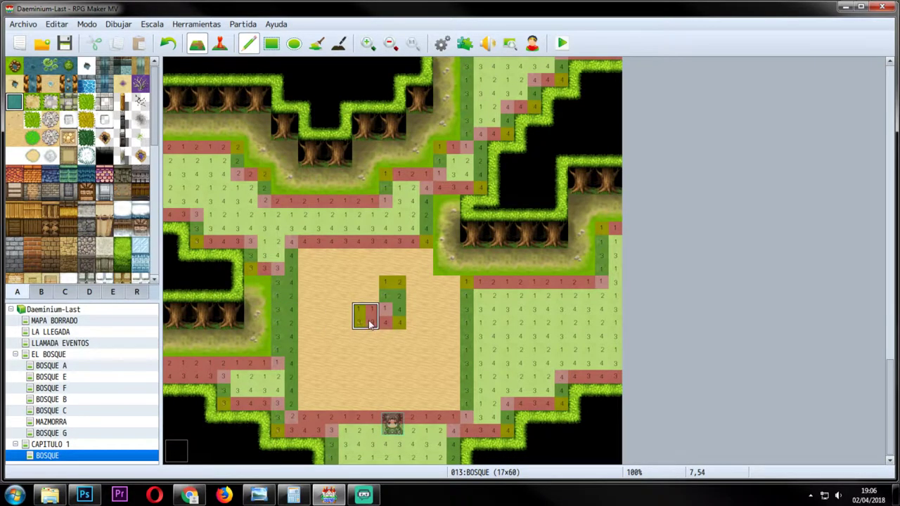
Compare the quarter numbers of the L-shaped group's tiles at 8,53 and 8,54 with the A2 template in Photoshop.
mouse_move(365, 321)
left_mouse_down()
mouse_move(394, 322)
mouse_move(366, 323)
mouse_move(393, 293)
left_mouse_up()
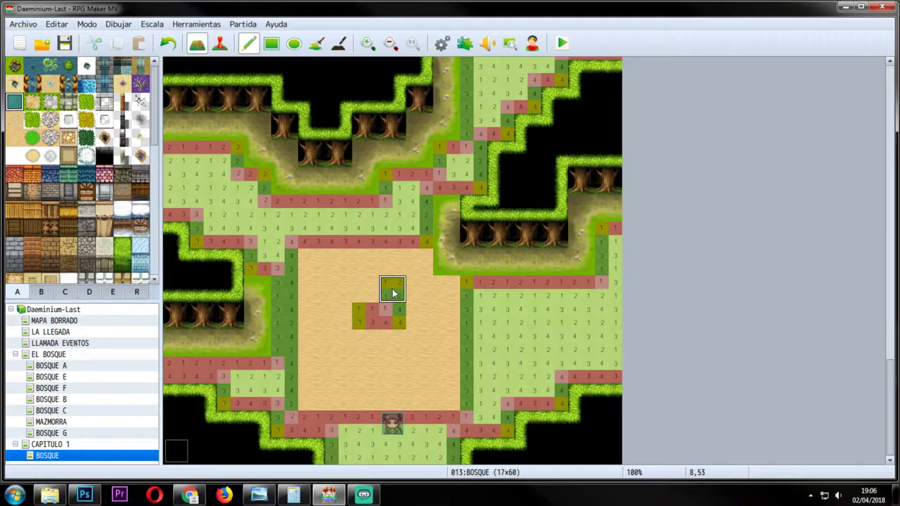
key("alt+Tab")
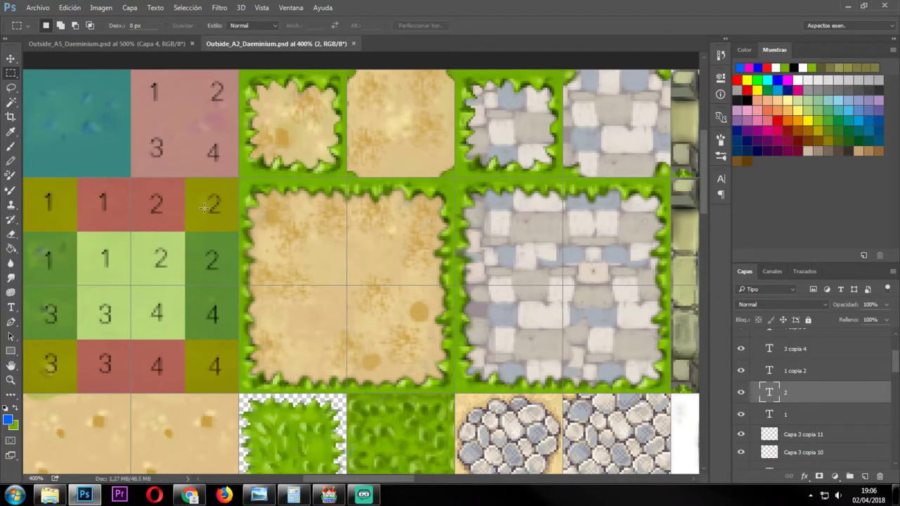
key("alt+Tab")
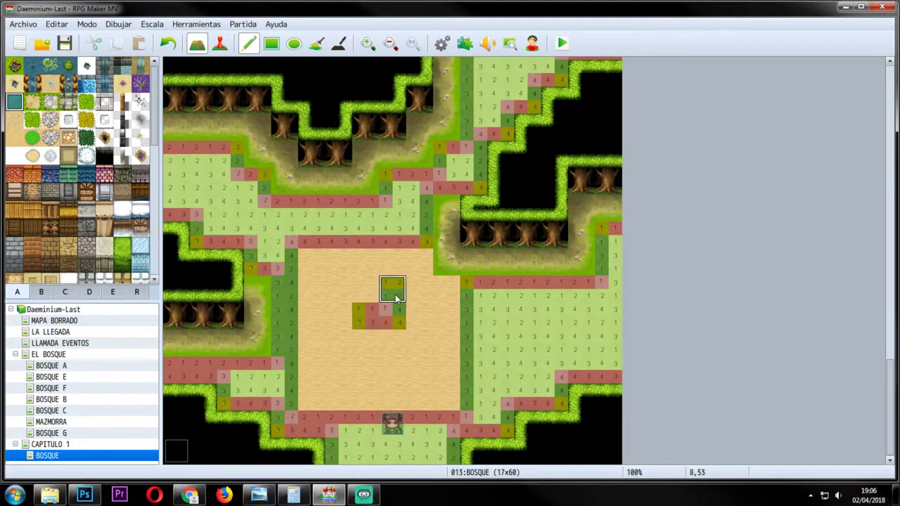
key("alt+Tab")
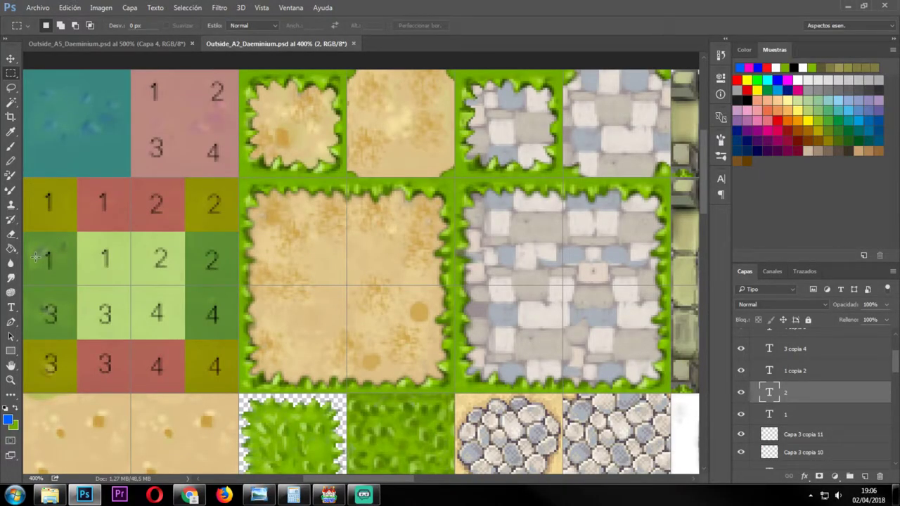
key("alt+Tab")
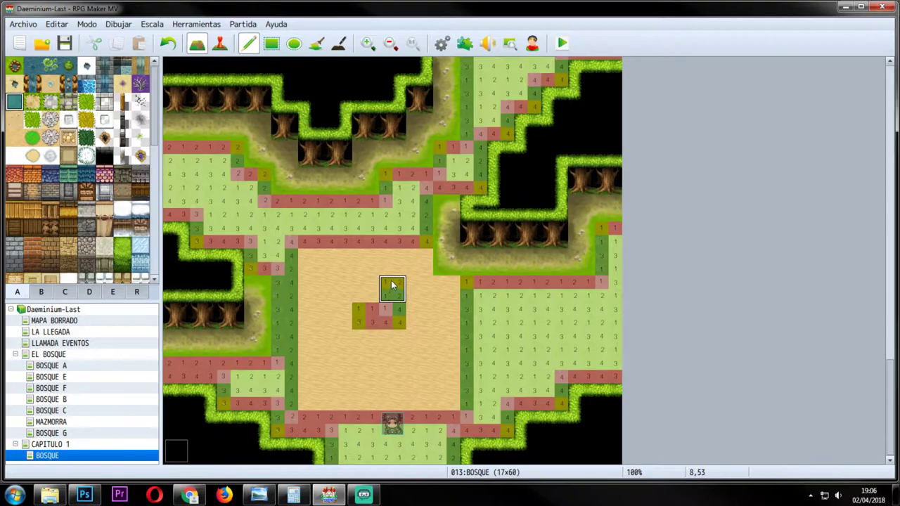
key("alt+Tab")
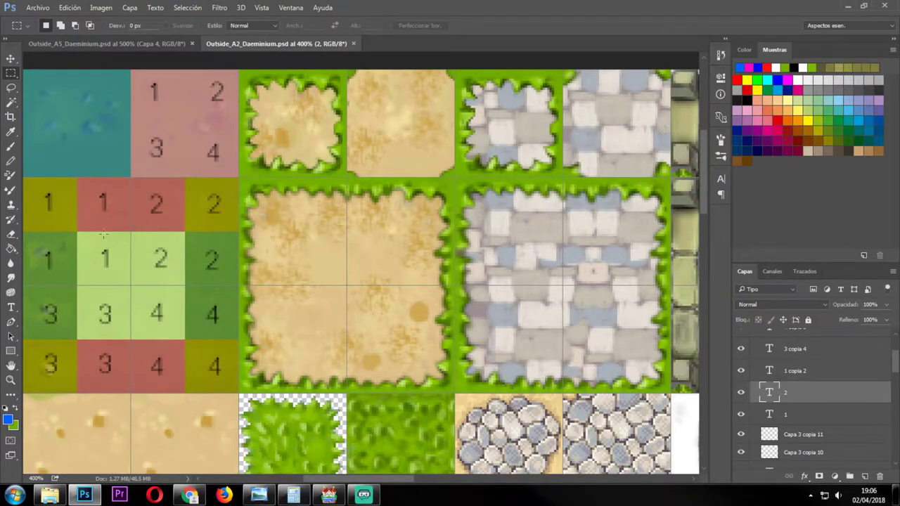
key("alt+Tab")
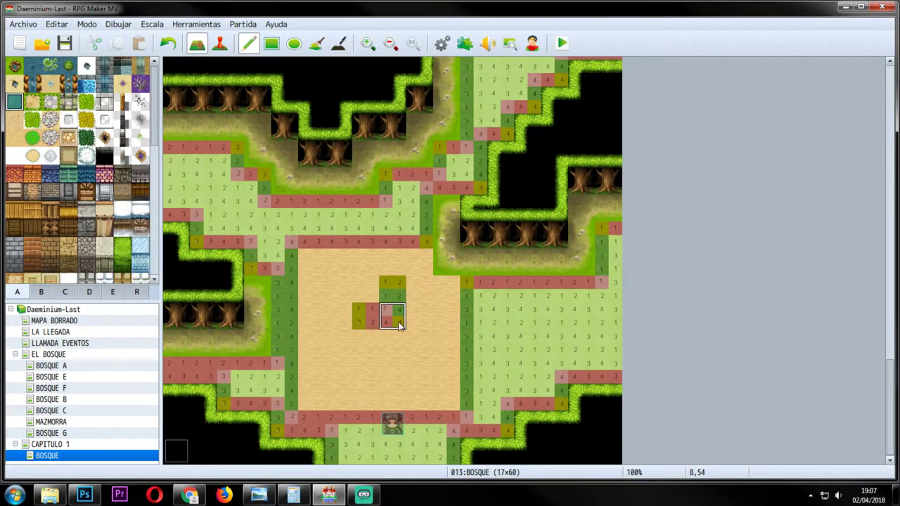
key("alt+Tab")
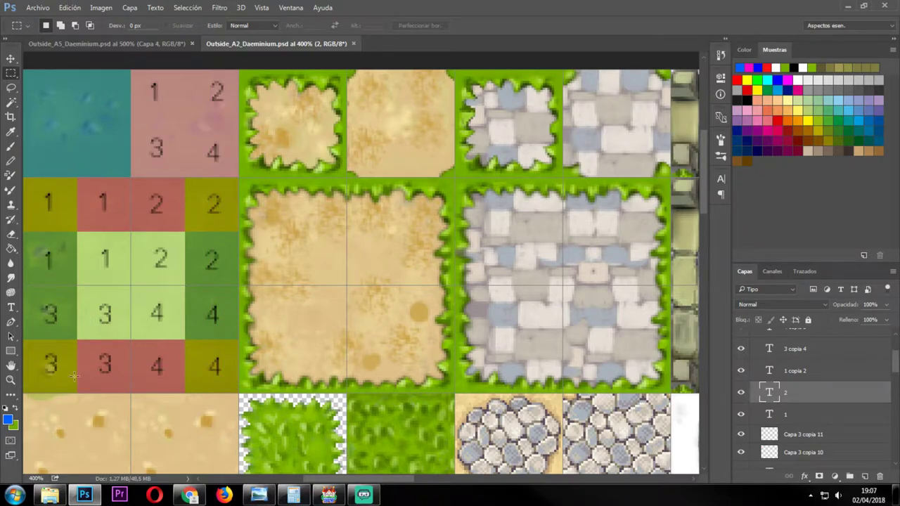
Return to the RPG Maker MV map and erase the L-shaped numbered tile group by painting sand over it.
key("alt+Tab")
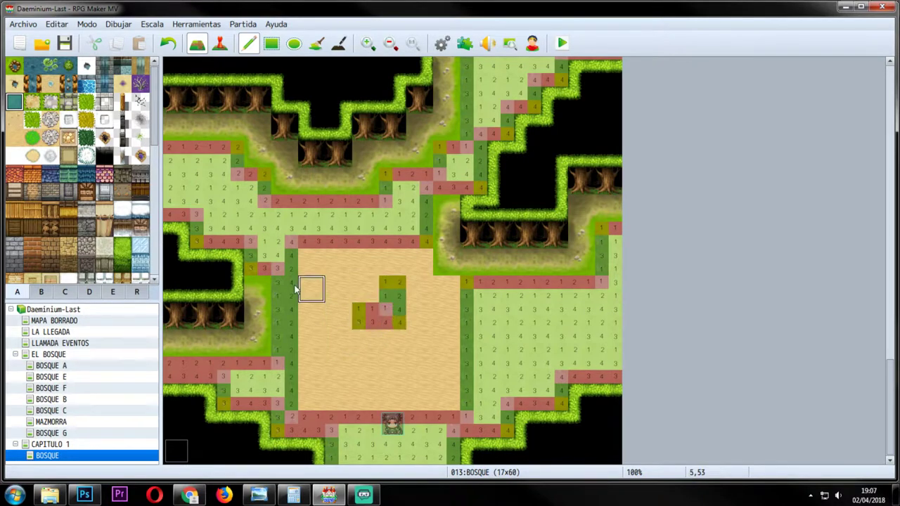
right_click(361, 293)
left_click(389, 292)
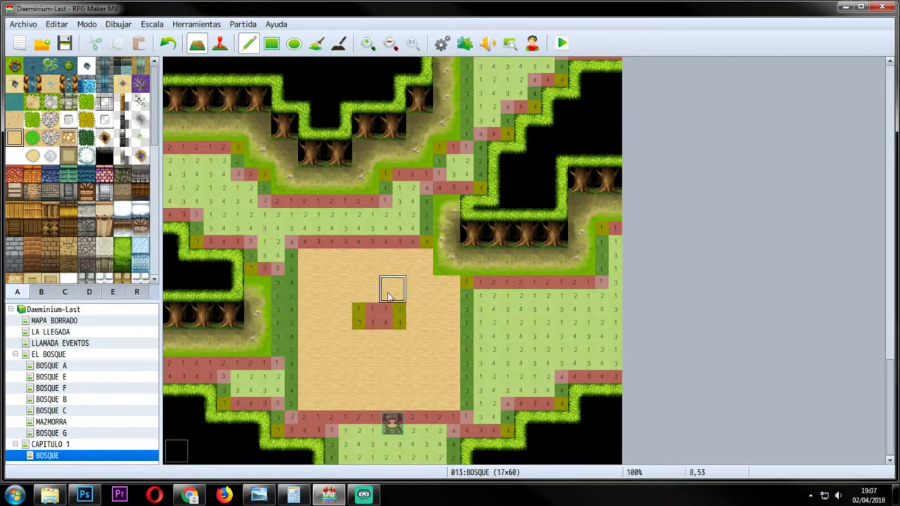
mouse_move(389, 293)
left_mouse_down()
mouse_move(386, 316)
mouse_move(363, 316)
left_mouse_up()
Paint a new L-shaped group with the numbered ground autotile at 7,54, 7,55 and 8,55.
left_click(16, 104)
left_click(365, 316)
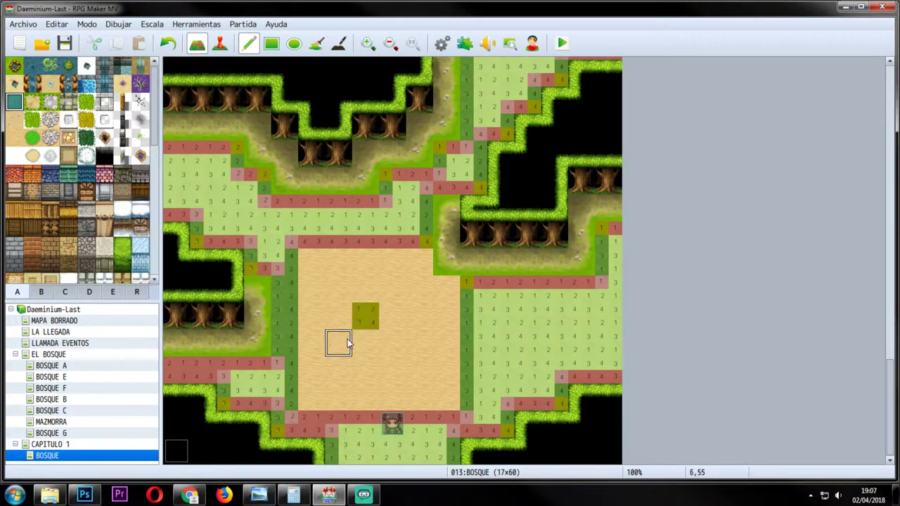
left_click(368, 345)
left_click(393, 345)
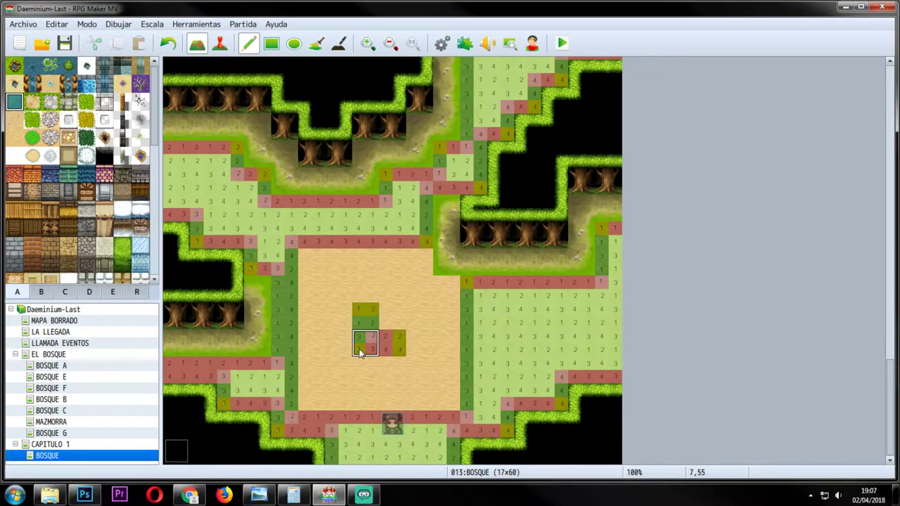
Examine the A2 template in Photoshop, marquee-selecting the first column's upper half, its bottom corner, and the right-hand pairs of the bottom and top rows.
key("alt+Tab")
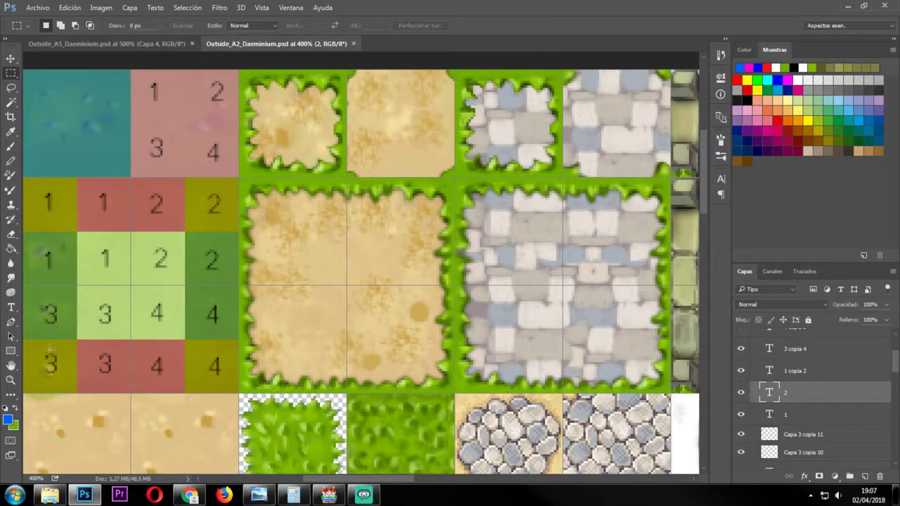
left_click_drag(24, 178, 77, 286)
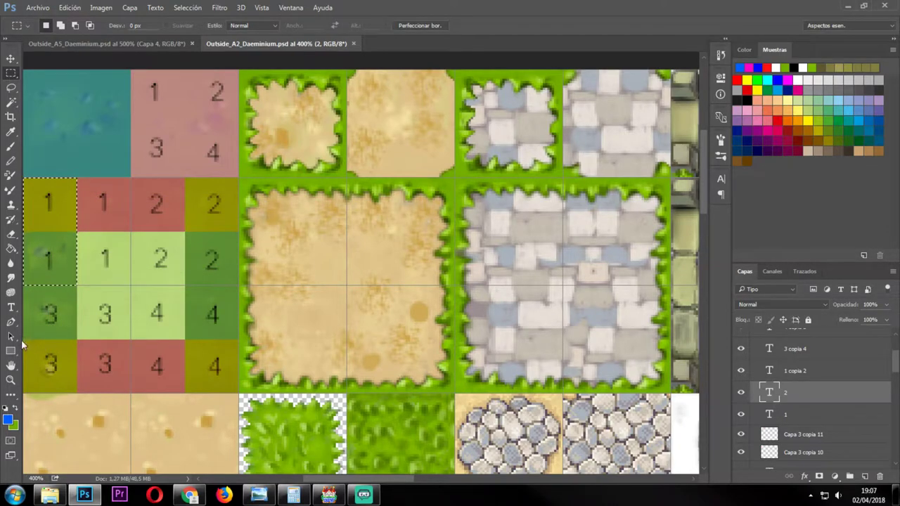
left_click_drag(25, 335, 73, 386)
left_click_drag(124, 339, 235, 398)
left_click_drag(234, 397, 238, 402)
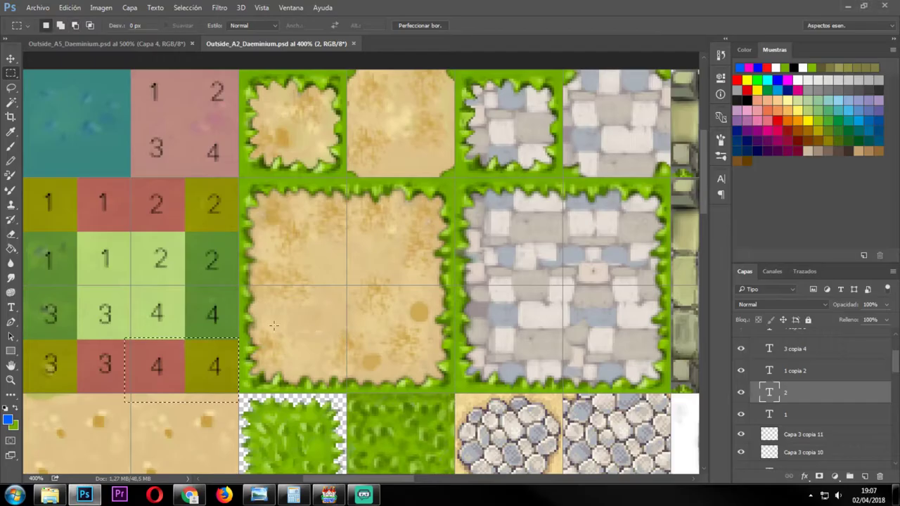
left_click_drag(134, 177, 238, 220)
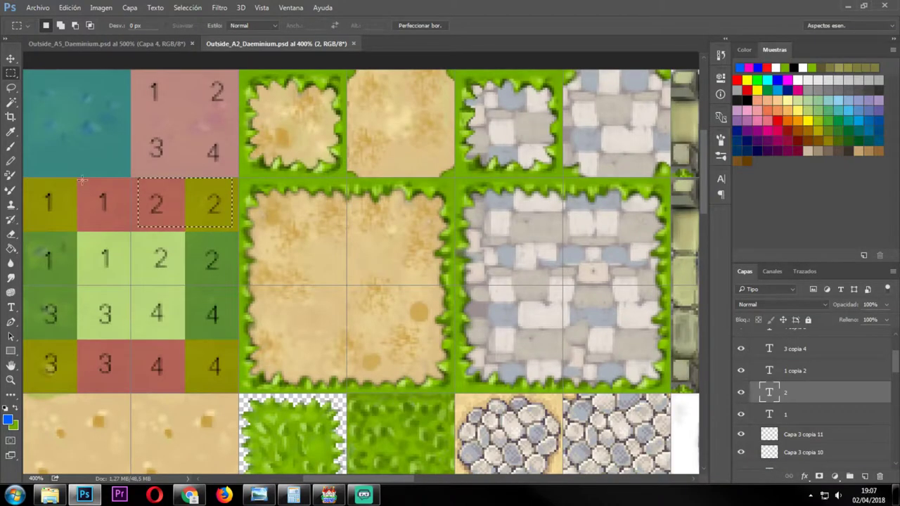
left_click_drag(139, 178, 233, 227)
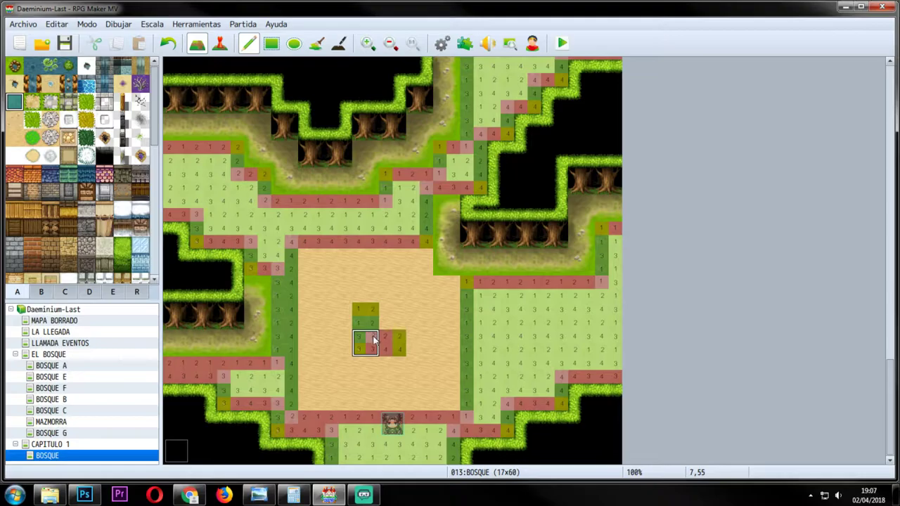
Check the new group's inner corner tile against the template's last column in Photoshop, and clear the marquee selection.
key("alt+Tab")
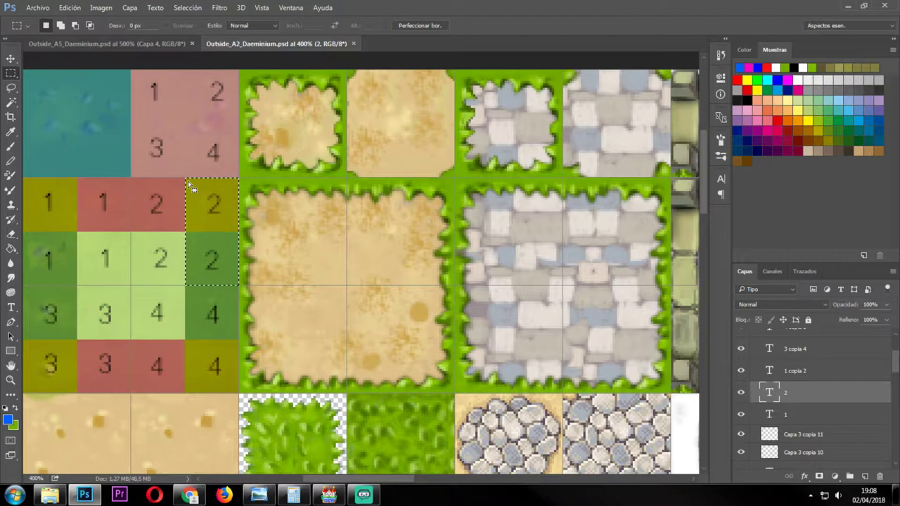
key("ctrl+d")
key("alt+Tab")
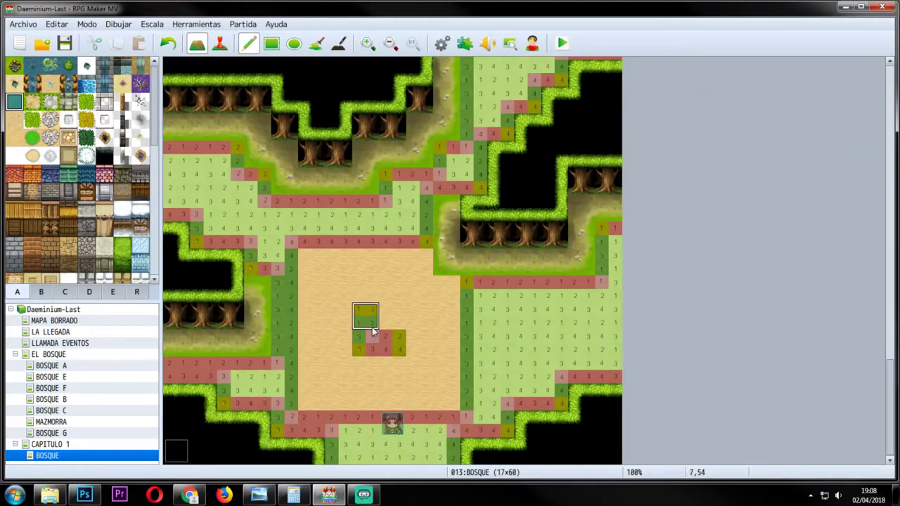
Hide the numbered overlay group Grupo 1 in Photoshop and export the plain tileset over Outside_A2_Daeminium.png in the tilesets folder.
key("alt+Tab")
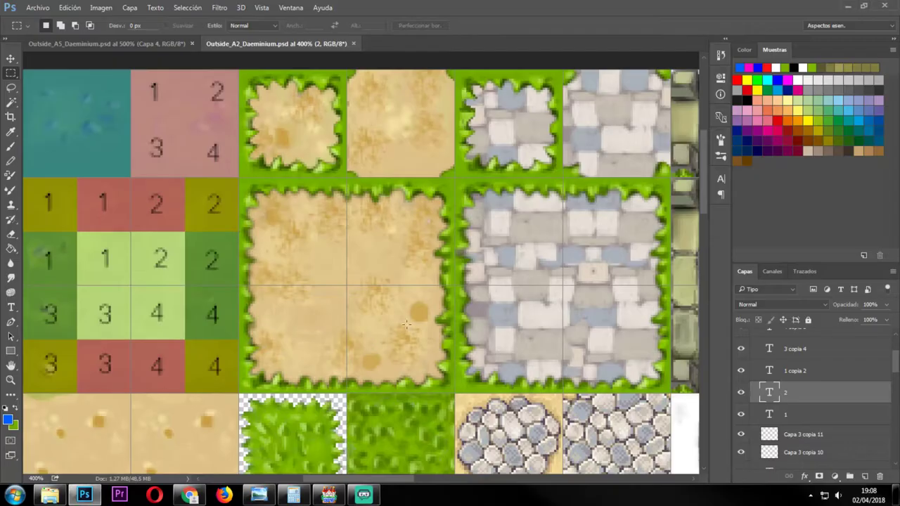
scroll(803, 415, "up", 3)
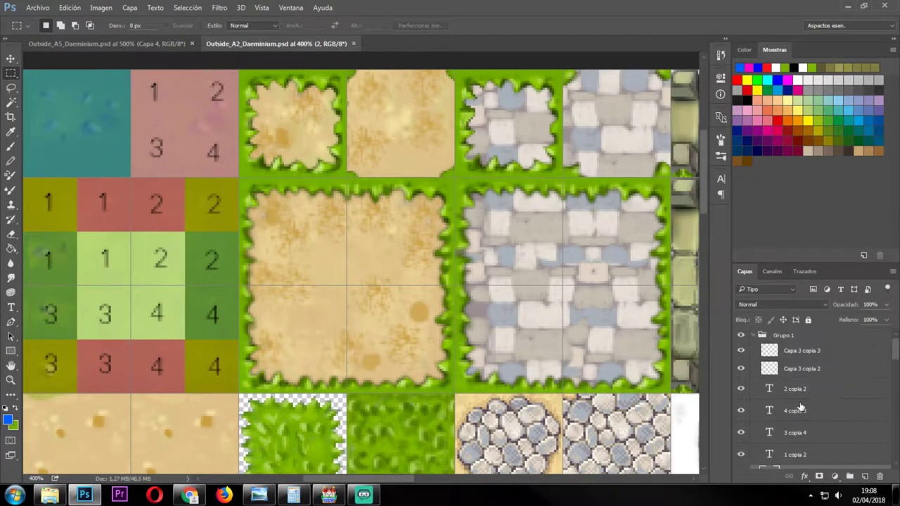
left_click(741, 335)
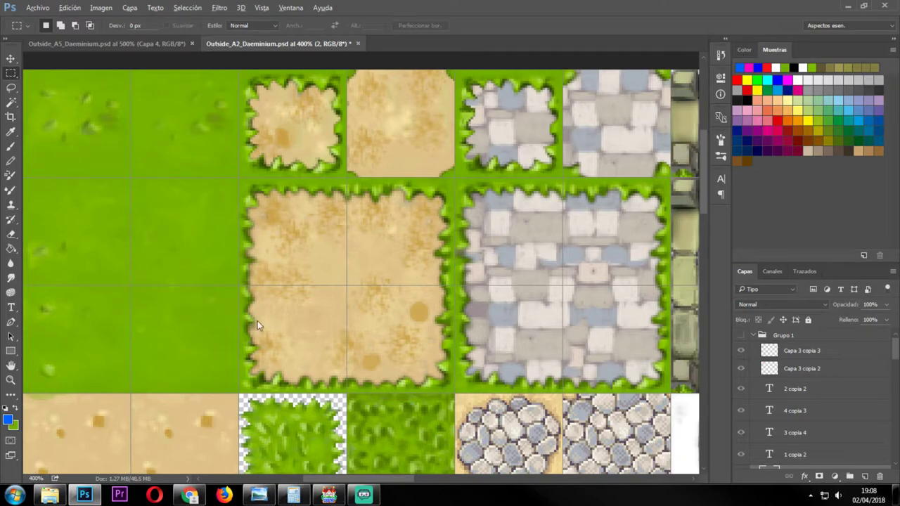
key("ctrl+alt+shift+s")
left_click(551, 458)
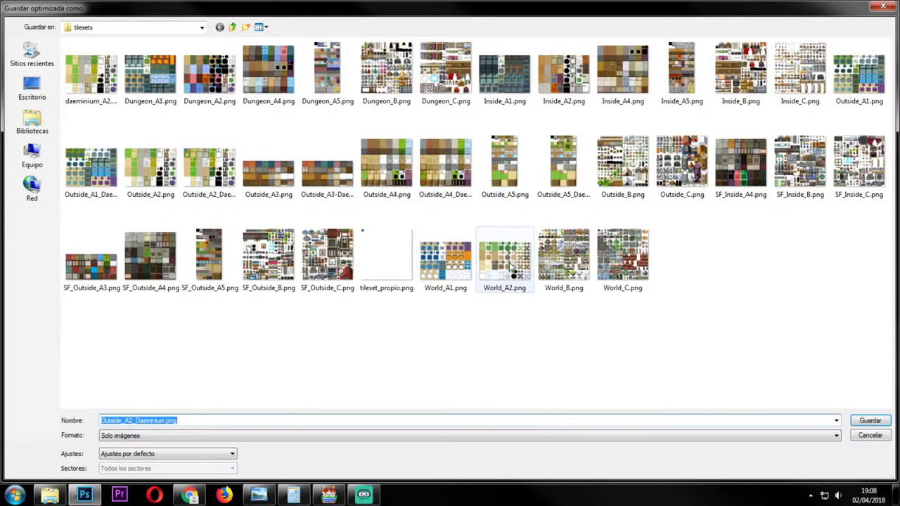
left_click(869, 420)
left_click(541, 255)
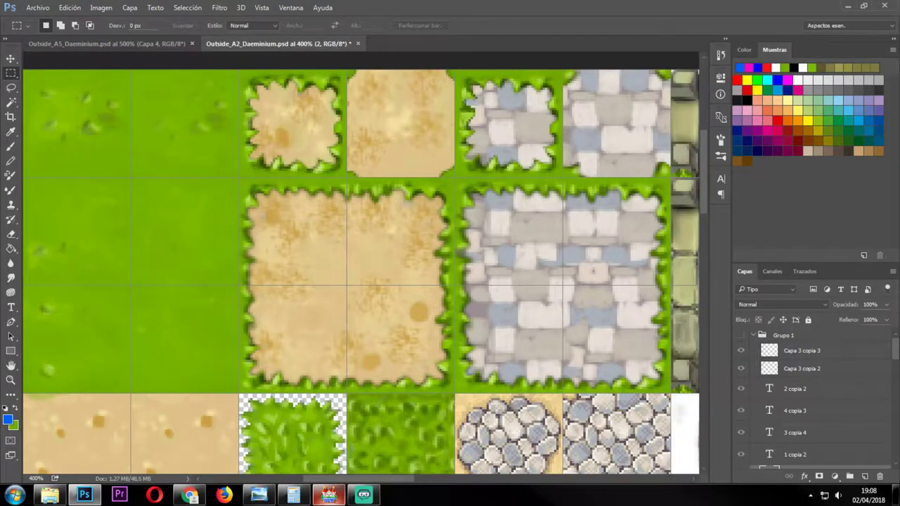
Switch to RPG Maker MV and reload the plain Outside_A2_Daeminium image as the Exterior tileset's A2 ground in the database.
left_click(328, 495)
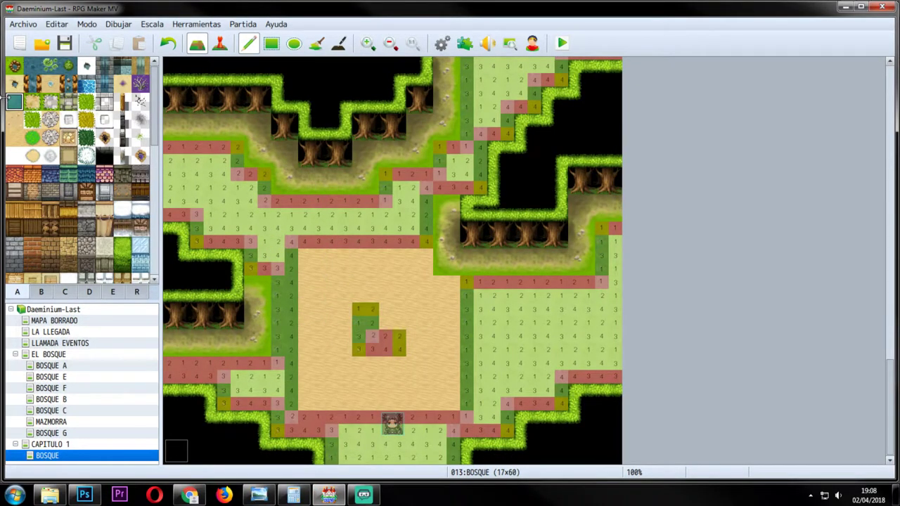
left_click(441, 43)
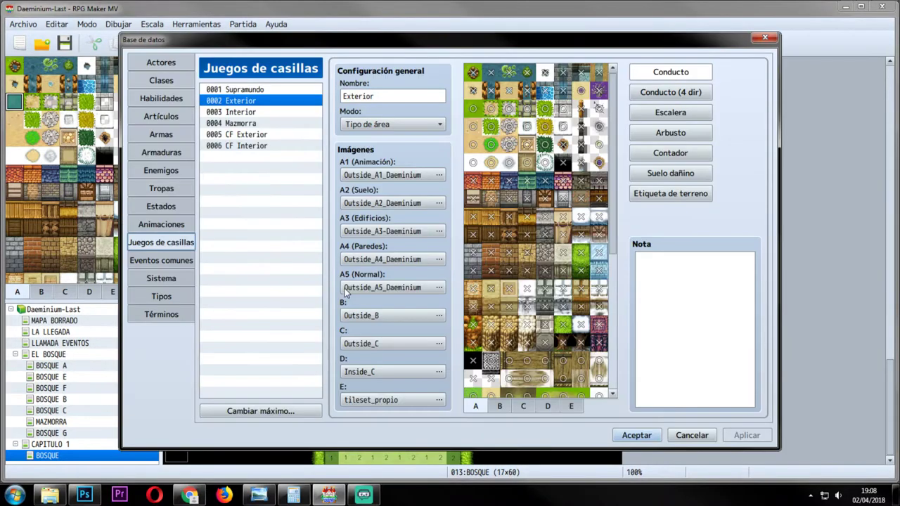
left_click(383, 203)
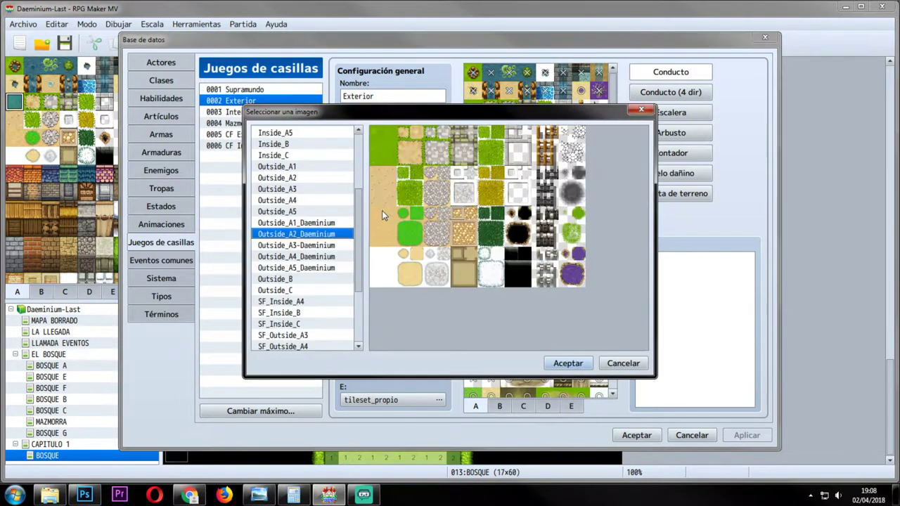
left_click(568, 362)
left_click(636, 435)
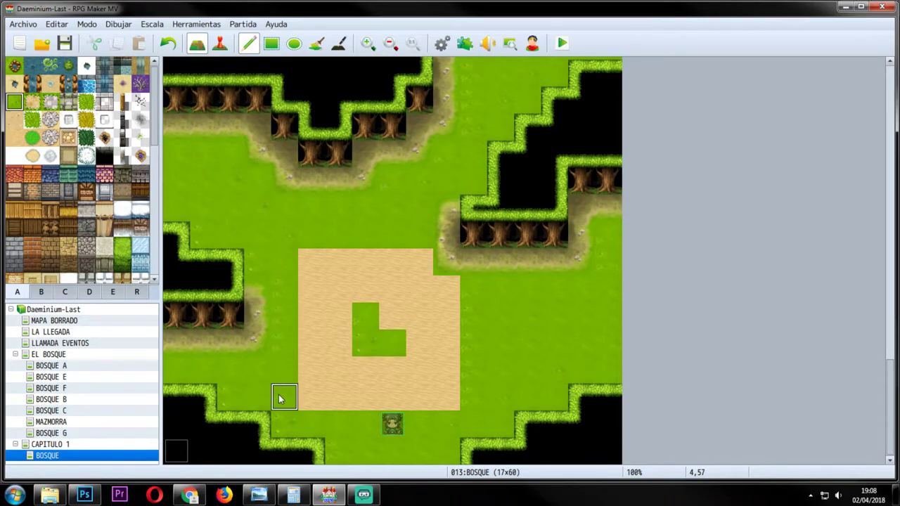
Show Grupo 1 again in Photoshop and export the numbered tileset as PNG-24, replacing Outside_A2_Daeminium.png.
key("alt+Tab")
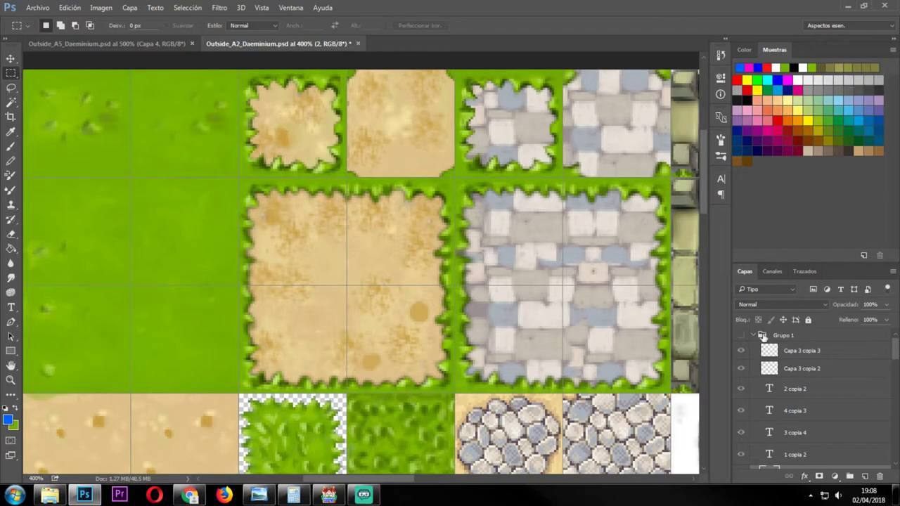
left_click(741, 335)
key("ctrl+alt+shift+s")
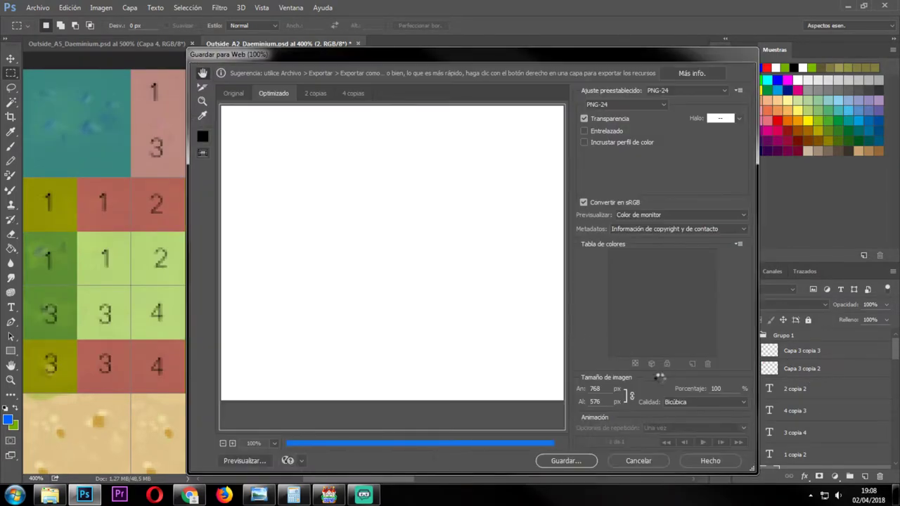
left_click(567, 458)
left_click(867, 420)
left_click(523, 254)
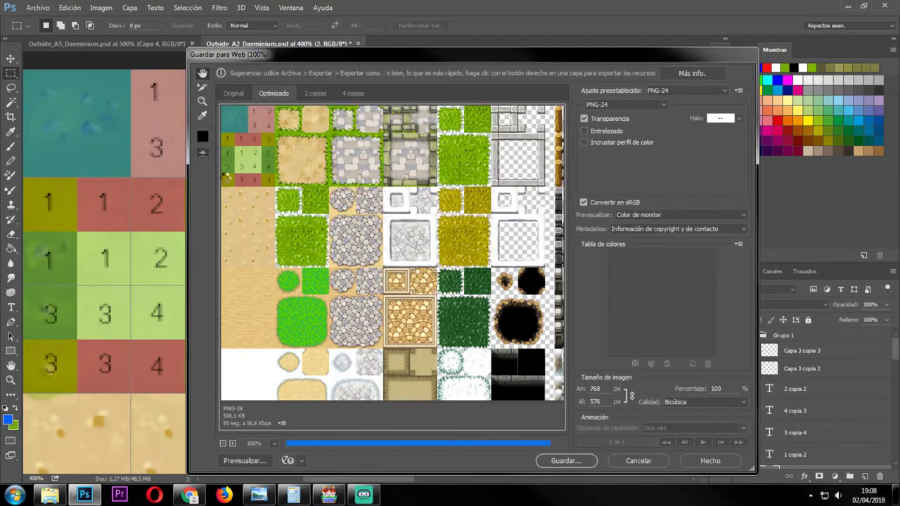
Reassign the numbered Outside_A2_Daeminium image to the Exterior tileset's A2 (Suelo) slot in RPG Maker MV and apply the database changes.
left_click(329, 495)
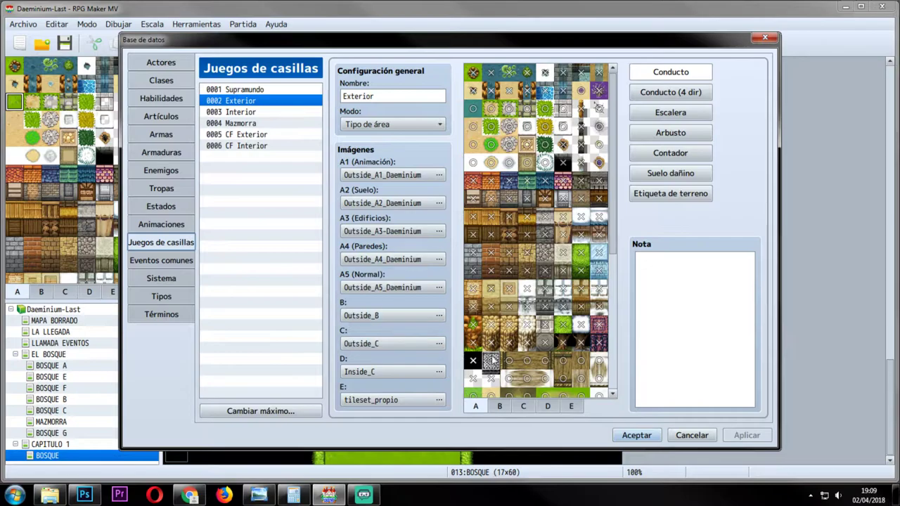
left_click(372, 204)
left_click(562, 360)
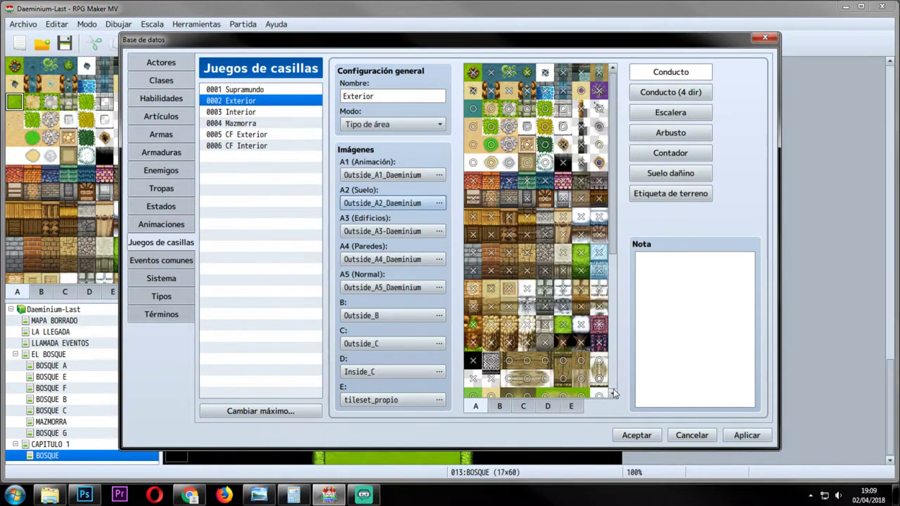
left_click_drag(442, 44, 608, 48)
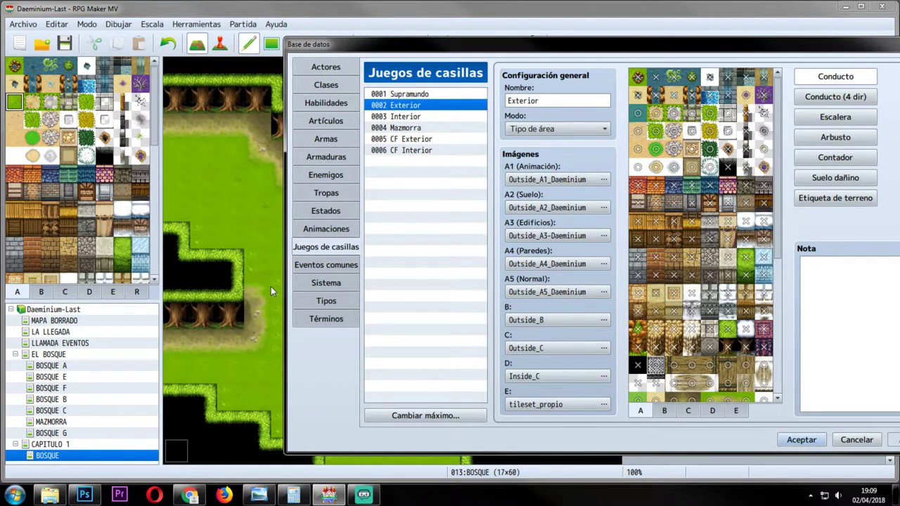
left_click(802, 440)
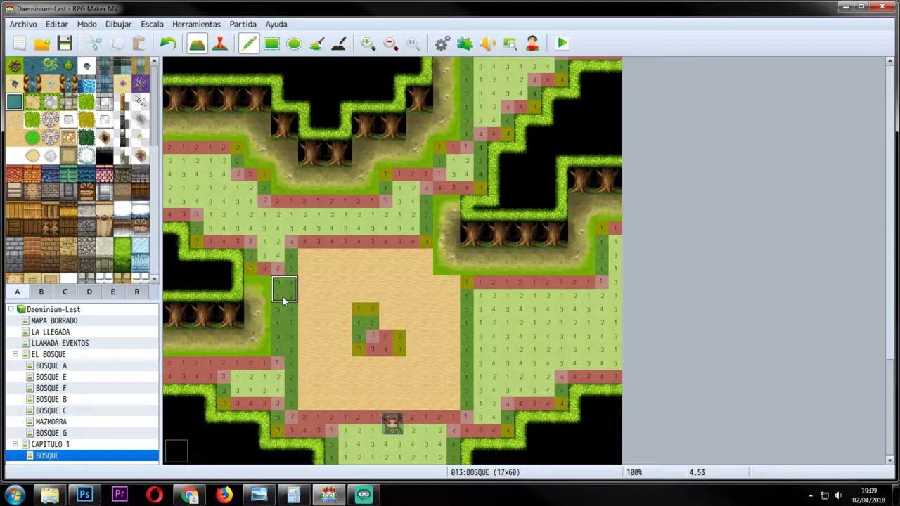
Hide the numbered group Grupo 1 in Photoshop and compare the plain grass template with the numbered map in RPG Maker MV.
left_click(85, 494)
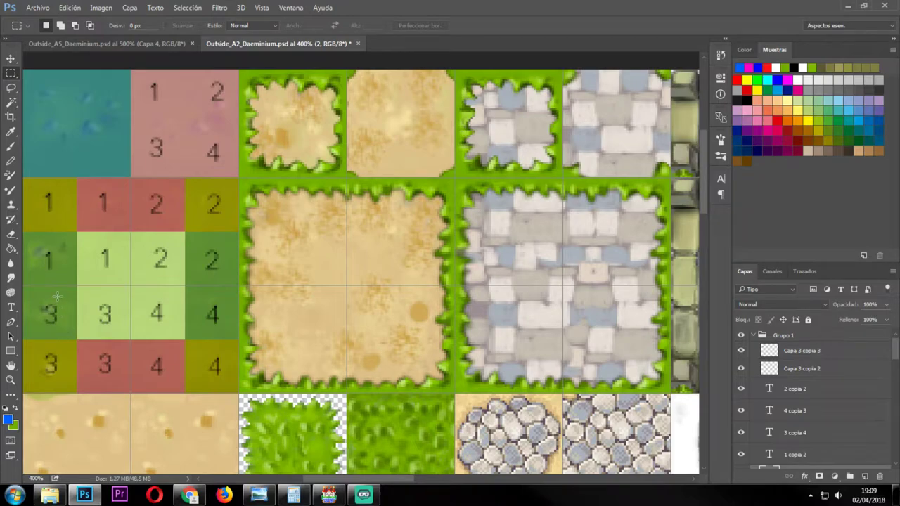
left_click(741, 336)
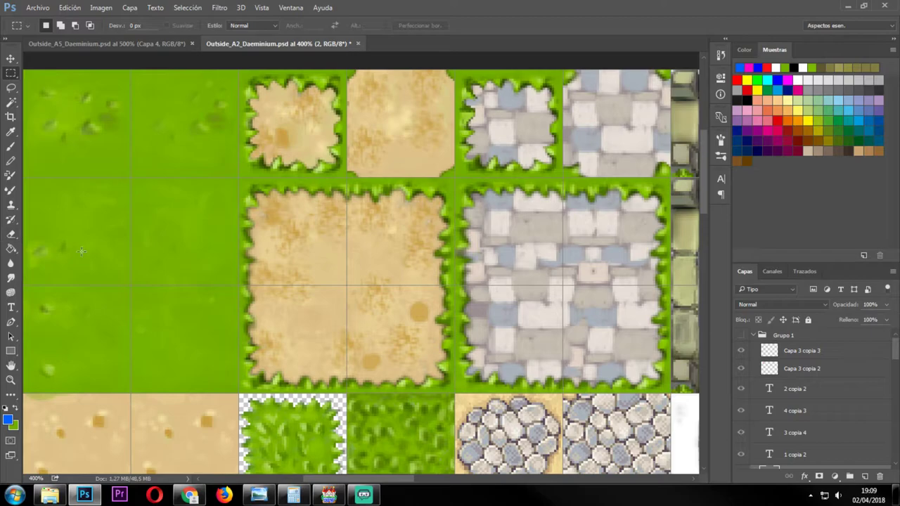
key("alt+Tab")
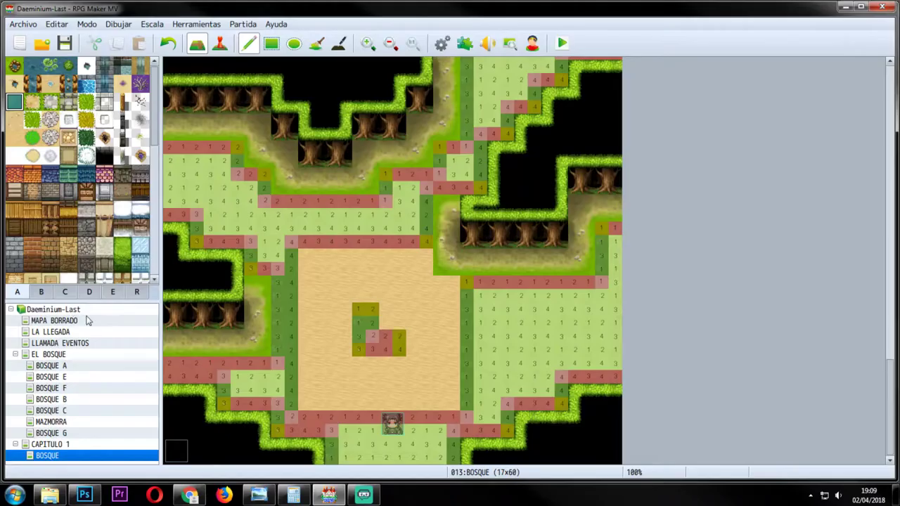
key("alt+Tab")
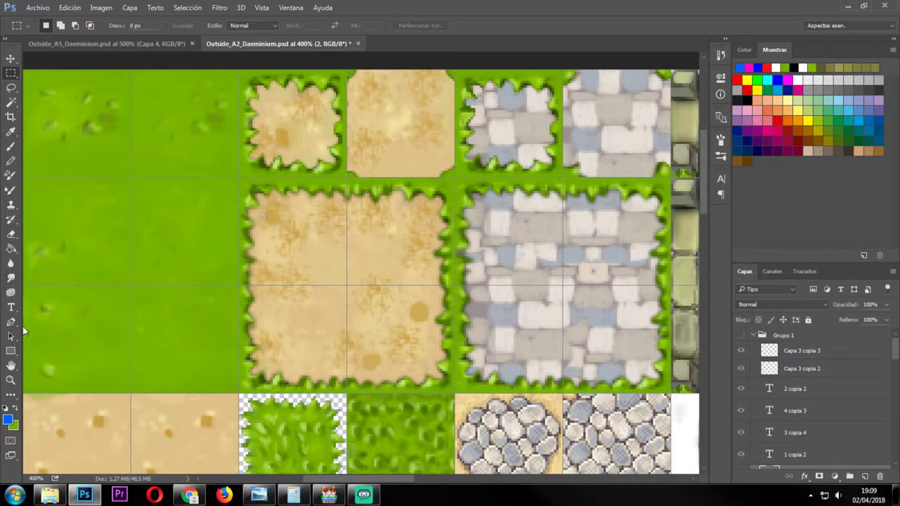
key("i")
Switch to RPG Maker MV and preview the Exterior tileset's A2 (Suelo) image in the database without changing it.
key("alt+Tab")
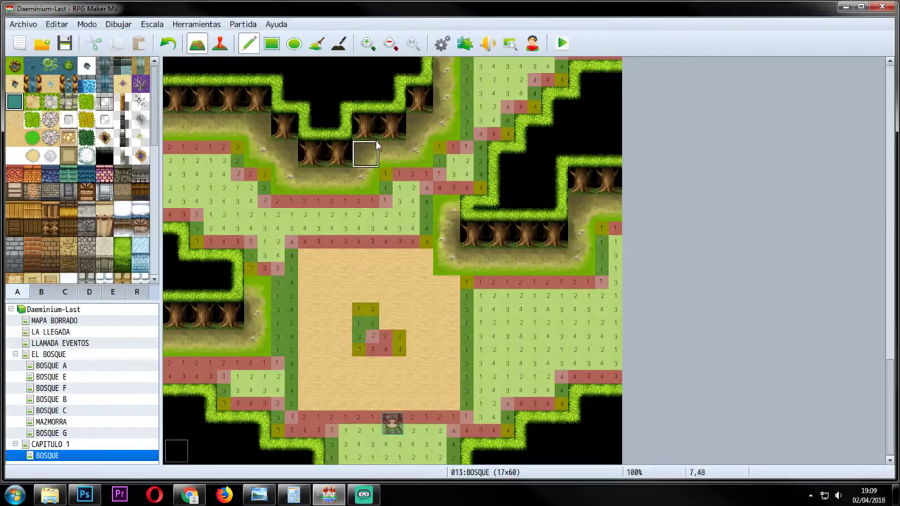
key("F9")
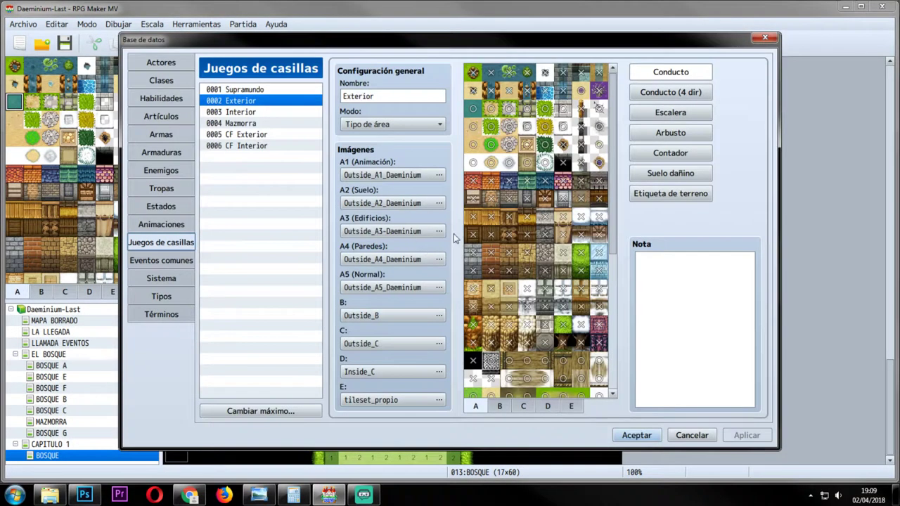
left_click(408, 205)
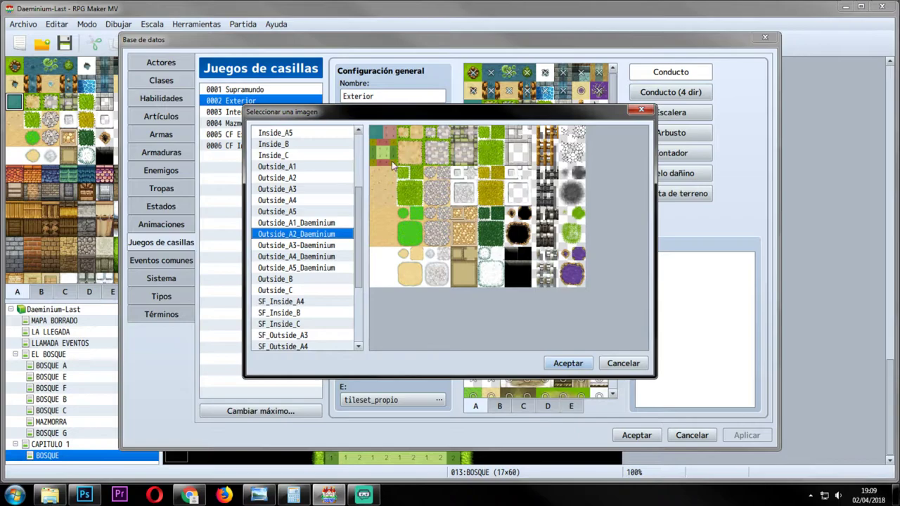
left_click(623, 363)
Switch to Photoshop and export the plain tileset for web as PNG-24, replacing Outside_A2_Daeminium.png.
left_click(85, 495)
key("ctrl+alt+shift+s")
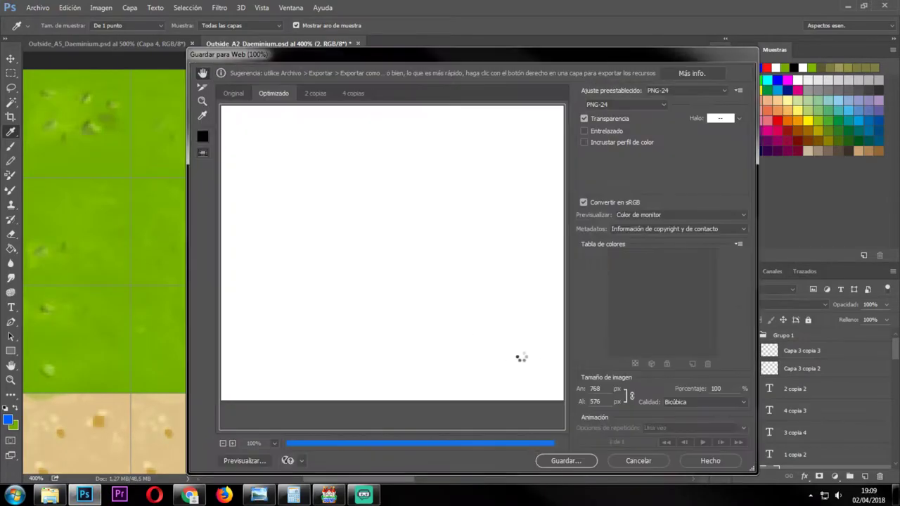
left_click(561, 459)
left_click(863, 419)
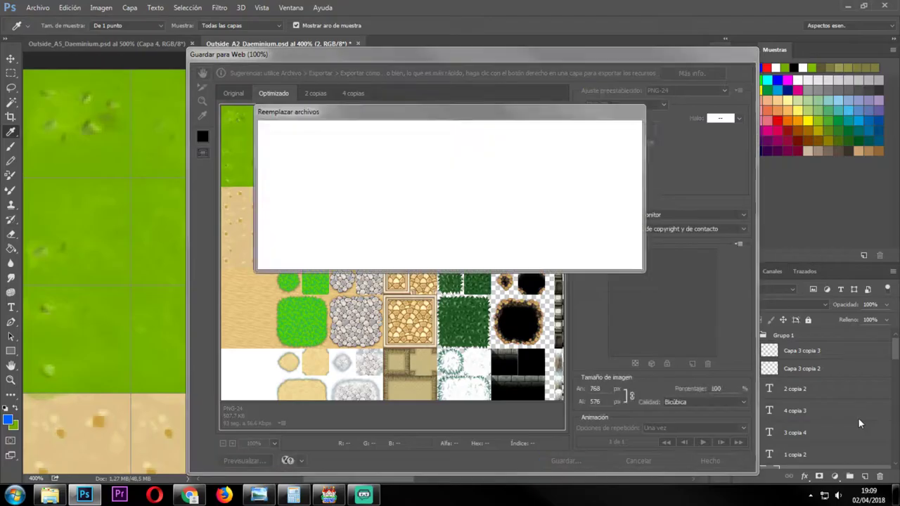
left_click(534, 253)
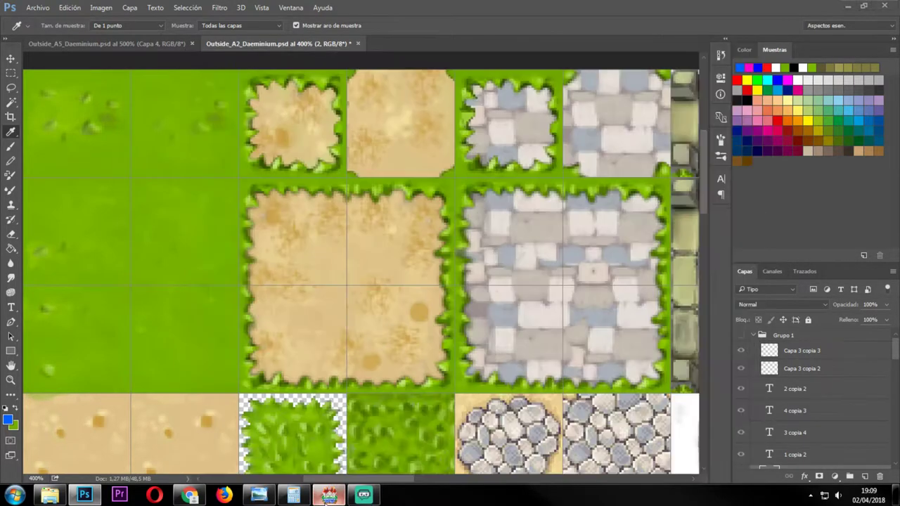
Switch to RPG Maker MV, reassign the re-exported Outside_A2_Daeminium image to the Exterior tileset's A2 (Suelo) slot, and accept the database changes.
key("alt+Tab")
double_click(386, 203)
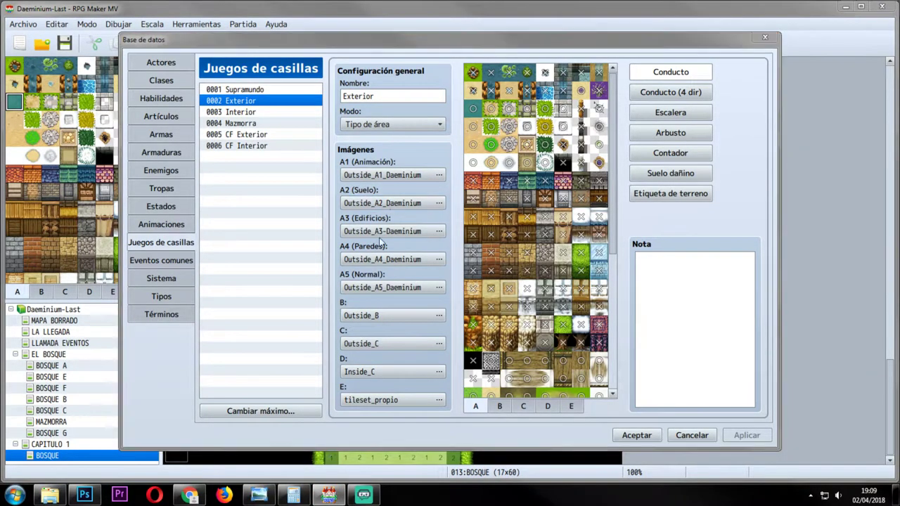
left_click(567, 363)
left_click(740, 435)
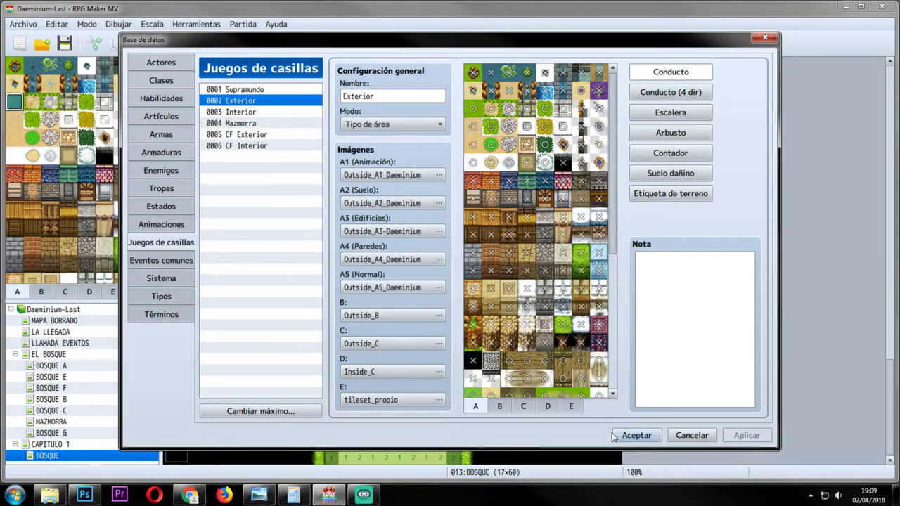
left_click(637, 436)
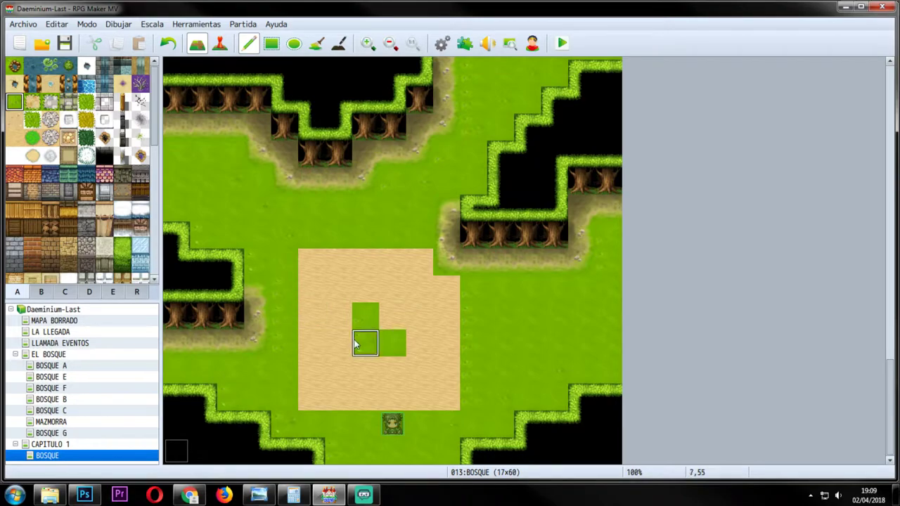
Switch to Photoshop and sample the plain grass green with the Eyedropper as the foreground colour.
key("alt+Tab")
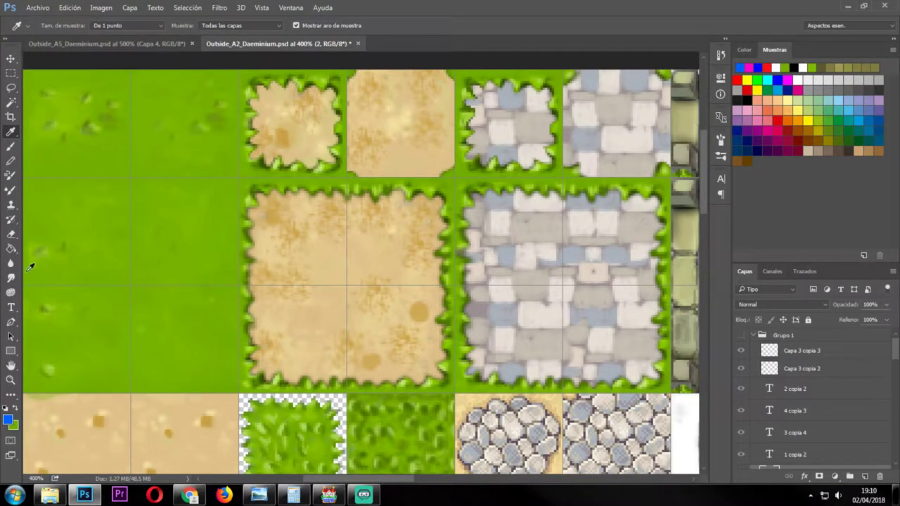
key("v")
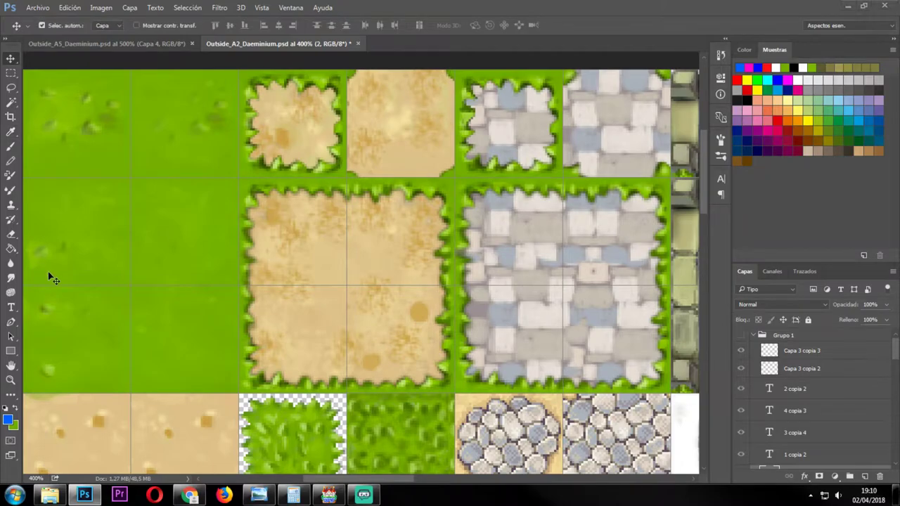
key("alt+Tab")
key("alt+Tab")
key("i")
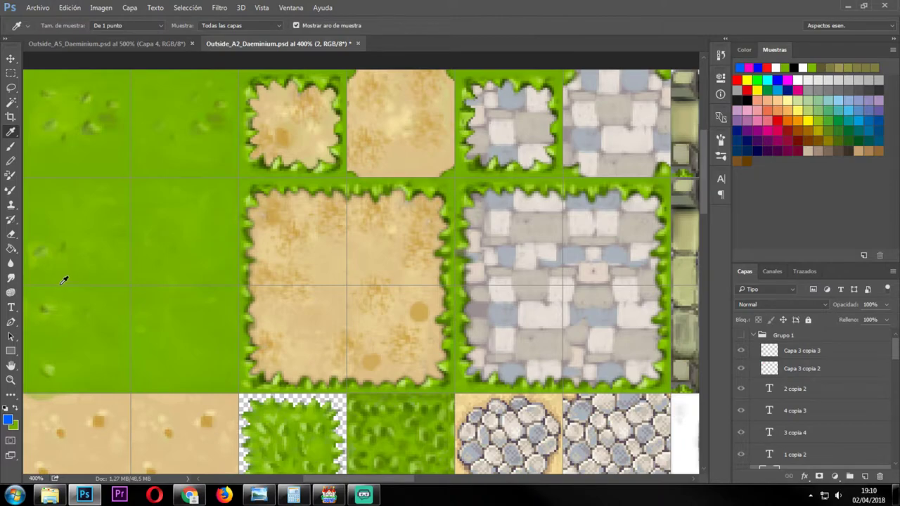
left_click(120, 276)
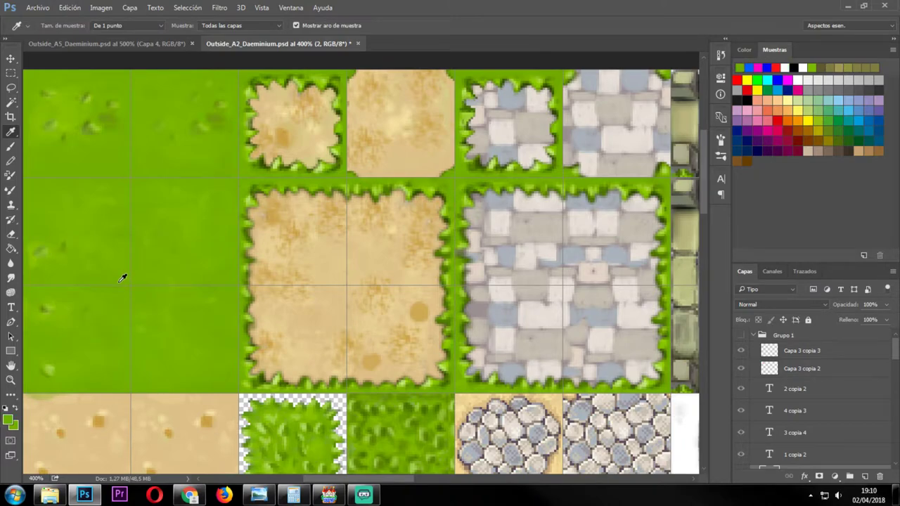
Select the grass layer Capa 1, toggle its visibility to inspect its contents, and activate the Brush tool.
key("b")
key("v")
left_click(70, 275)
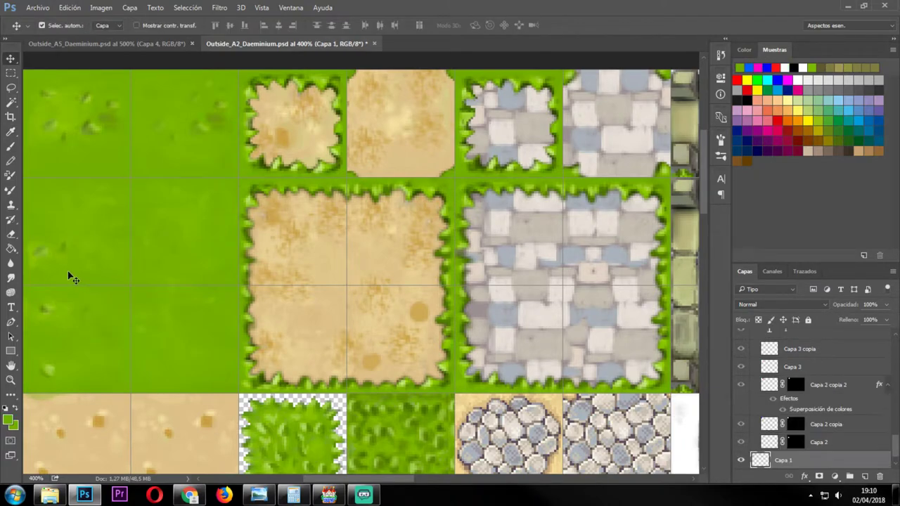
scroll(783, 460, "down", 1)
left_click(740, 442)
left_click(741, 442)
left_click(741, 443)
left_click(741, 442)
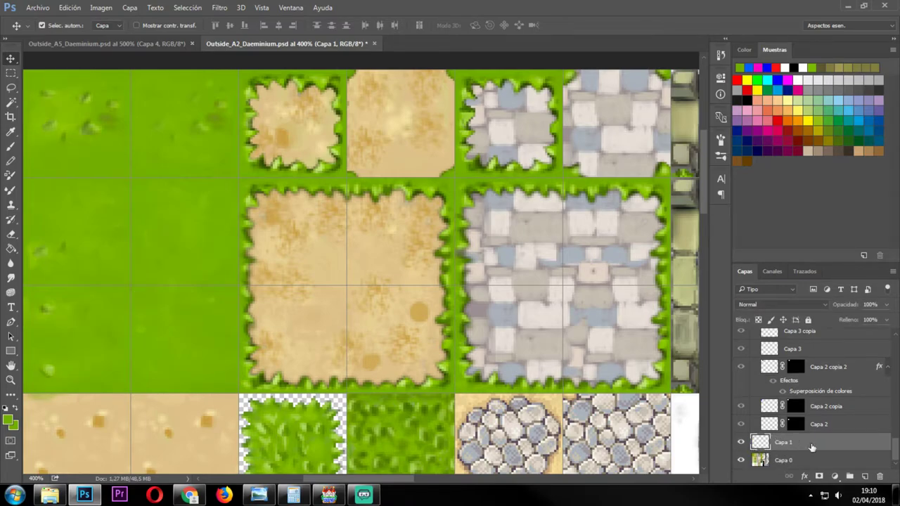
key("b")
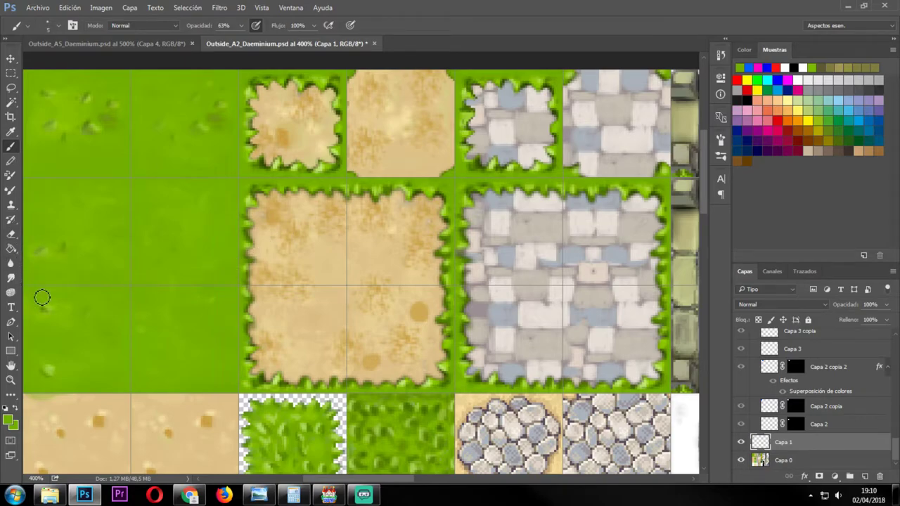
key("t")
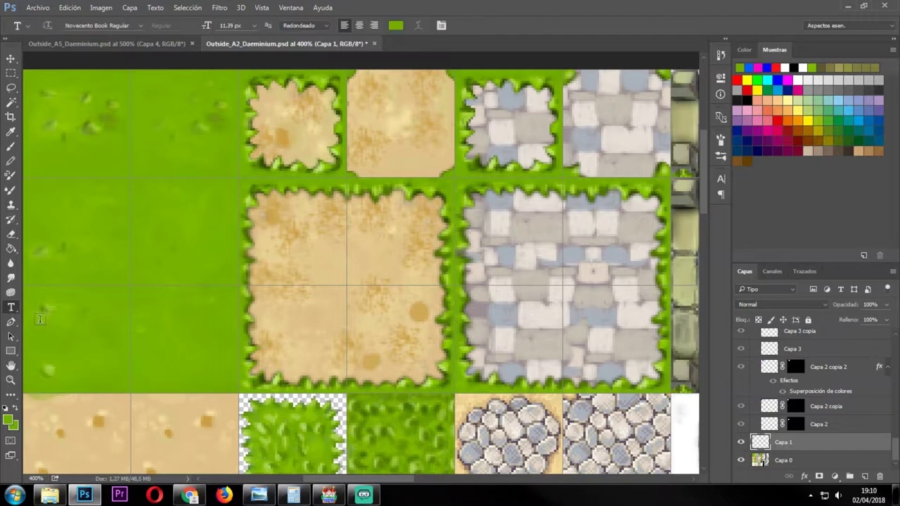
key("b")
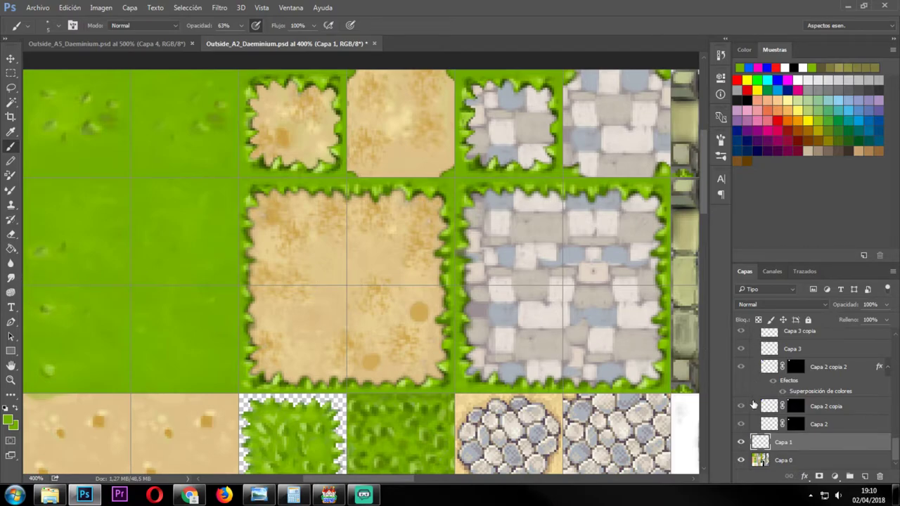
Show Grupo 1 to compare the numbered template with the plain RPG Maker MV map, and hide the group again.
scroll(772, 448, "up", 5)
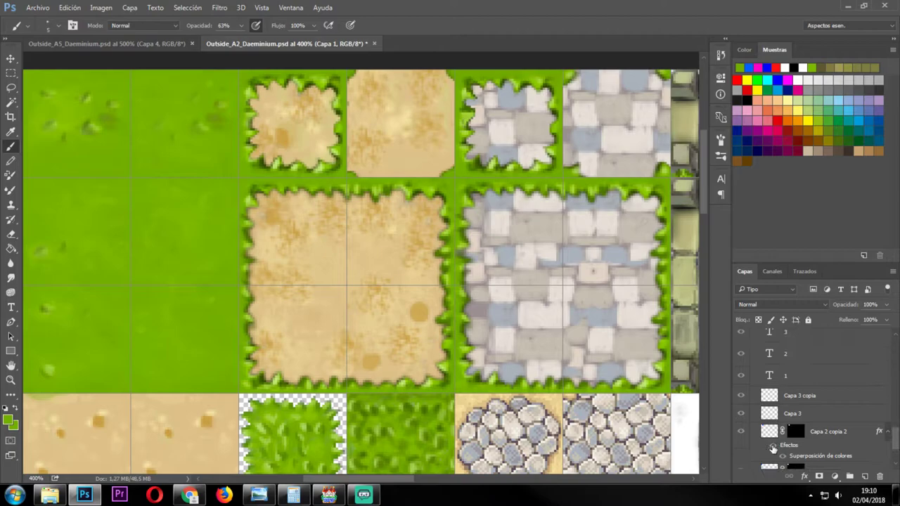
scroll(772, 447, "up", 6)
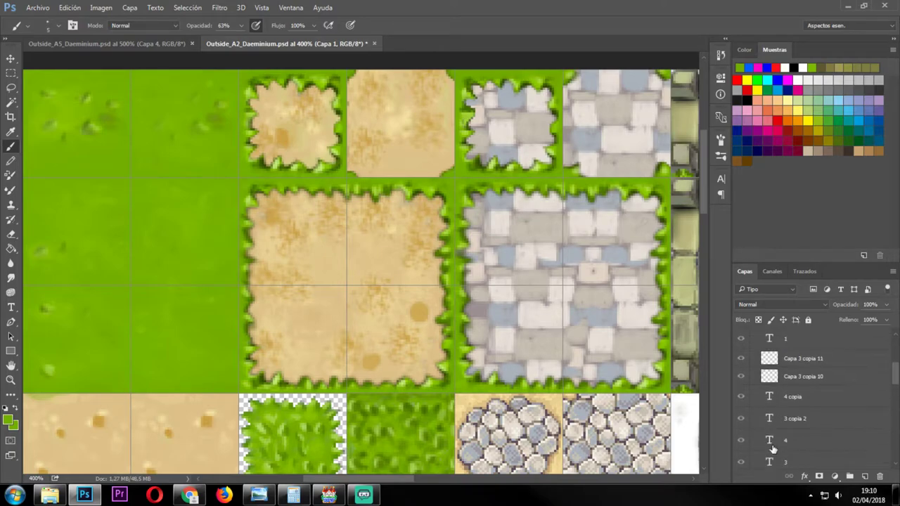
scroll(772, 444, "up", 4)
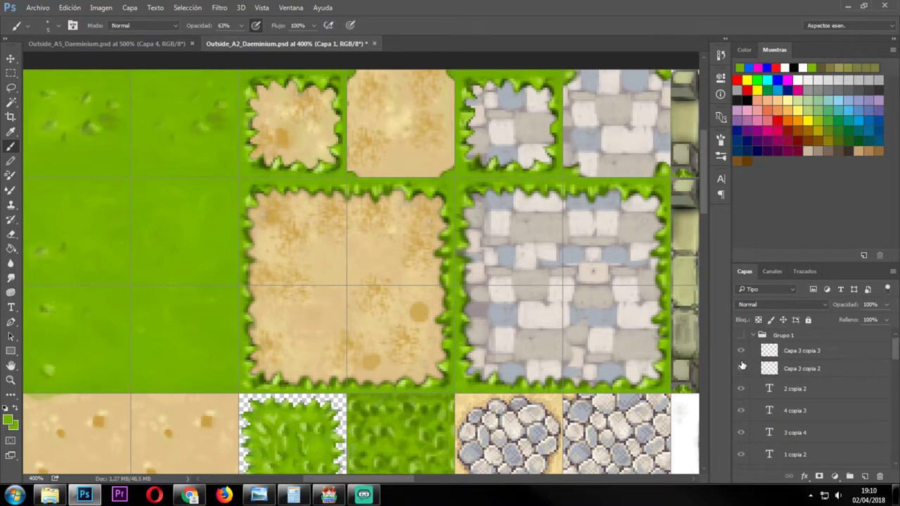
left_click(740, 337)
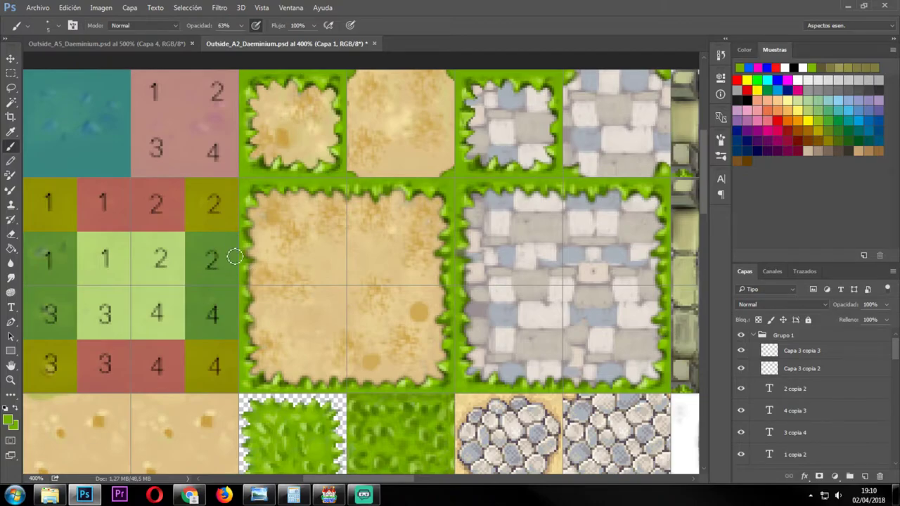
key("alt+Tab")
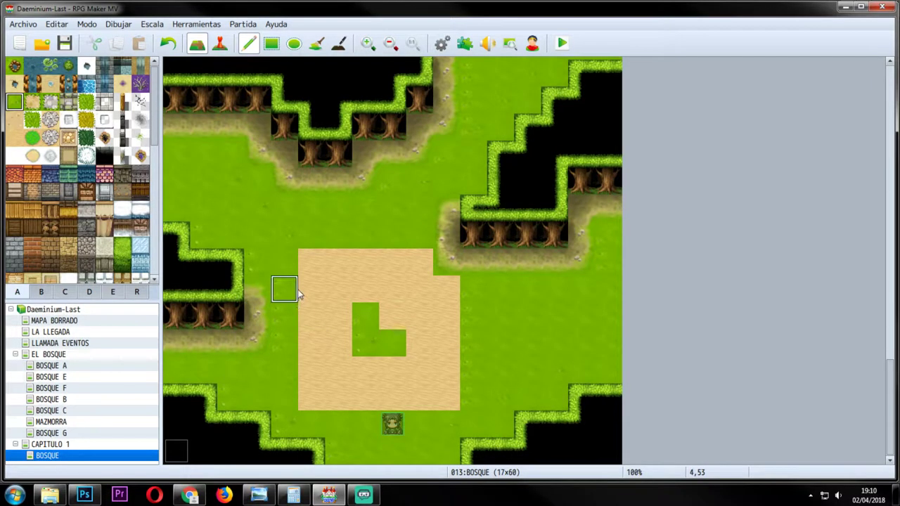
key("alt+Tab")
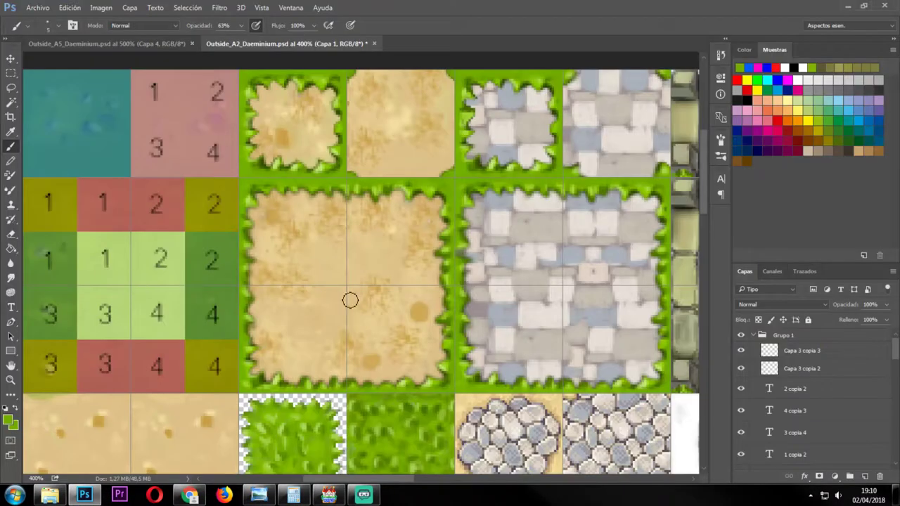
left_click(741, 336)
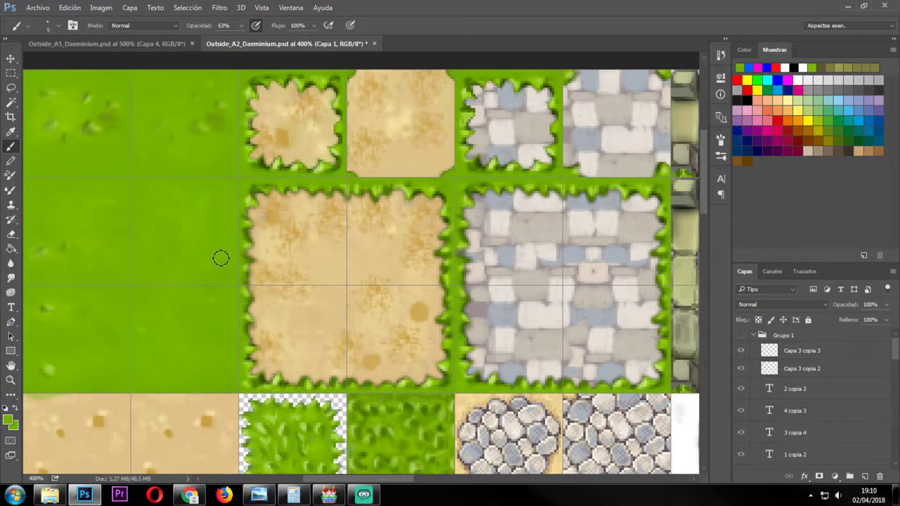
left_click(739, 338)
left_click(739, 338)
Sample the green at the edge of the grass block beside the dirt tile and return to the Brush tool.
key("i")
left_click(235, 297)
key("b")
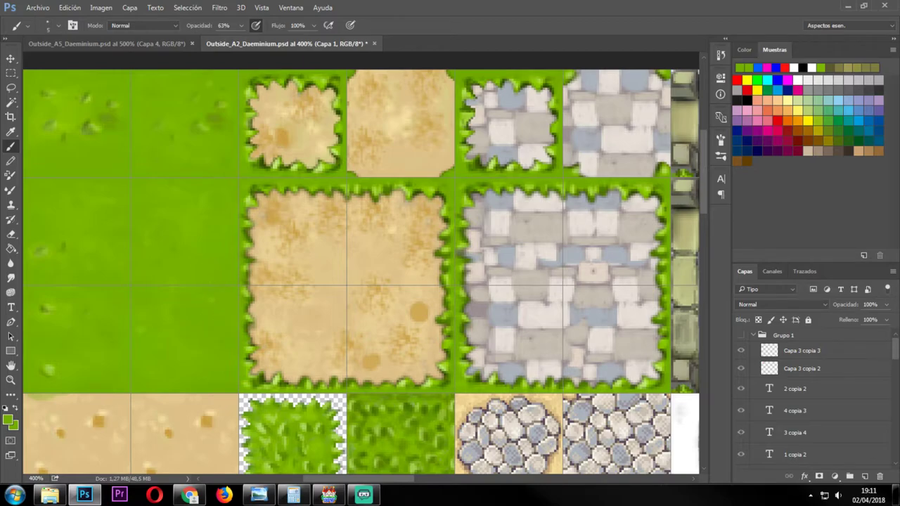
Export the plain A2 tileset from Photoshop as PNG-24 over Outside_A2_Daeminium.png in the tilesets folder.
key("ctrl+alt+shift+s")
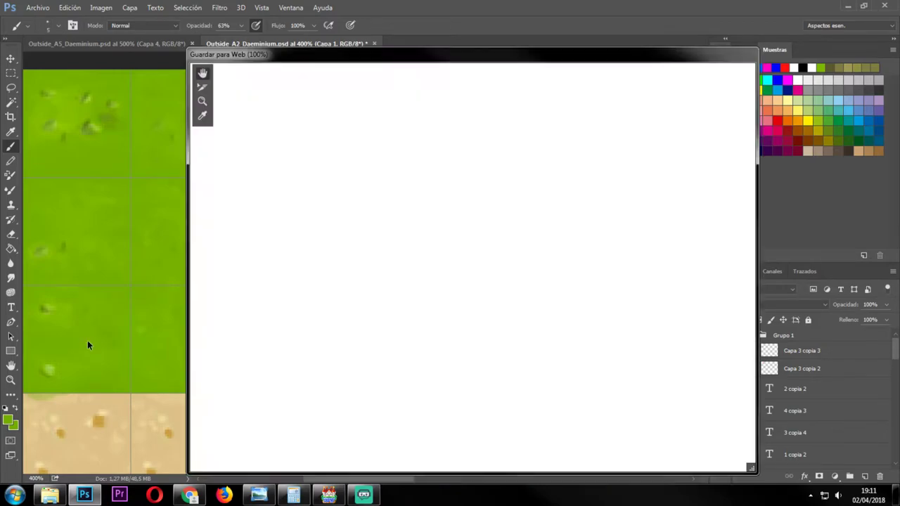
left_click(578, 461)
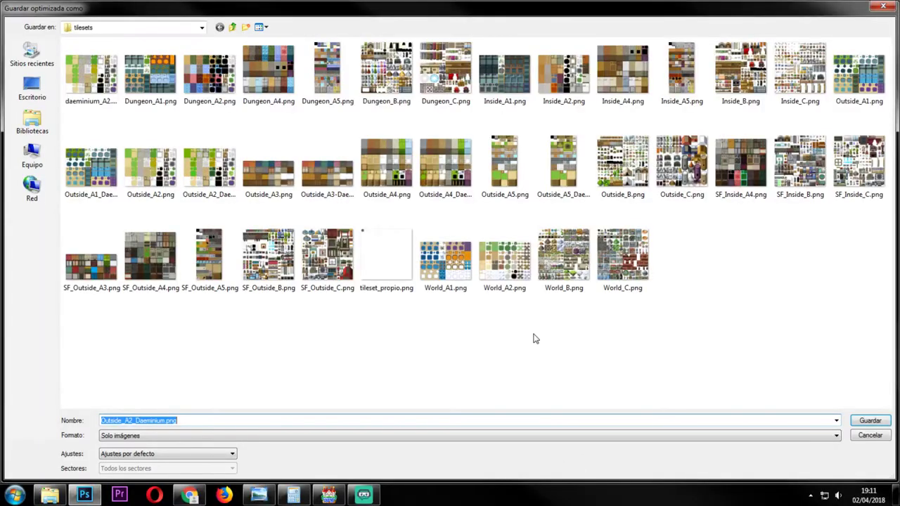
left_click(886, 420)
left_click(524, 255)
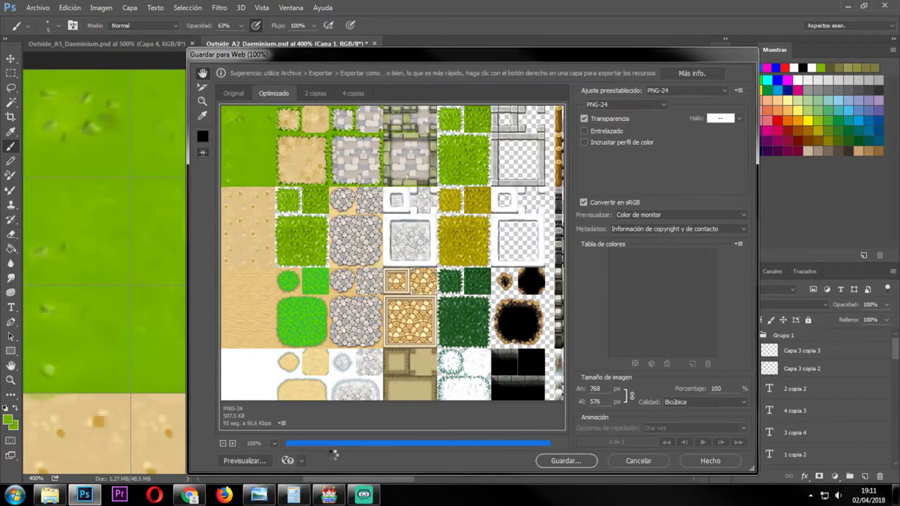
Switch to RPG Maker MV, review the Exterior tileset in the database, accept it, and check the map's grass.
left_click(329, 495)
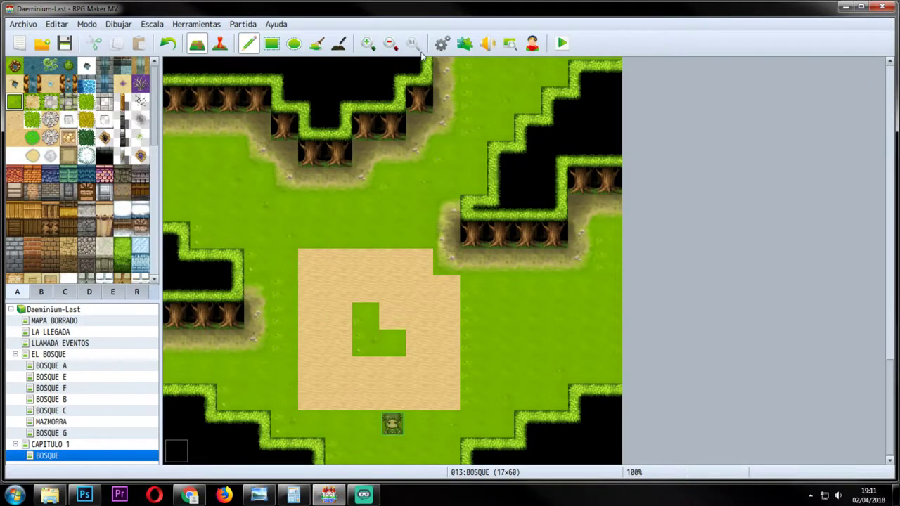
left_click(442, 44)
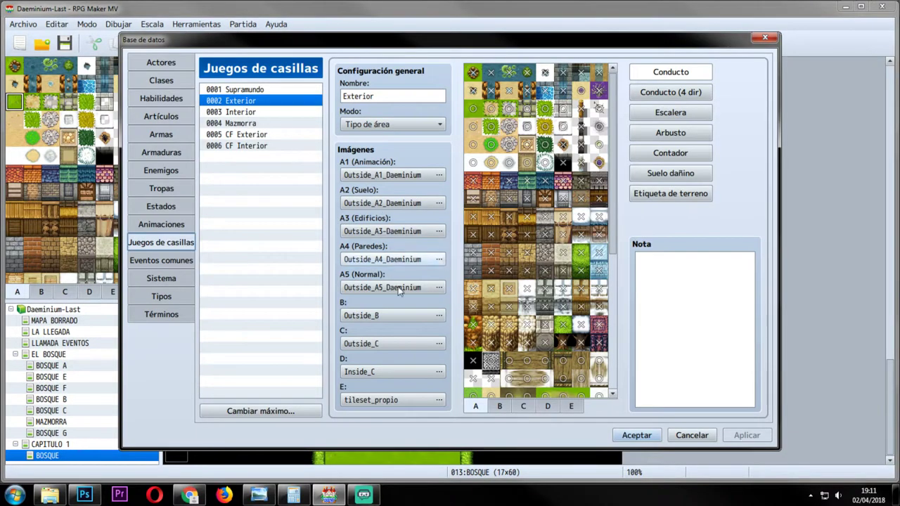
left_click(653, 436)
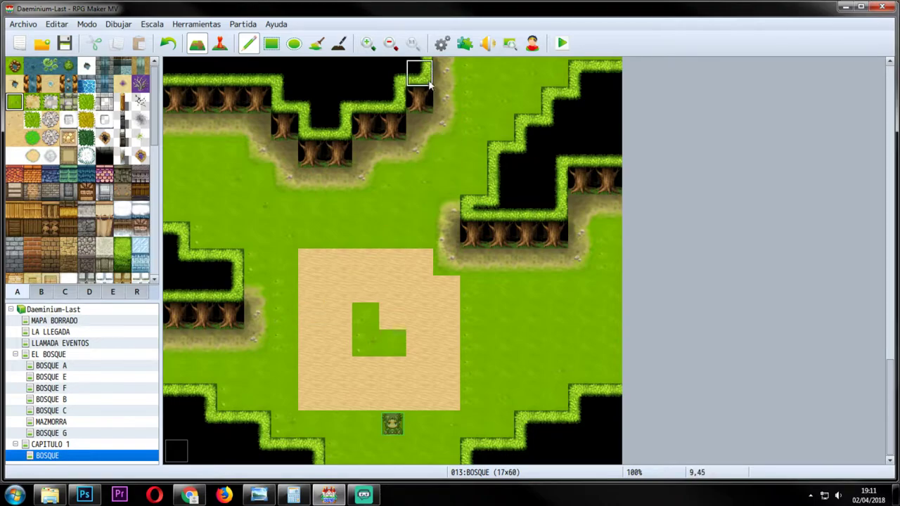
key("alt+Tab")
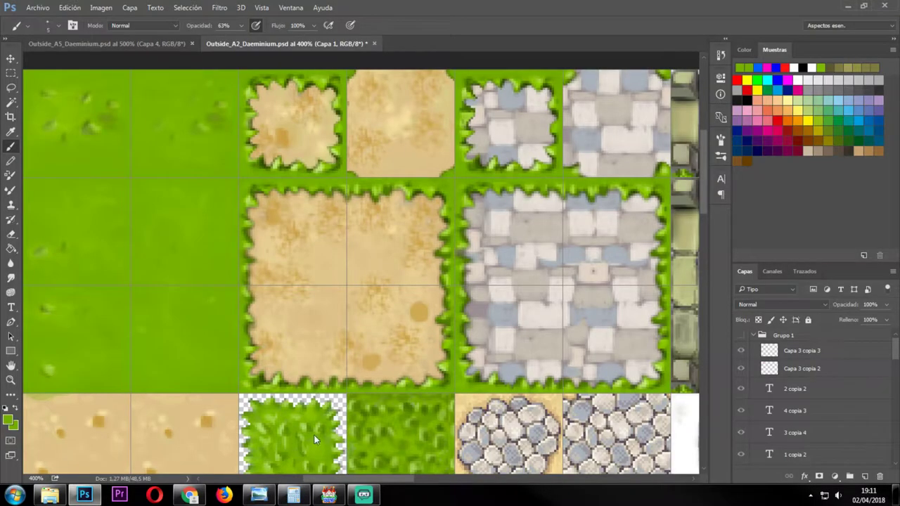
Export the A2 tileset from Photoshop for web as PNG-24, replacing Outside_A2_Daeminium.png in the tilesets folder.
key("ctrl+alt+shift+s")
left_click(563, 461)
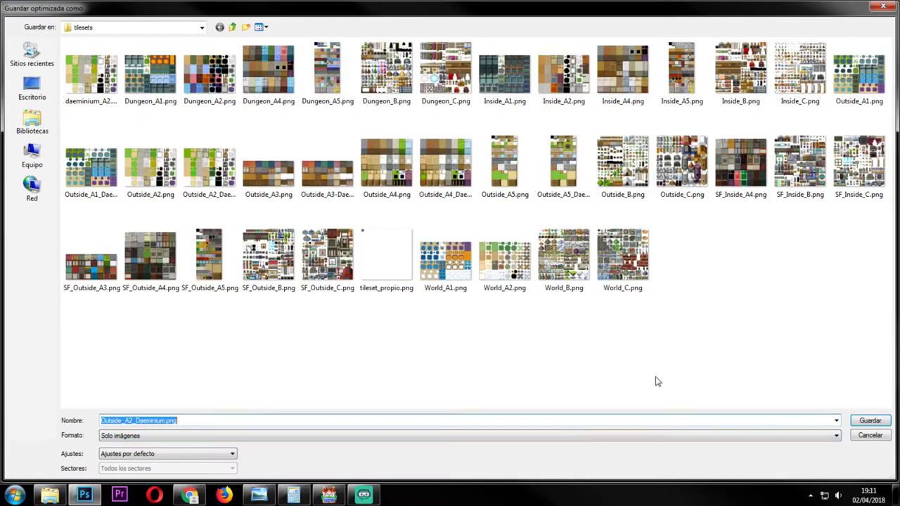
left_click(870, 421)
left_click(509, 257)
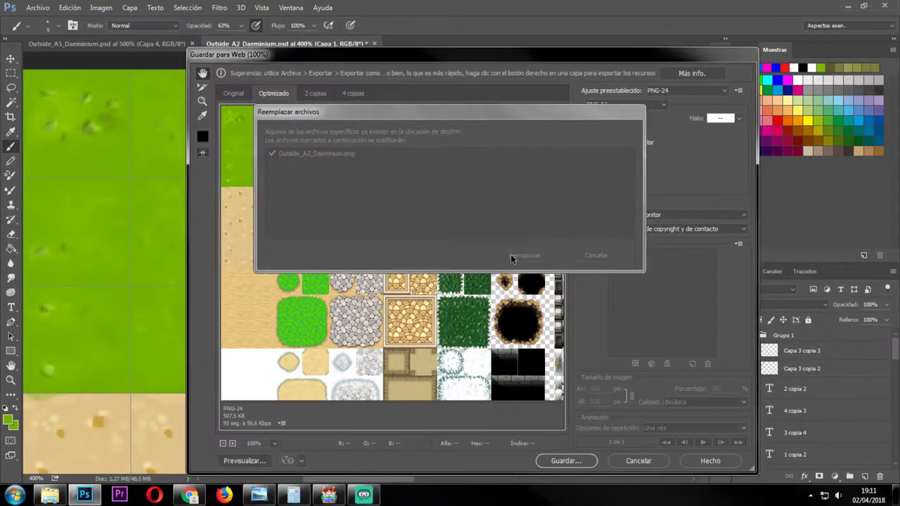
In RPG Maker MV, reload Outside_A2_Daeminium as the Exterior tileset's A2 ground image and apply the database changes.
key("alt+Tab")
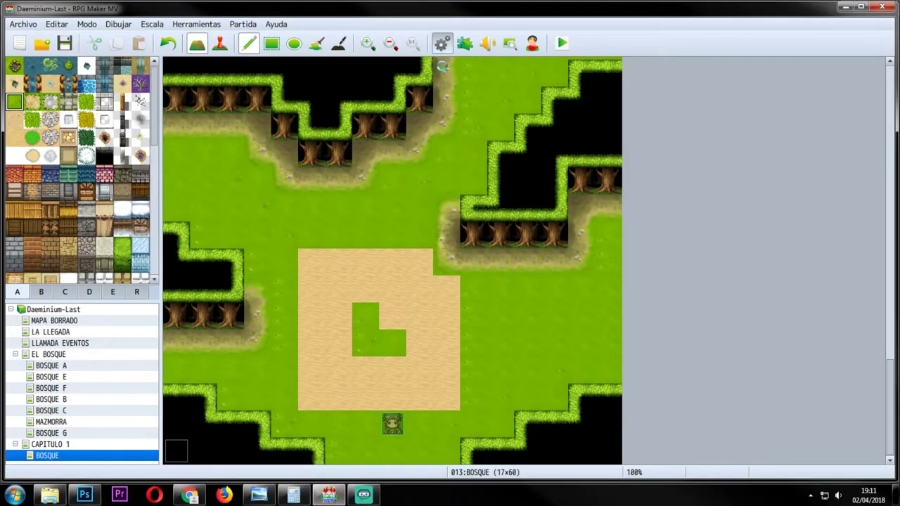
key("F9")
left_click(439, 203)
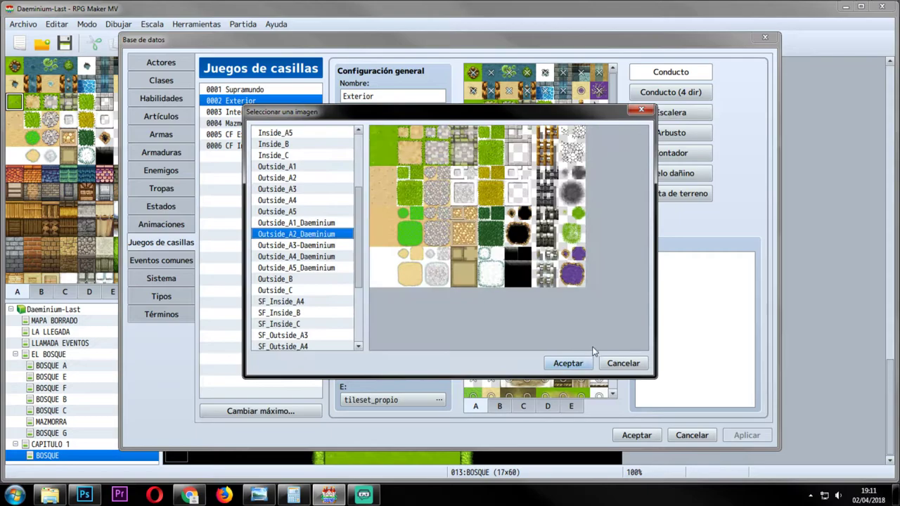
left_click(569, 362)
left_click(747, 436)
left_click(637, 436)
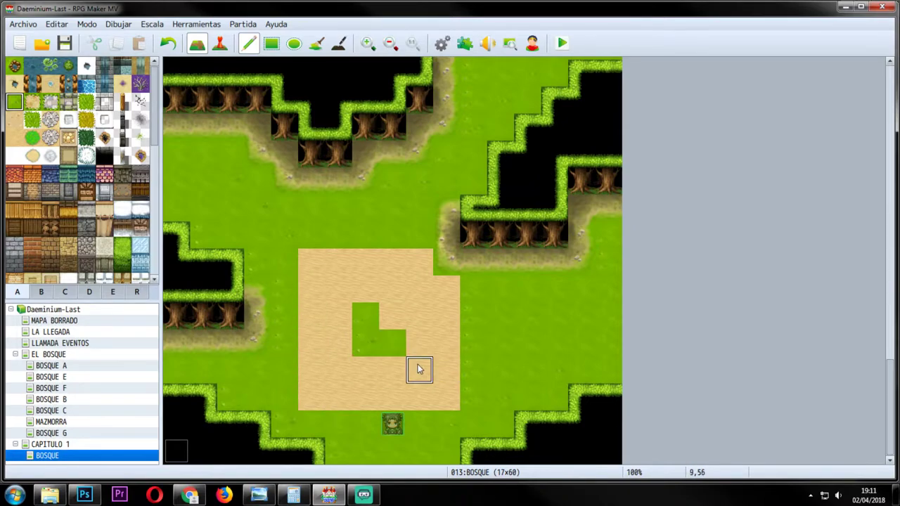
Return to Photoshop and briefly show Grupo 1 to compare the numbered template with the grass tiles, leaving it hidden.
key("alt+Tab")
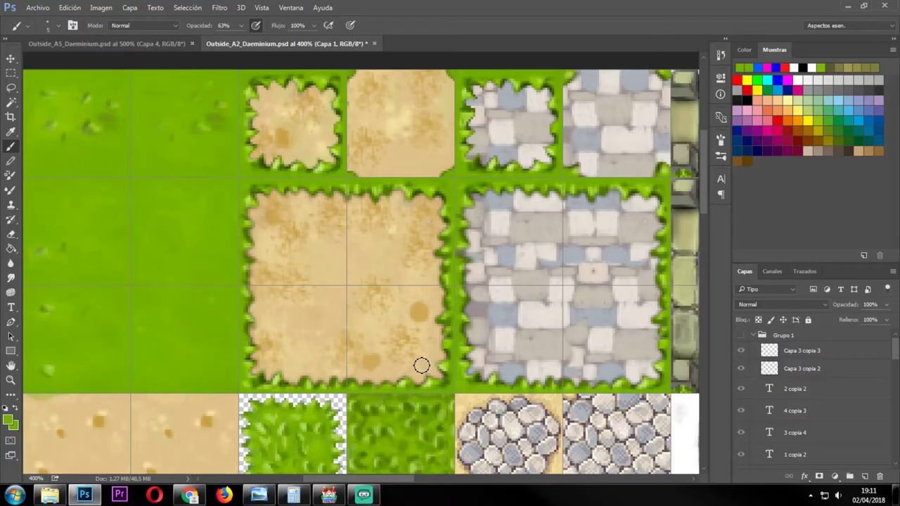
left_click(741, 337)
left_click(742, 336)
Sample the green in the lower-right grass tile beside the dirt and return to the Brush tool.
key("i")
left_click(179, 339)
mouse_move(178, 340)
left_mouse_down()
mouse_move(217, 316)
mouse_move(188, 334)
left_mouse_up()
key("b")
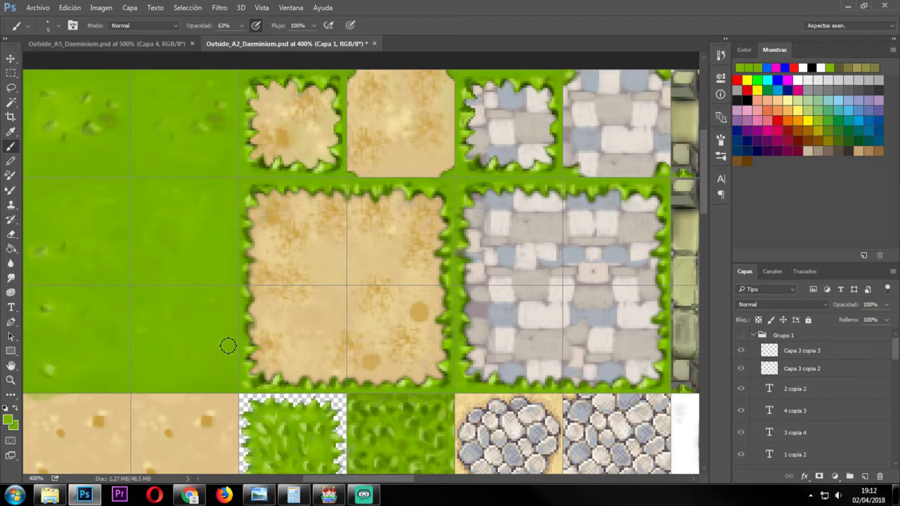
Export the retouched A2 tileset as PNG-24 over Outside_A2_Daeminium.png.
key("ctrl+alt+shift+s")
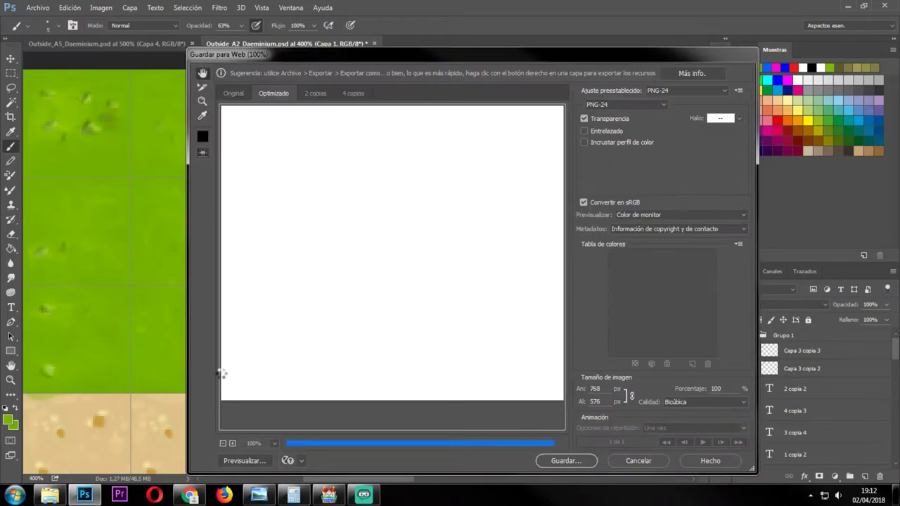
left_click(566, 461)
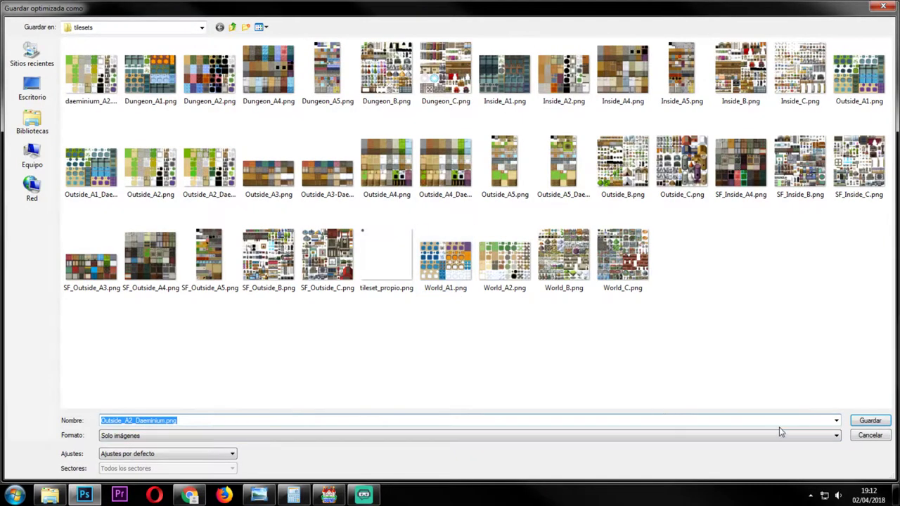
left_click(870, 420)
left_click(543, 259)
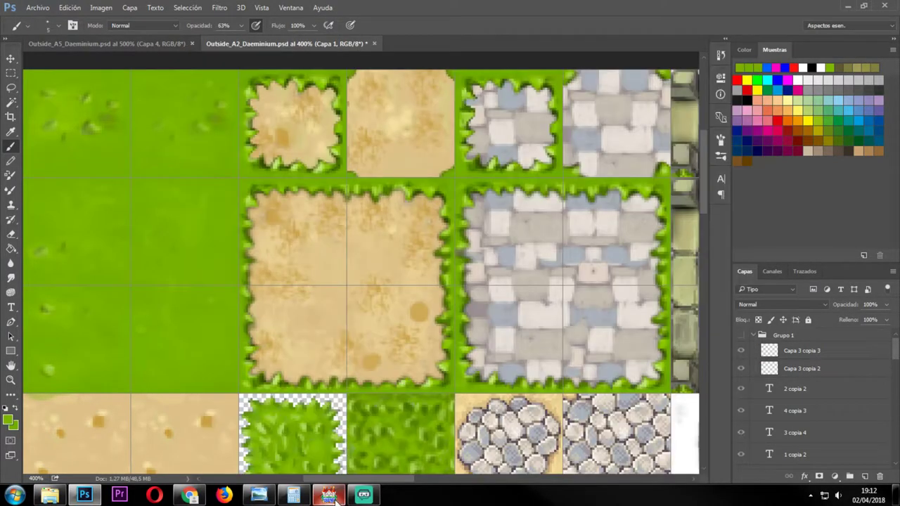
Switch to RPG Maker MV and reselect Outside_A2_Daeminium as the Exterior tileset's A2 image, accepting the database.
left_click(329, 495)
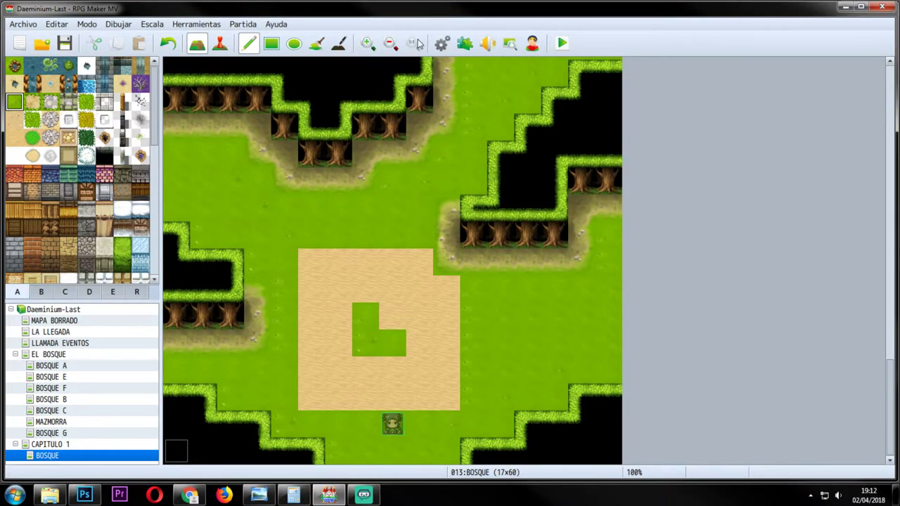
left_click(441, 43)
double_click(380, 202)
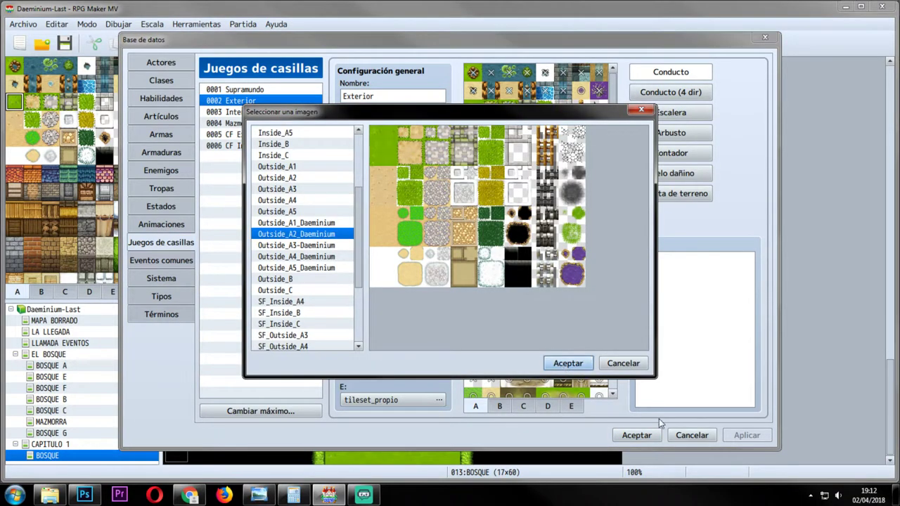
left_click(573, 364)
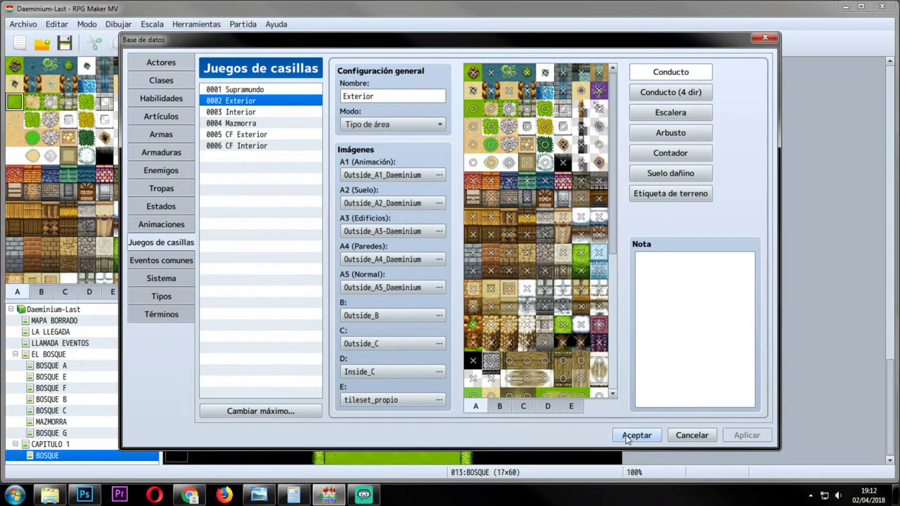
left_click(628, 436)
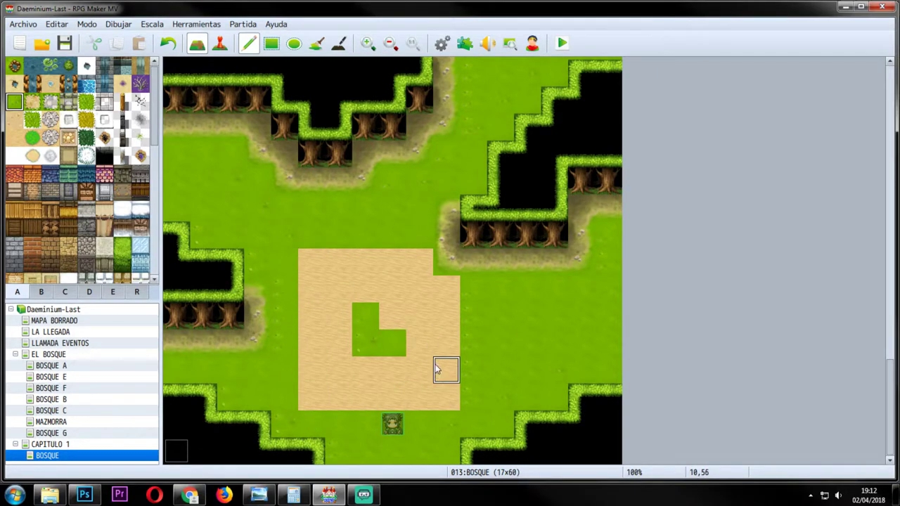
In Photoshop, copy the small tuft in the lower-left grass tile from Capa 0 to a new layer and move the copy into the adjacent tile.
left_click(336, 497)
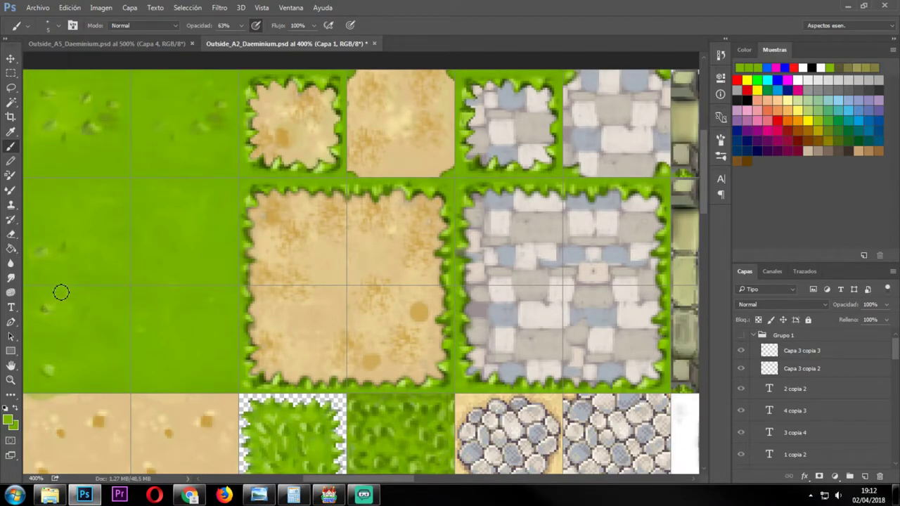
key("v")
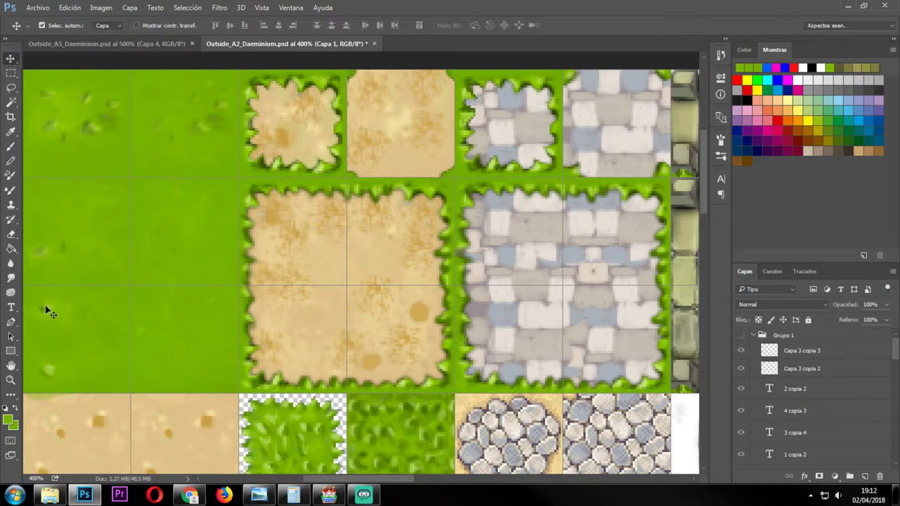
key("m")
left_click_drag(38, 301, 147, 302)
key("v")
scroll(794, 365, "down", 5)
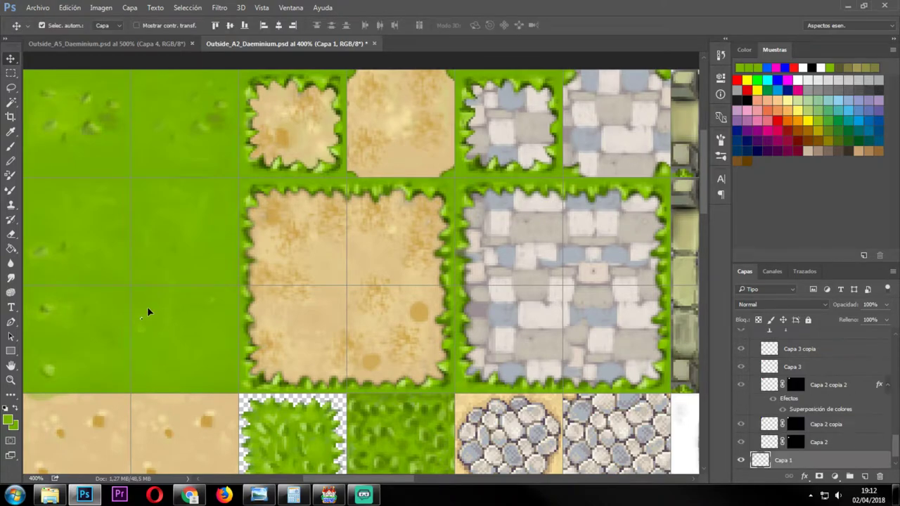
key("ctrl+z")
key("alt+bracketleft")
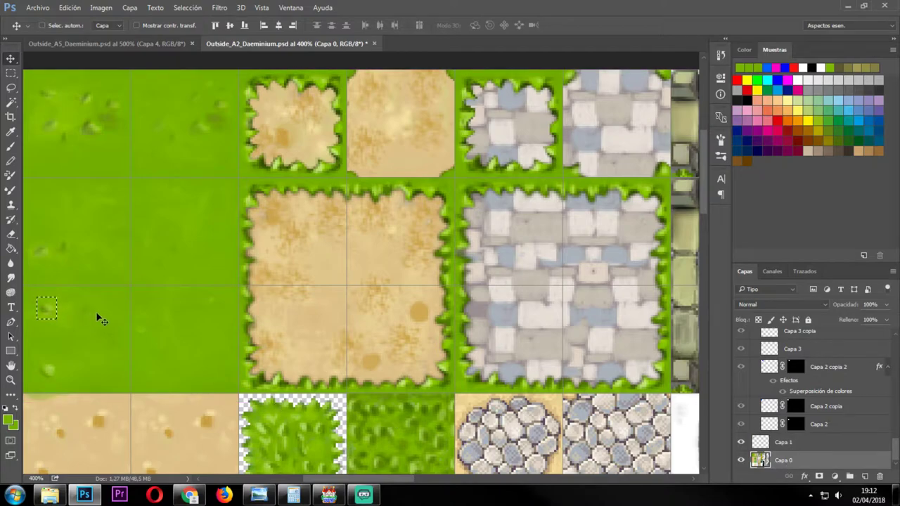
key("ctrl+j")
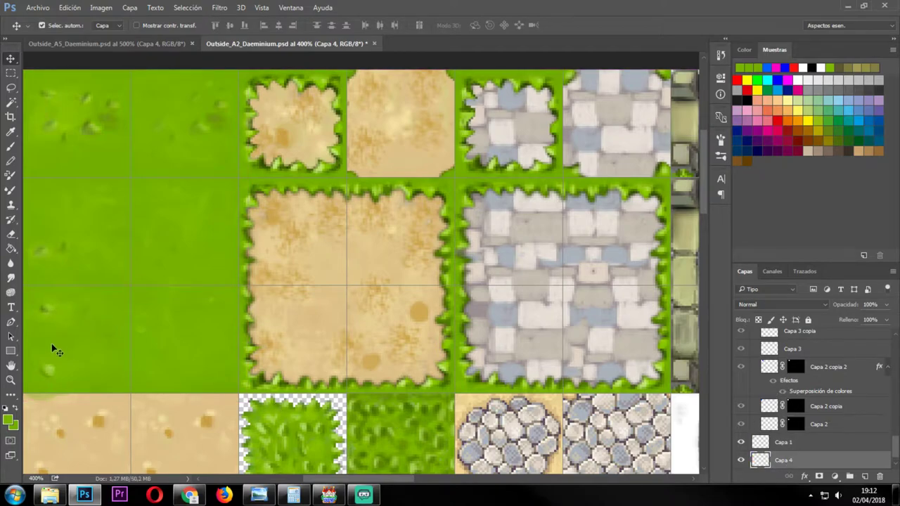
mouse_move(57, 313)
left_mouse_down()
mouse_move(164, 307)
mouse_move(197, 335)
left_mouse_up()
Make Capa 1 the active layer again, go through the Eyedropper, and activate the Brush for retouching the grass.
key("e")
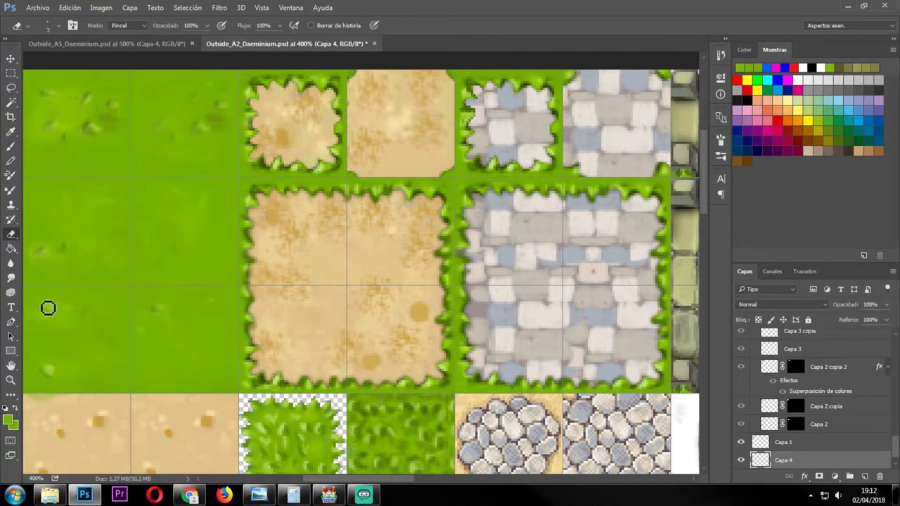
key("v")
left_click(78, 317)
key("i")
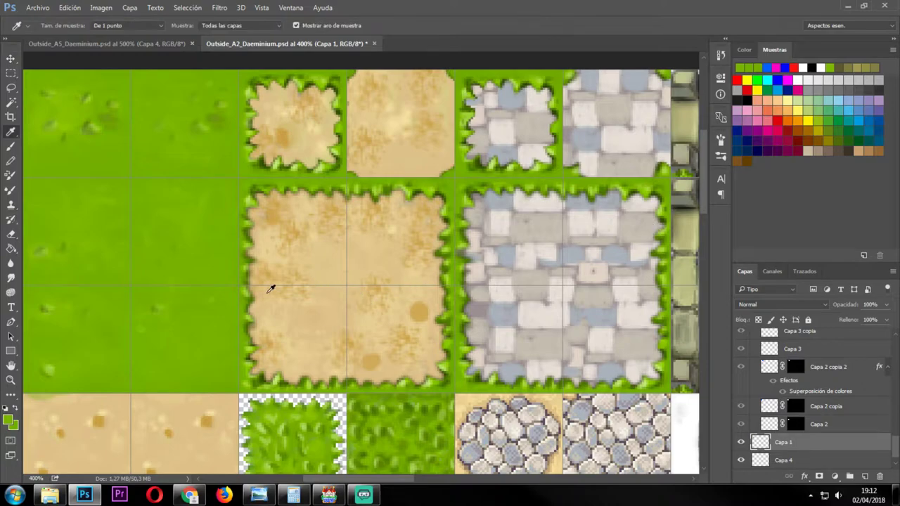
key("b")
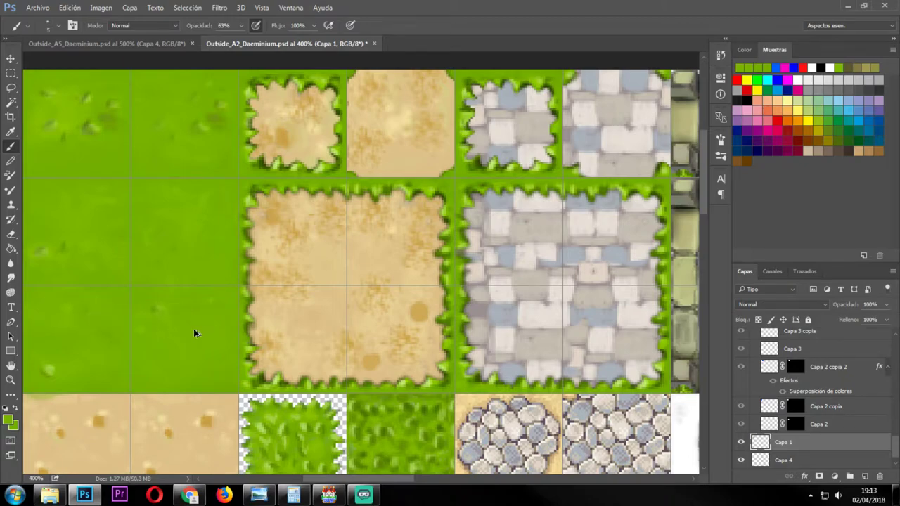
Export the tileset with the copied tuft as PNG-24, replacing Outside_A2_Daeminium.png.
key("ctrl+alt+shift+s")
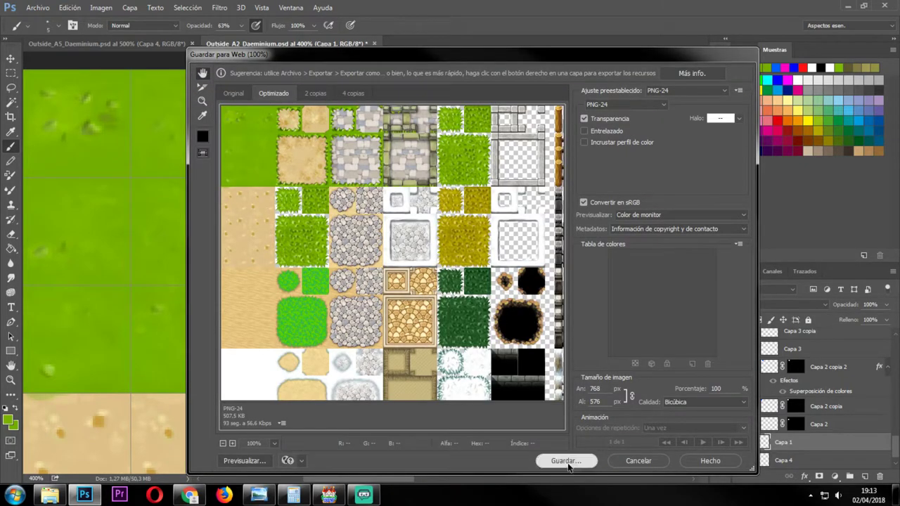
left_click(567, 461)
left_click(870, 420)
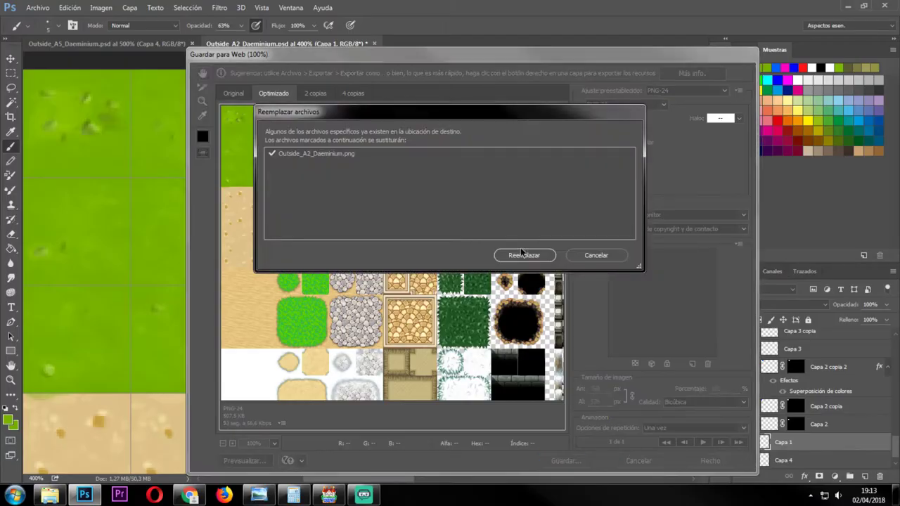
left_click(524, 253)
Reload Outside_A2_Daeminium as the A2 ground image of the Exterior tileset in RPG Maker MV and accept the changes.
key("alt+Tab")
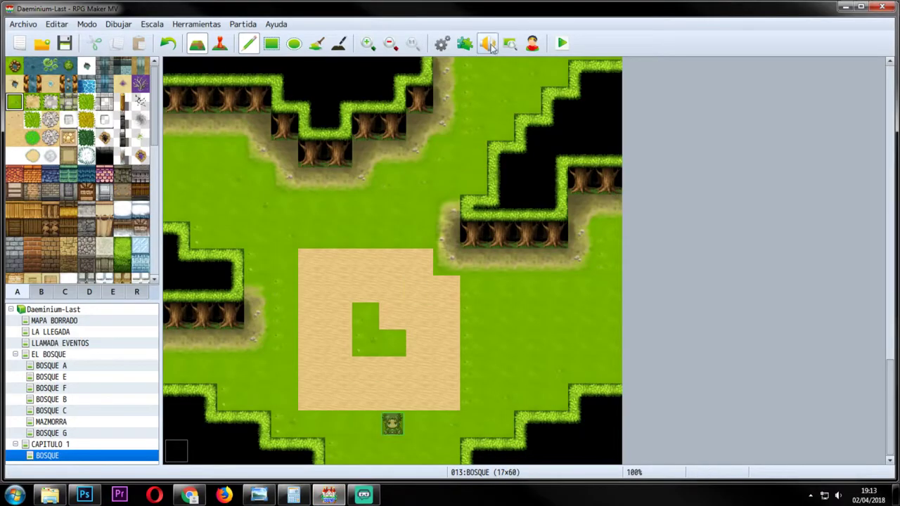
left_click(441, 44)
key("Escape")
left_click(440, 44)
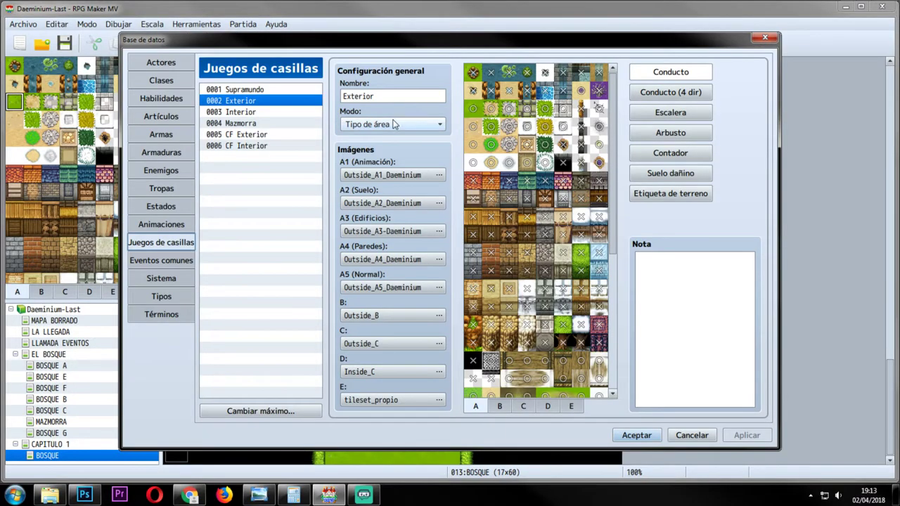
left_click(394, 204)
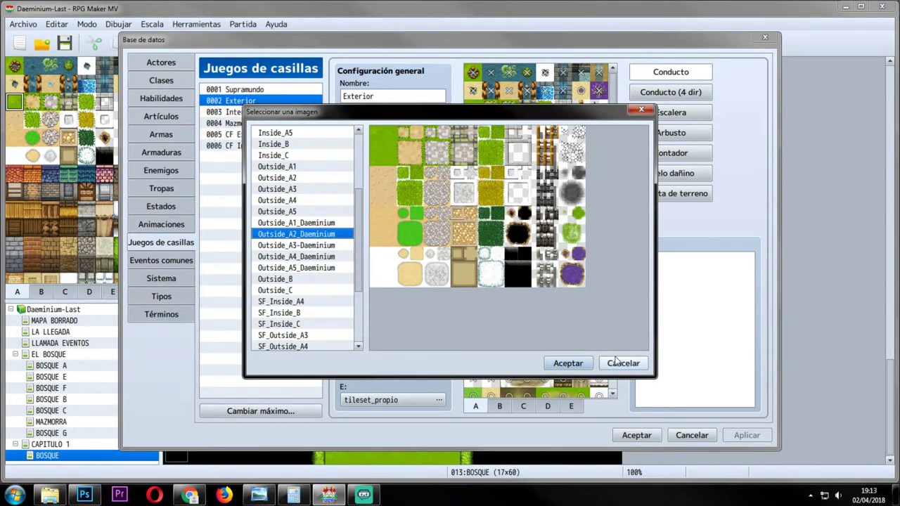
left_click(568, 363)
left_click(635, 435)
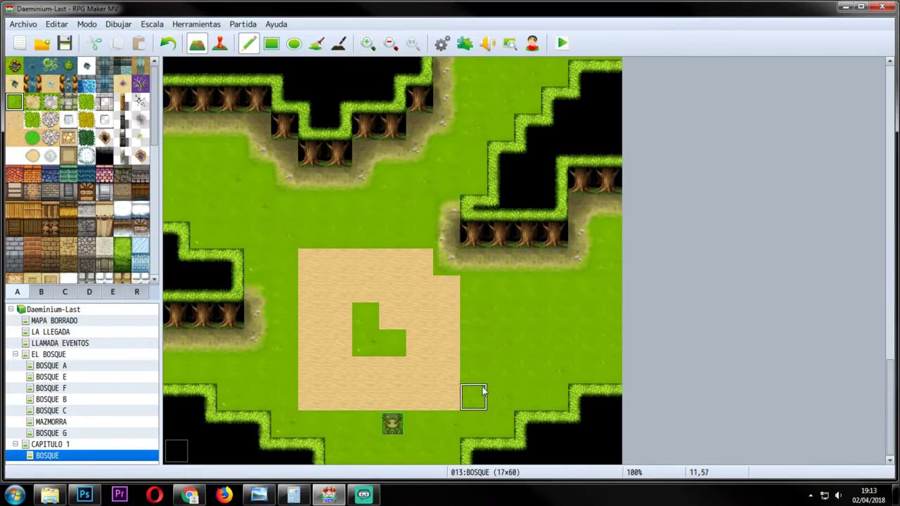
Switch to Photoshop, outline the small tuft in the upper-left grass tile on Capa 0, and compare the tileset with the RPG Maker MV map.
key("alt+Tab")
key("v")
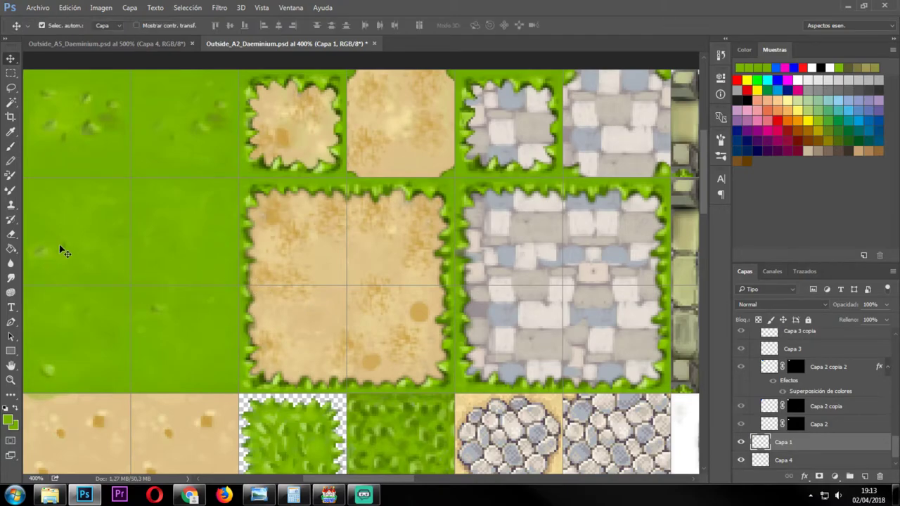
left_click(41, 251)
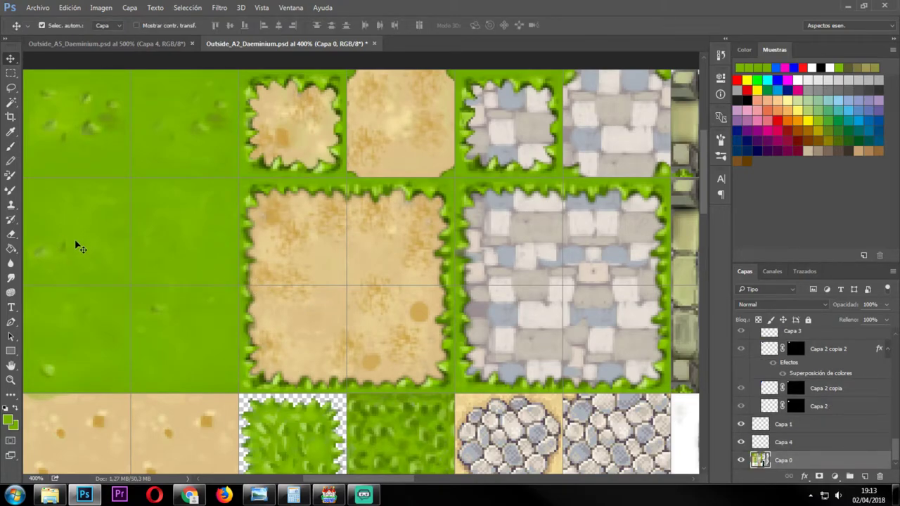
key("m")
left_click_drag(30, 232, 77, 265)
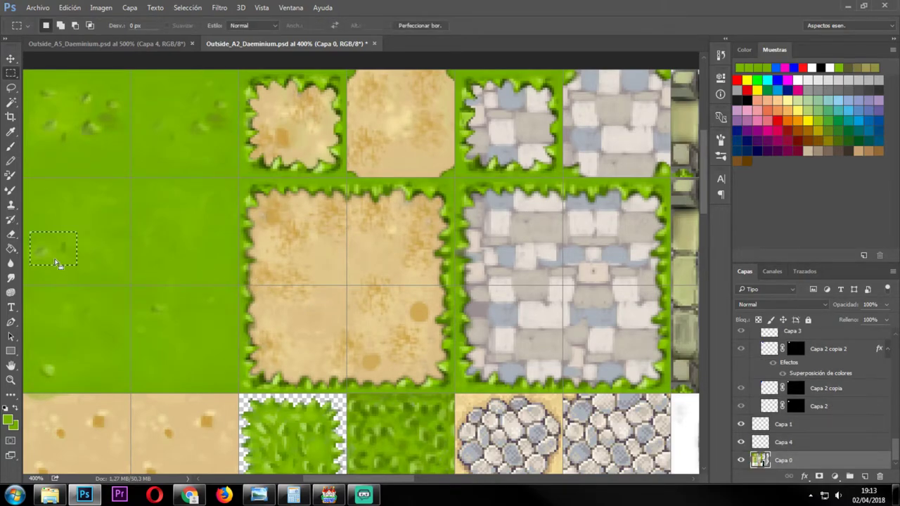
key("alt+Tab")
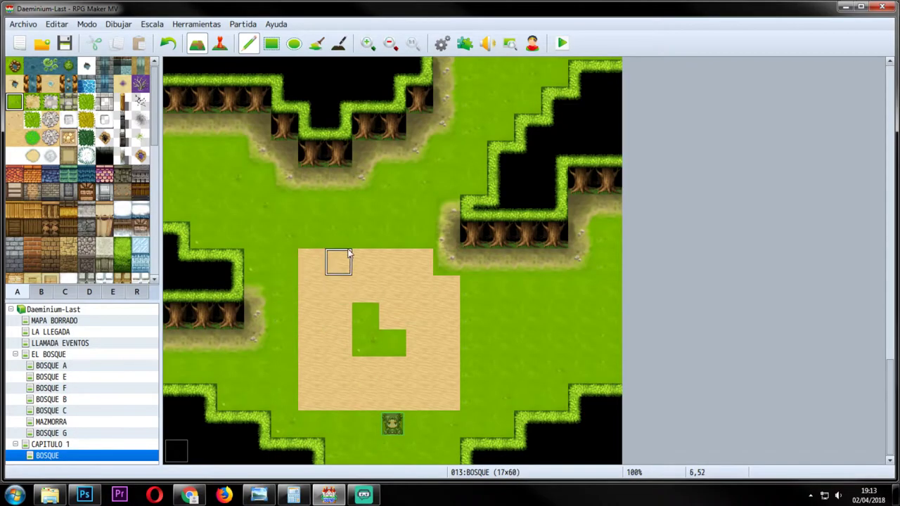
key("alt+Tab")
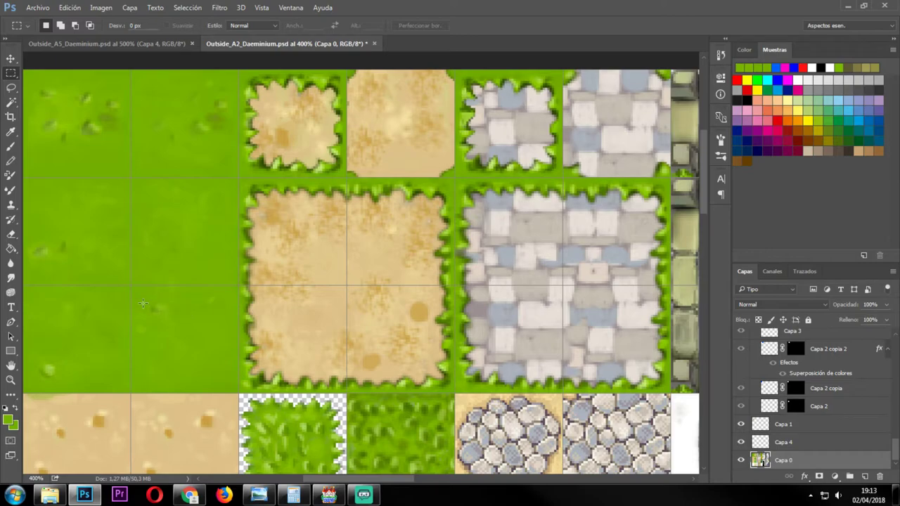
Switch to RPG Maker MV and paint grass over the upper and left parts of the sand patch on the BOSQUE map.
key("alt+Tab")
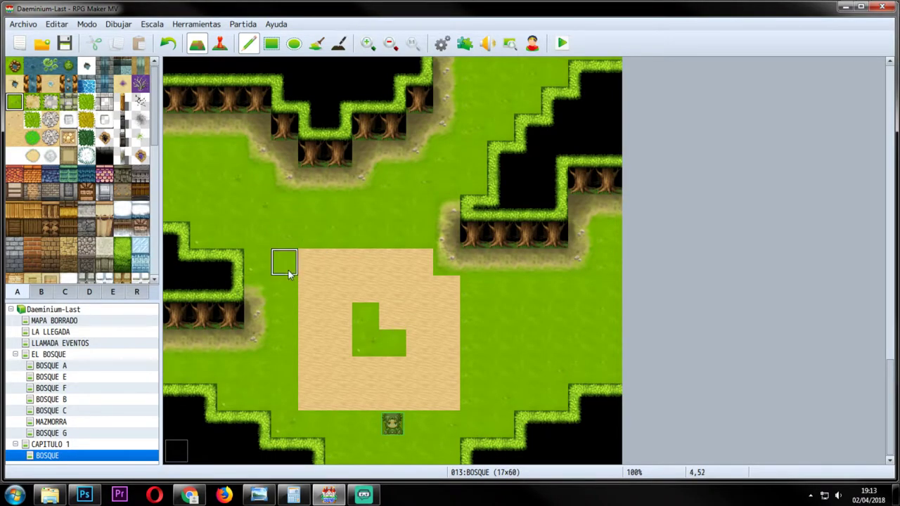
mouse_move(311, 263)
left_mouse_down()
mouse_move(314, 305)
mouse_move(338, 252)
mouse_move(319, 348)
mouse_move(351, 303)
mouse_move(359, 254)
mouse_move(382, 326)
mouse_move(381, 265)
mouse_move(410, 301)
mouse_move(395, 265)
mouse_move(416, 296)
mouse_move(401, 270)
mouse_move(416, 290)
mouse_move(414, 253)
mouse_move(392, 316)
left_mouse_up()
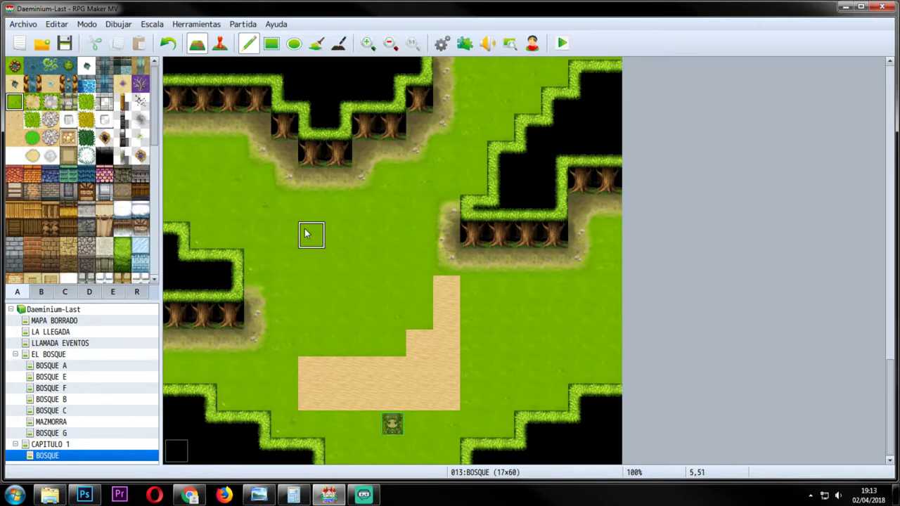
Switch to Photoshop, check which layer holds the tuft in the lower-right grass tile, and move Capa 4 above Capa 1.
key("alt+Tab")
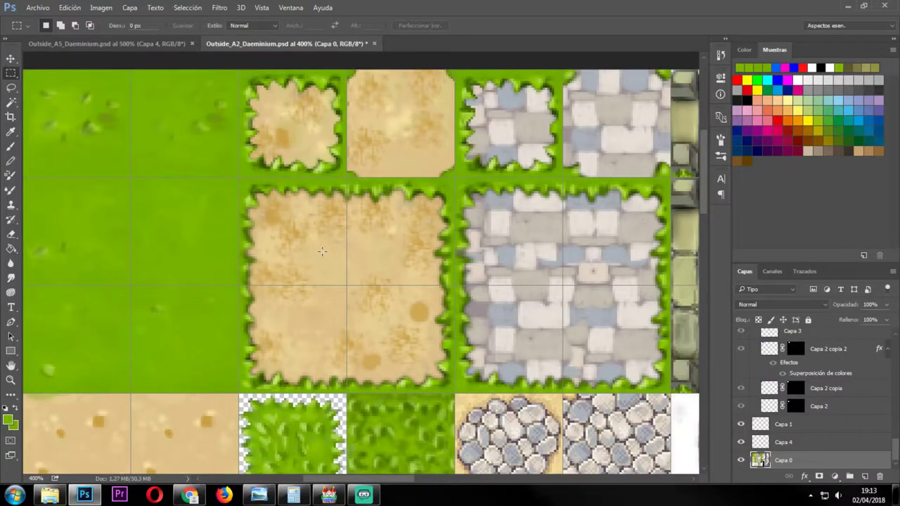
key("v")
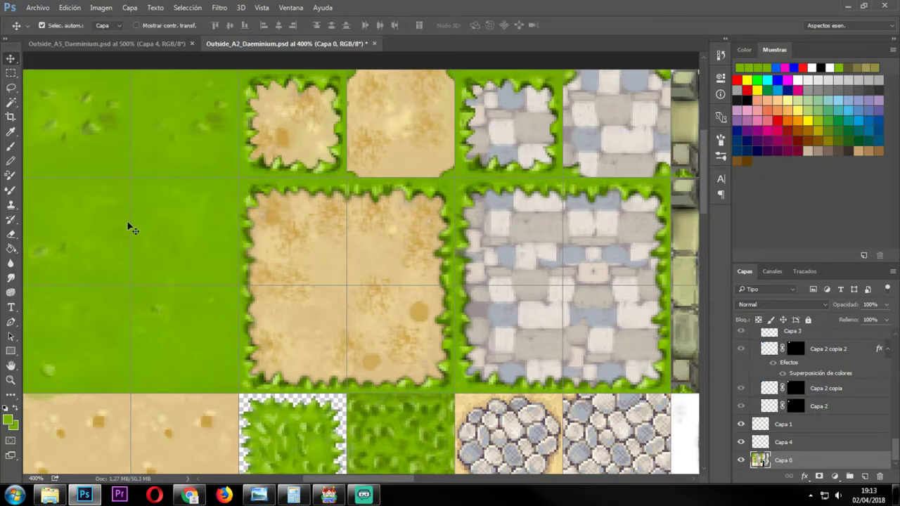
left_click(159, 315)
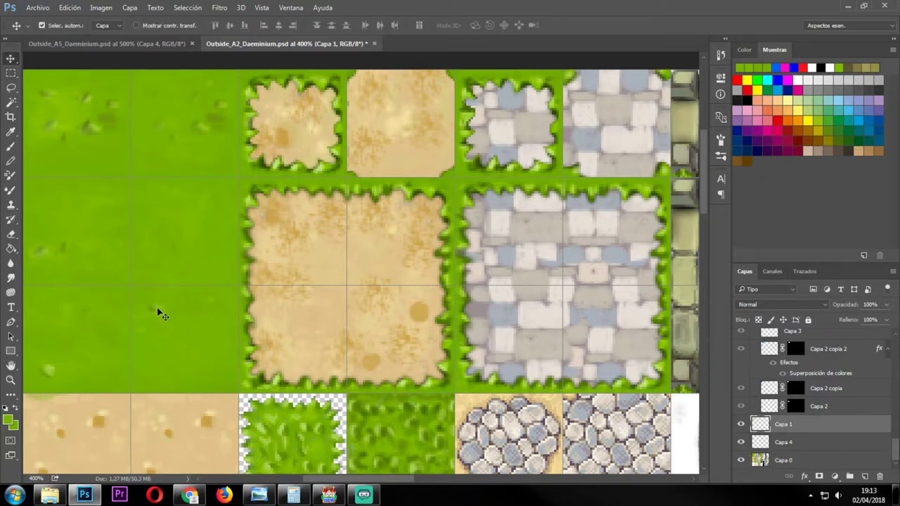
left_click_drag(159, 316, 162, 319)
left_click(782, 442)
left_click(740, 442)
left_click_drag(792, 443, 794, 422)
Duplicate Capa 4 and place the copied tuft just below and to the right of the original.
right_click(794, 424)
left_click(634, 52)
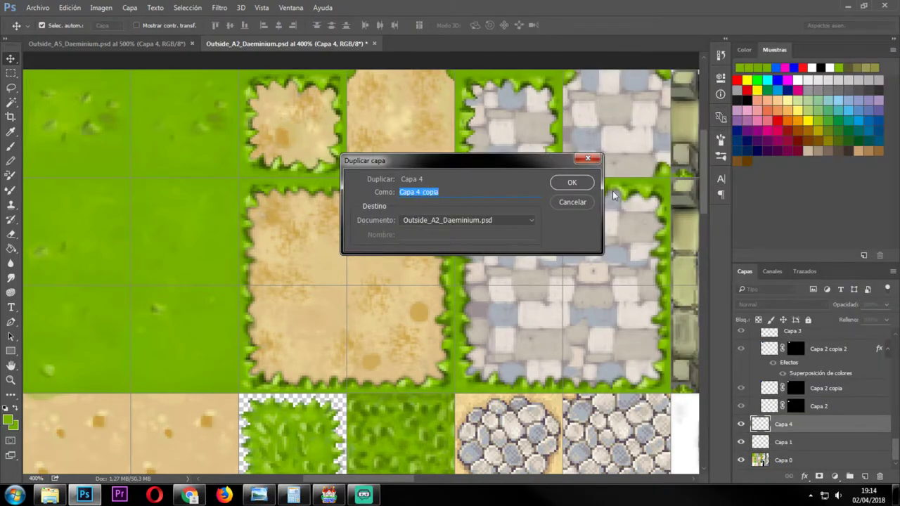
left_click(571, 182)
left_click_drag(161, 313, 179, 322)
key("e")
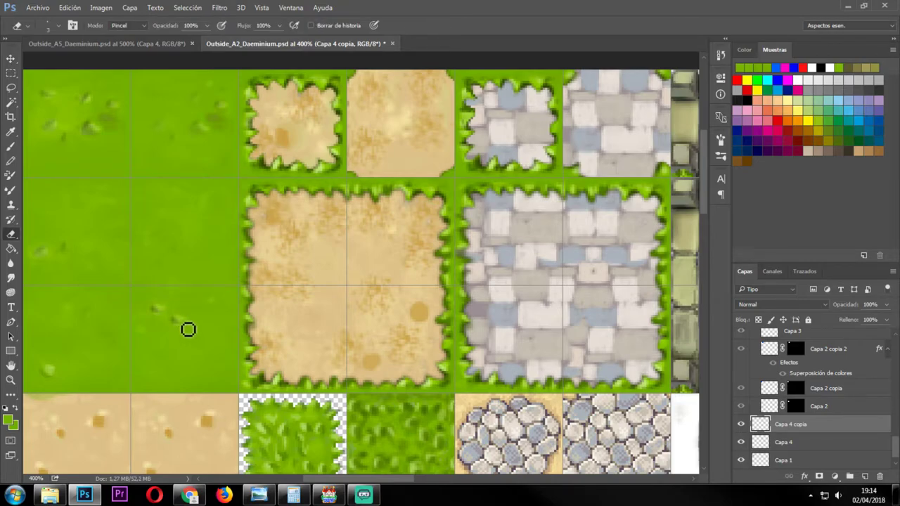
key("v")
Duplicate Capa 4 copia and place the new tuft in the bottom-right corner of the lower-right grass tile.
right_click(790, 425)
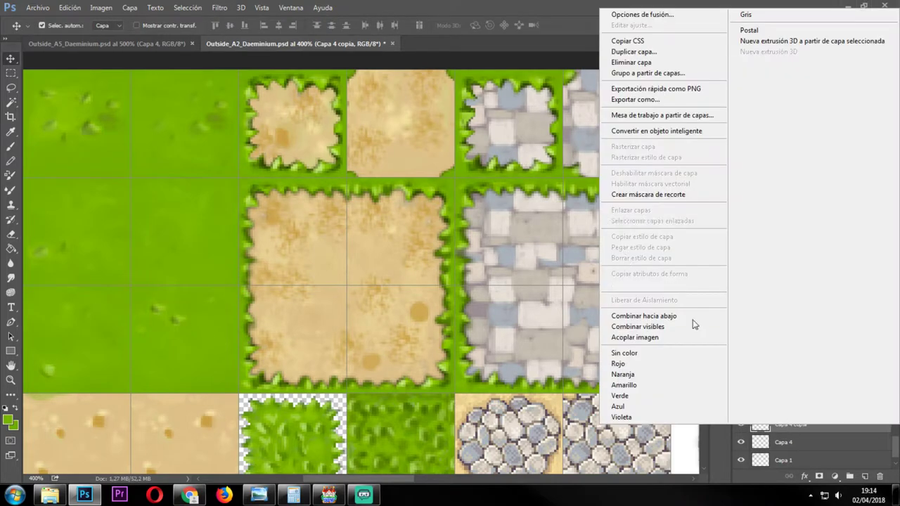
left_click(635, 71)
key("Return")
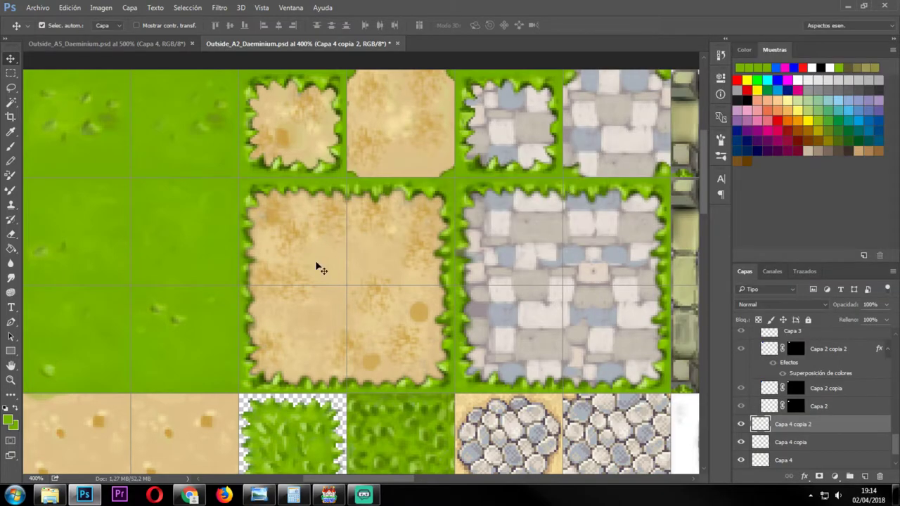
mouse_move(188, 323)
left_mouse_down()
mouse_move(217, 368)
mouse_move(213, 376)
left_mouse_up()
key("e")
key("v")
Duplicate the tuft layer twice, placing one copy at the lower-right tile's bottom left and the other at the upper-right tile's bottom left.
right_click(793, 424)
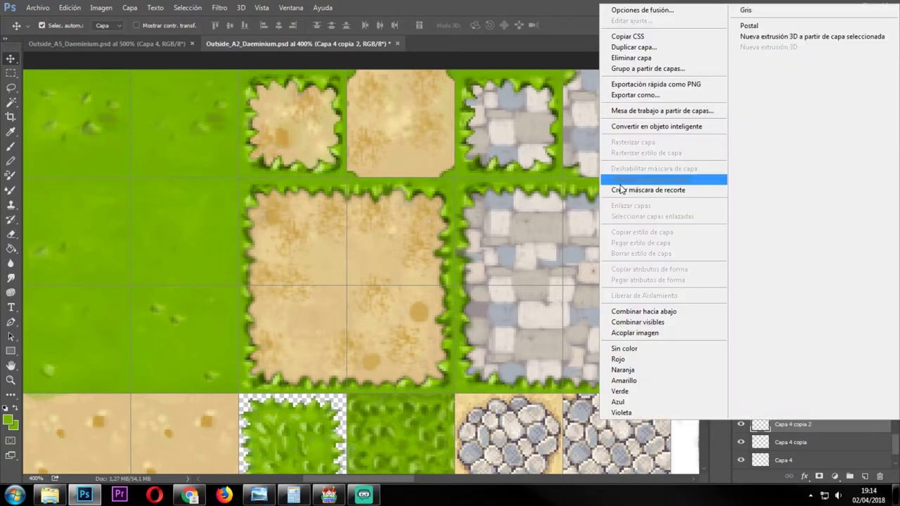
left_click(640, 52)
key("Return")
left_click_drag(209, 380, 169, 374)
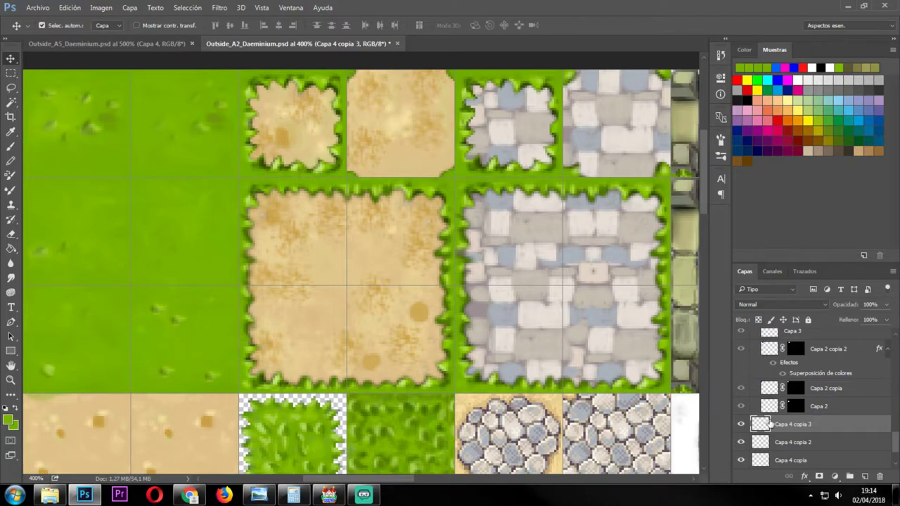
right_click(797, 424)
left_click(536, 106)
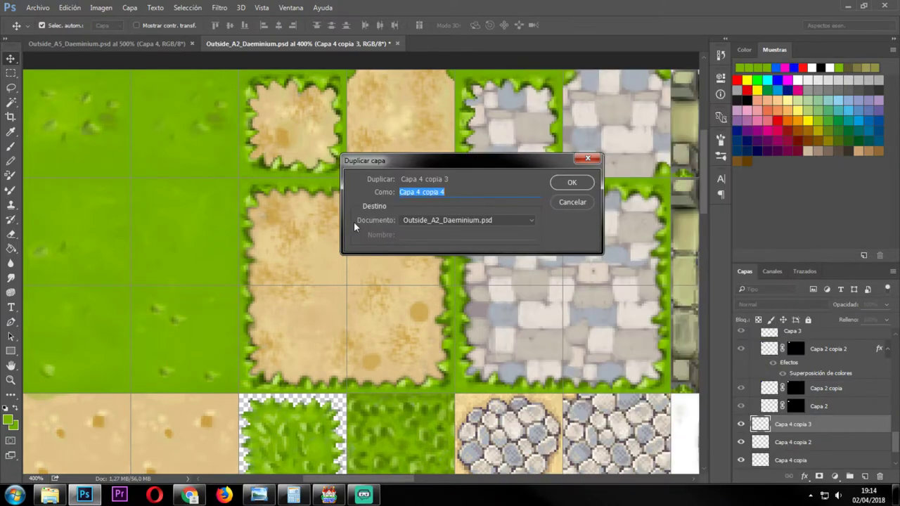
left_click(568, 183)
left_click_drag(174, 369, 147, 270)
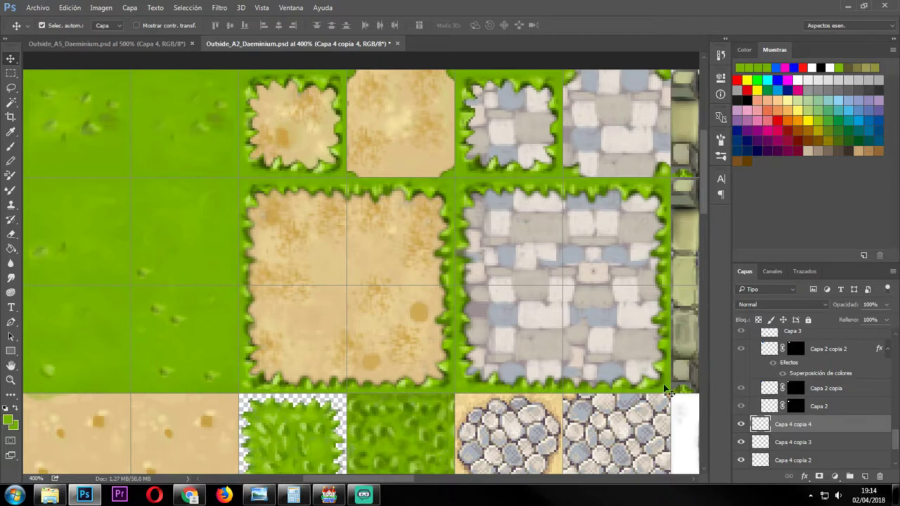
Duplicate the tuft layer twice more, placing the copies along the right edge and in the top-right corner of the upper-right grass tile.
right_click(813, 425)
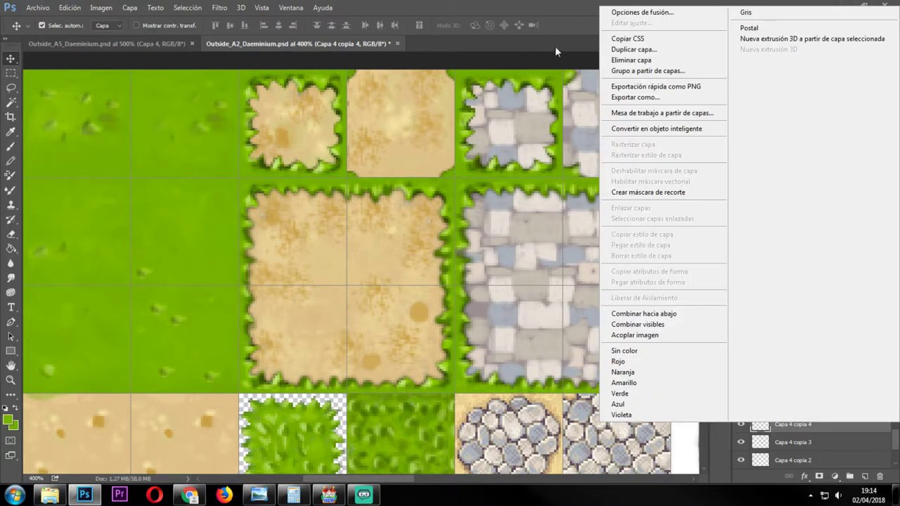
left_click(634, 50)
left_click(576, 186)
left_click_drag(153, 274, 225, 262)
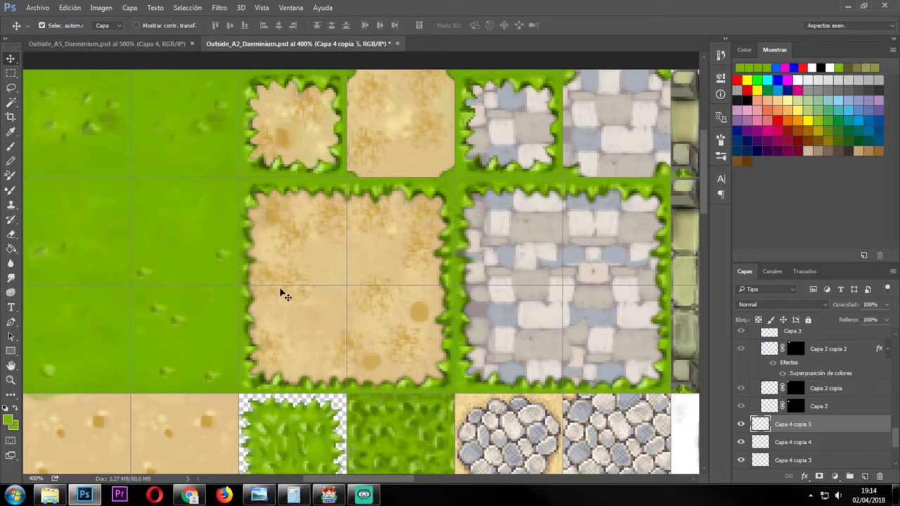
right_click(810, 427)
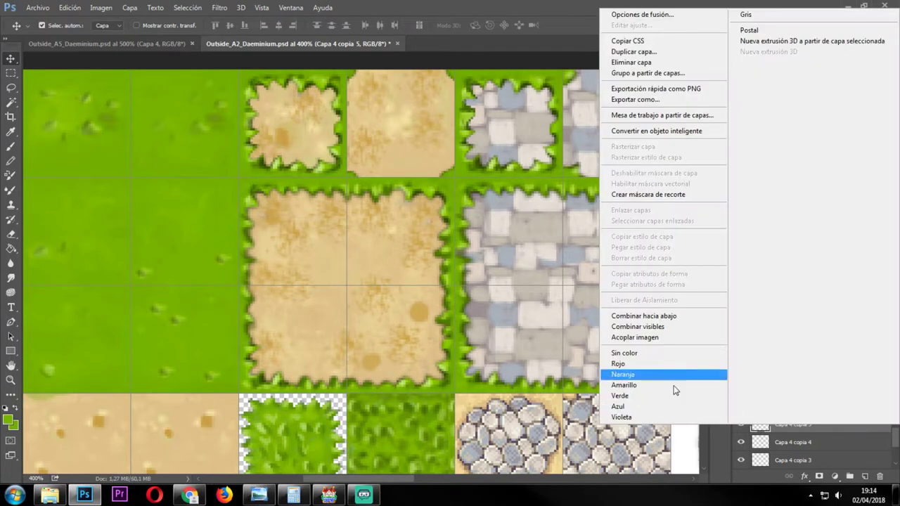
left_click(634, 51)
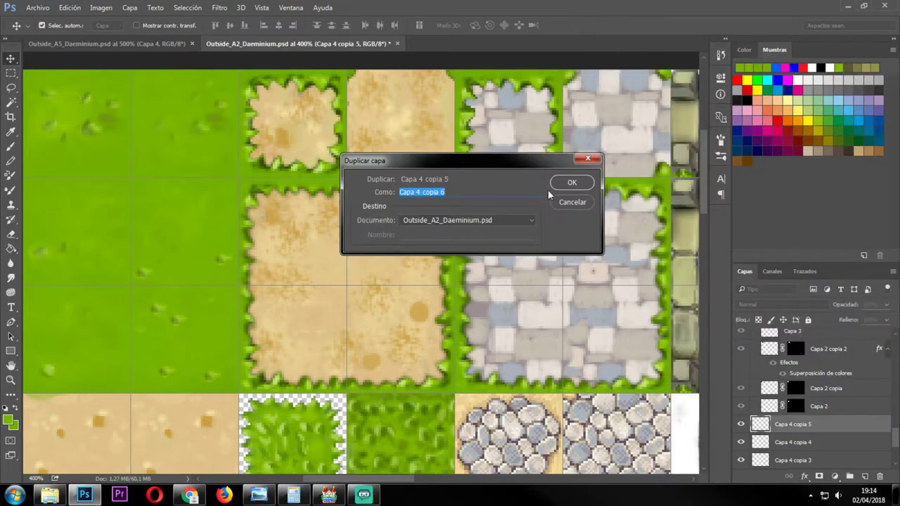
left_click(571, 183)
left_click_drag(213, 253, 213, 211)
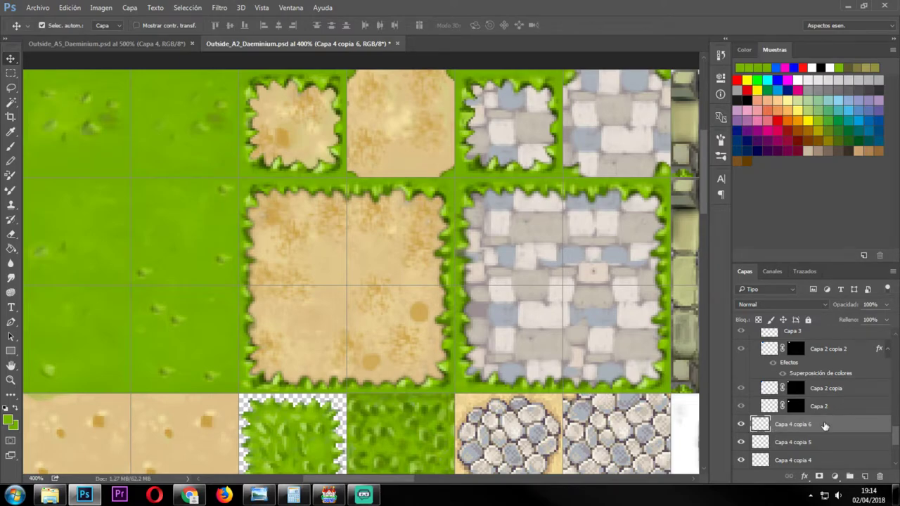
Add two more tuft layer copies to the upper-left grass tile, one near its bottom-right corner and one near its top-right corner.
right_click(826, 427)
left_click(626, 45)
left_click(572, 182)
left_click_drag(225, 194, 98, 263)
right_click(800, 430)
left_click(654, 54)
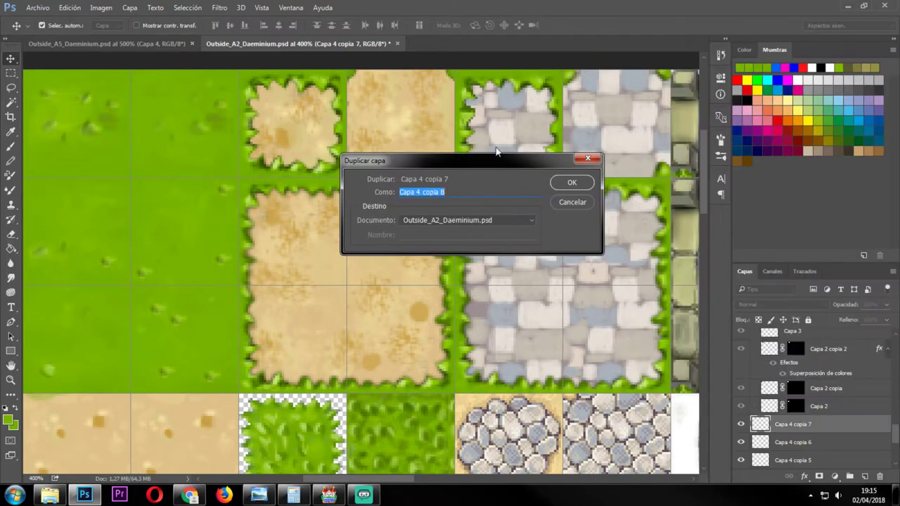
left_click(572, 182)
left_click_drag(110, 262, 123, 203)
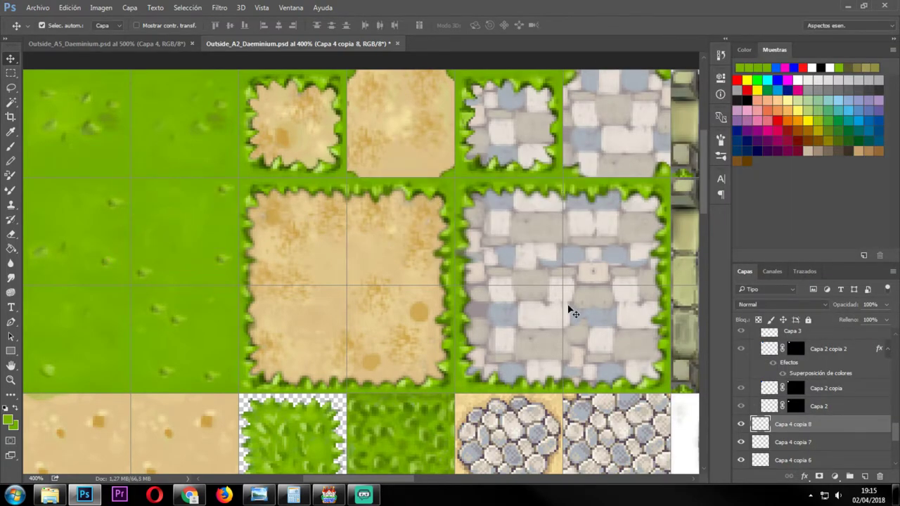
Duplicate the tuft layer twice, placing one copy in the upper-right tile's left part and the other in the lower-left tile's upper right.
right_click(812, 418)
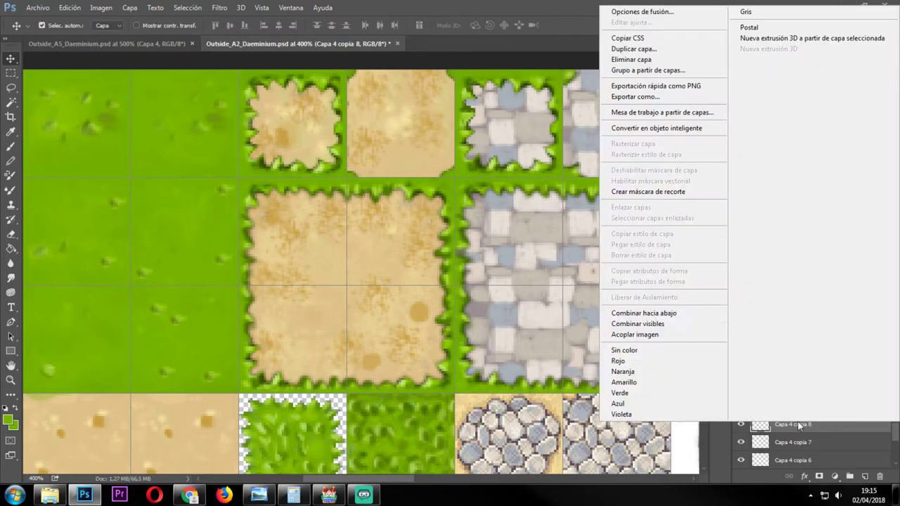
left_click(626, 51)
key("Return")
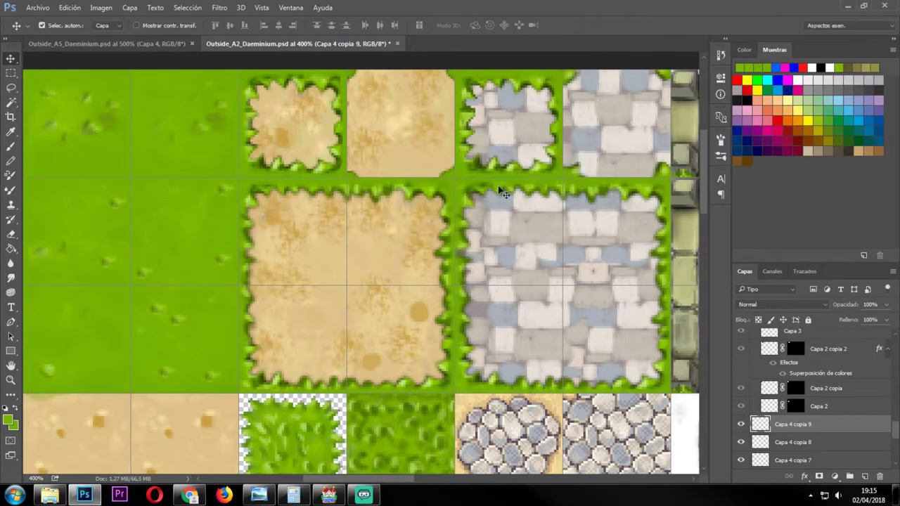
left_click_drag(111, 211, 155, 252)
right_click(843, 424)
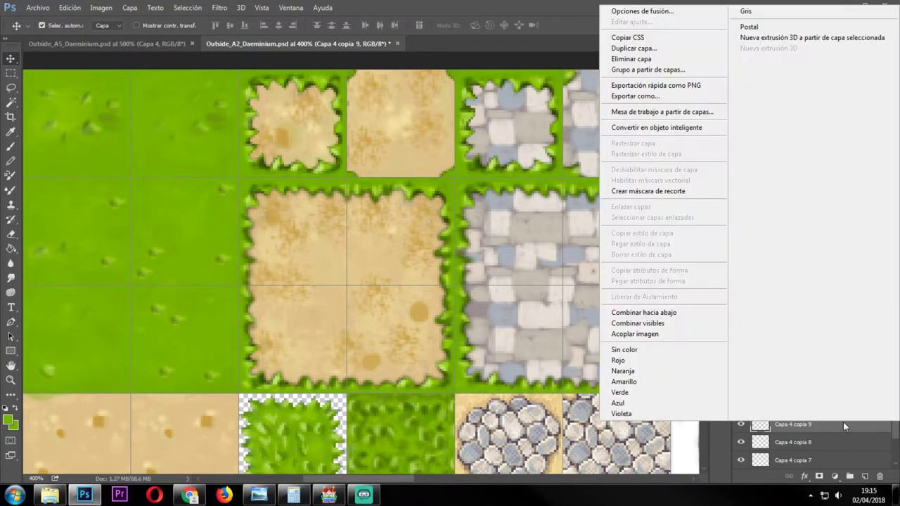
left_click(654, 48)
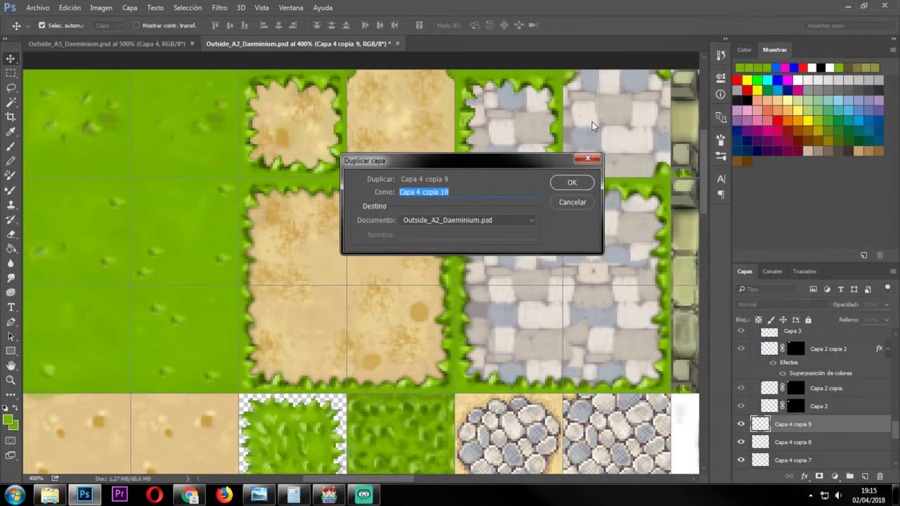
left_click(571, 185)
left_click_drag(156, 254, 112, 310)
Raise the number of grid subdivisions in the guides, grid and slices preferences to get a denser grid.
left_click(69, 8)
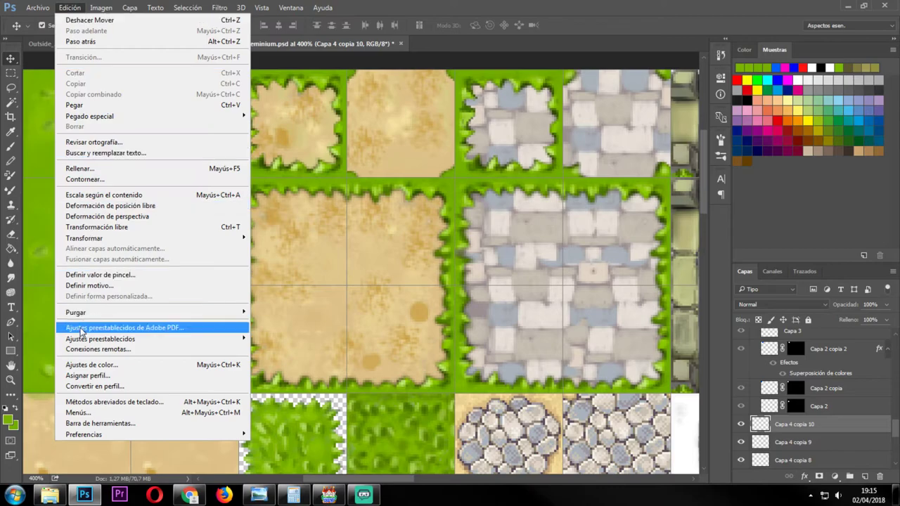
mouse_move(95, 435)
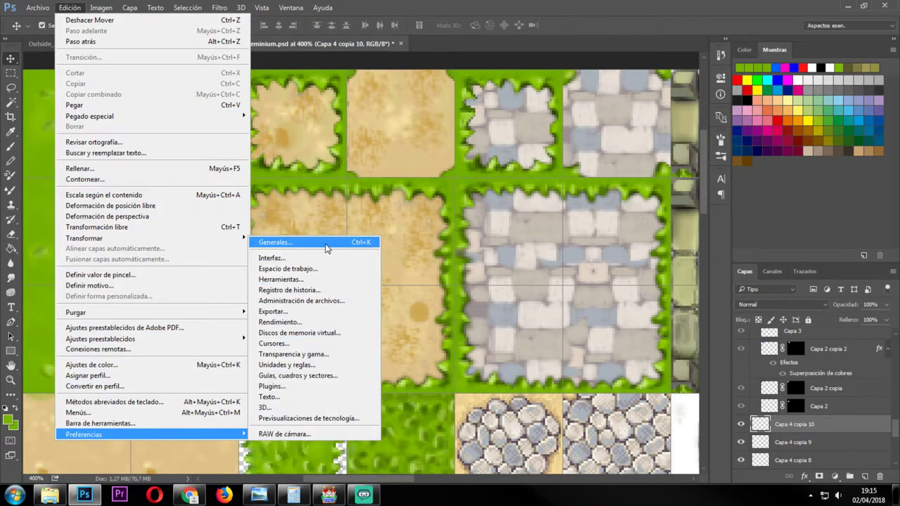
left_click(296, 376)
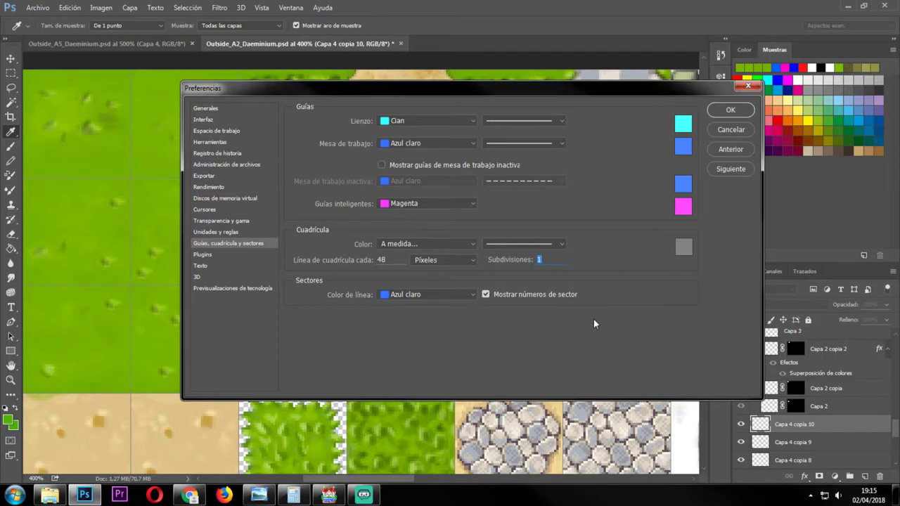
key("Return")
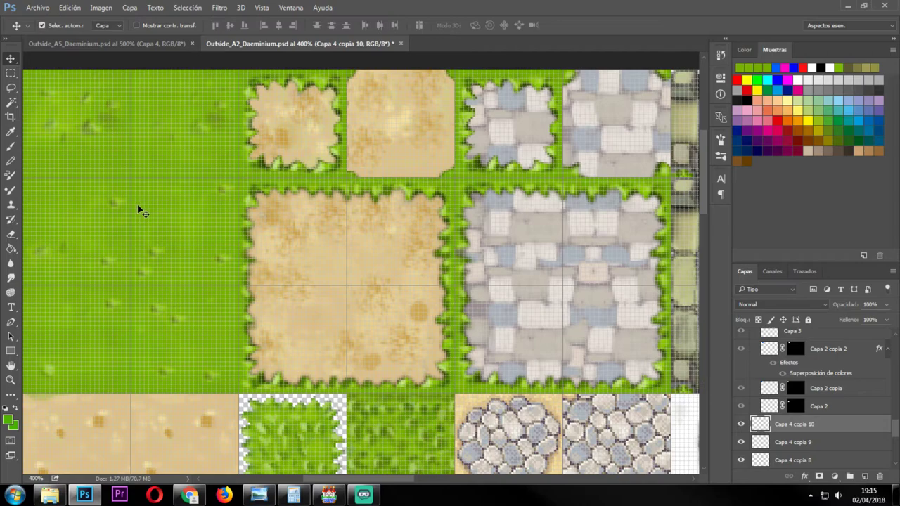
Set the number of grid subdivisions to 2 in the guides, grid and slices preferences.
left_click(70, 8)
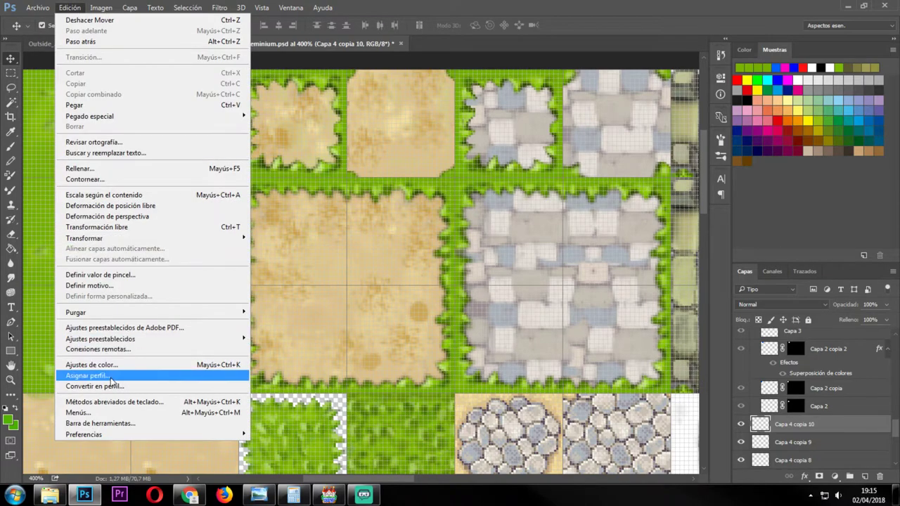
mouse_move(116, 435)
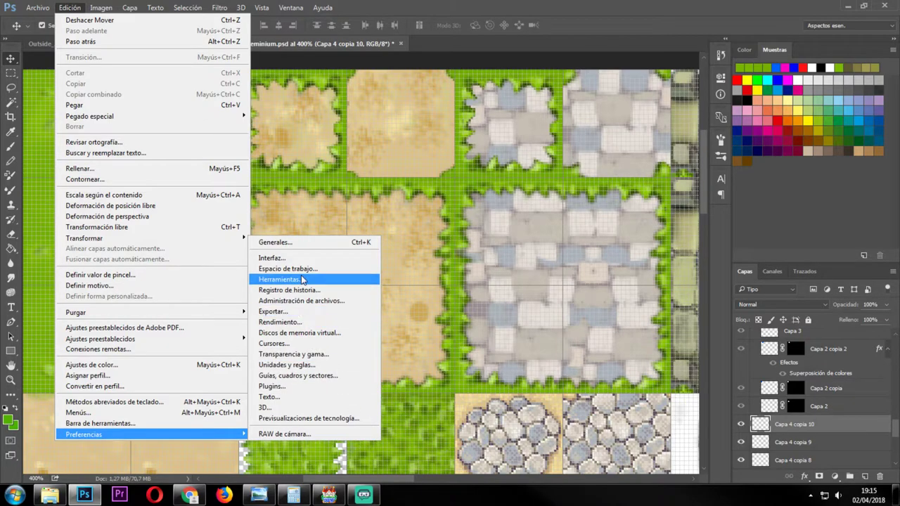
left_click(297, 386)
double_click(540, 259)
type("2")
left_click(722, 115)
key("v")
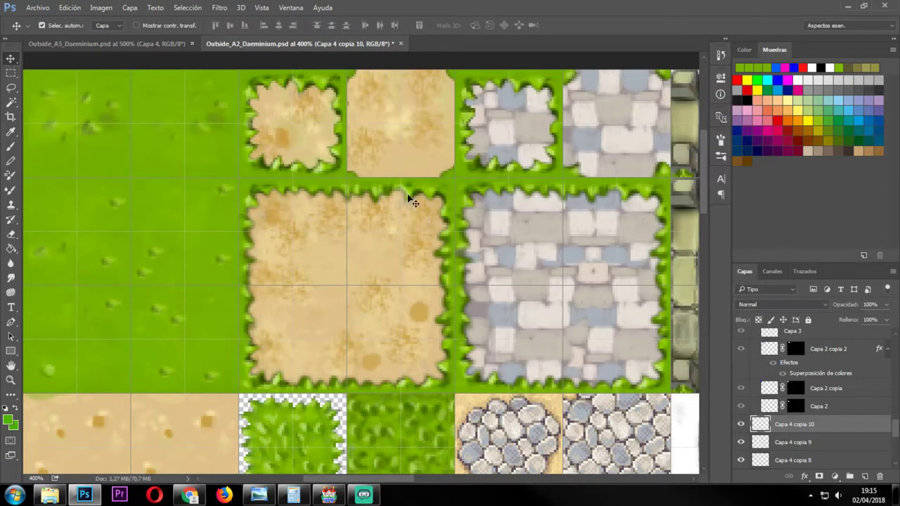
Nudge the tufts in the left part of the upper-right grass tile and near the lower-right tile's middle, keeping them clear of the subdivision lines.
left_click(153, 262)
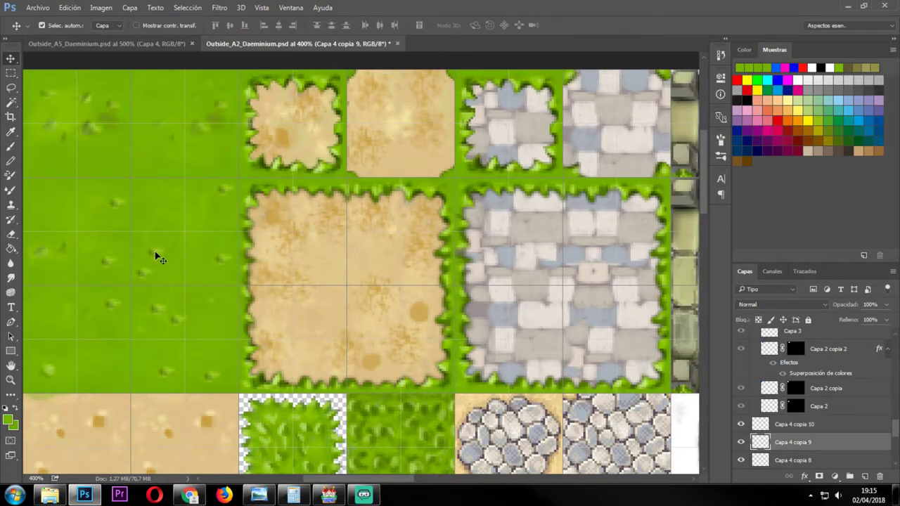
left_click(178, 323)
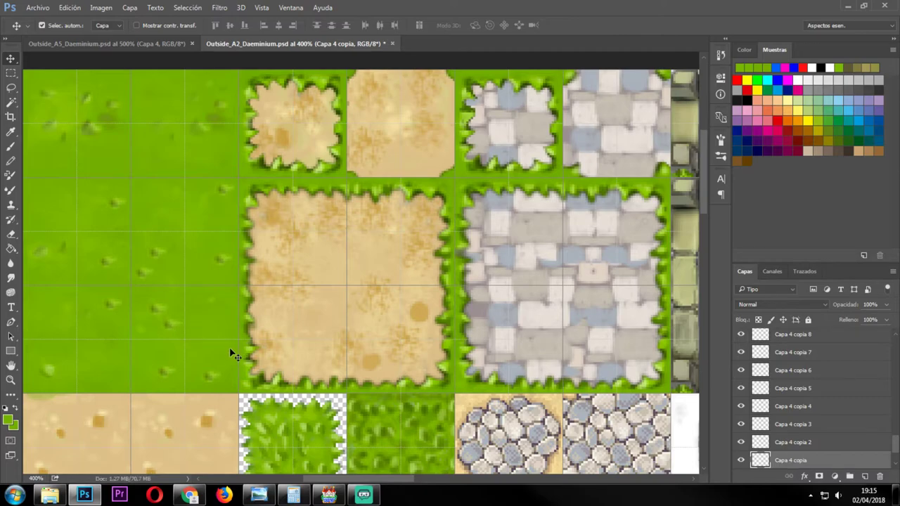
left_click(162, 319)
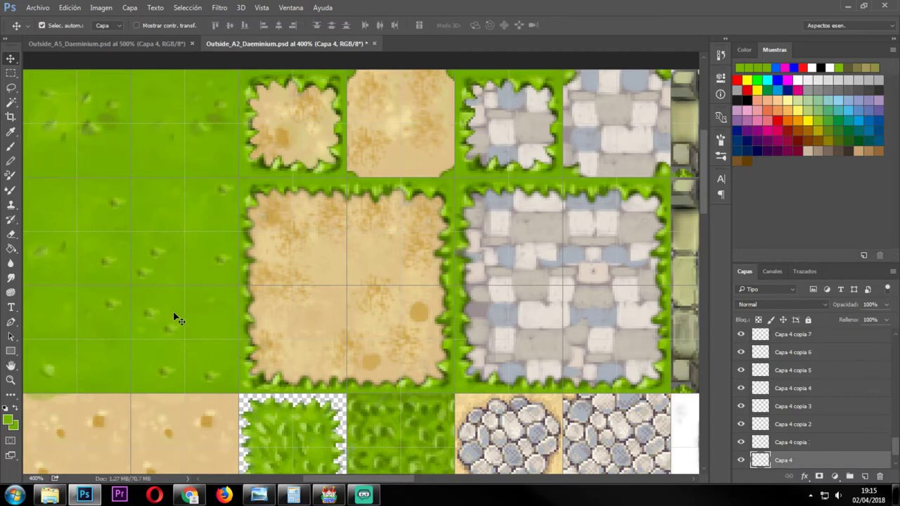
left_click(176, 338)
Move the tufts near the right edges of the upper-right and lower-right grass tiles inward, away from the tile borders.
left_click_drag(210, 377, 224, 364)
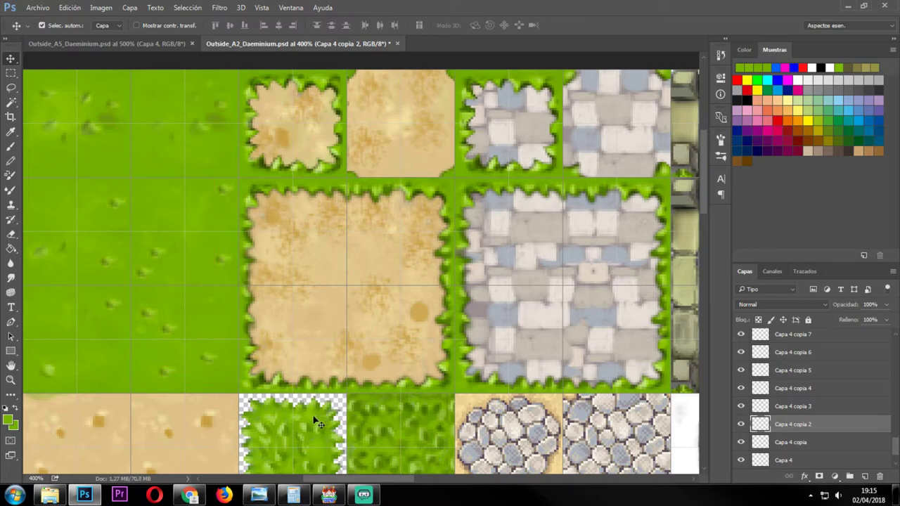
left_click(222, 267)
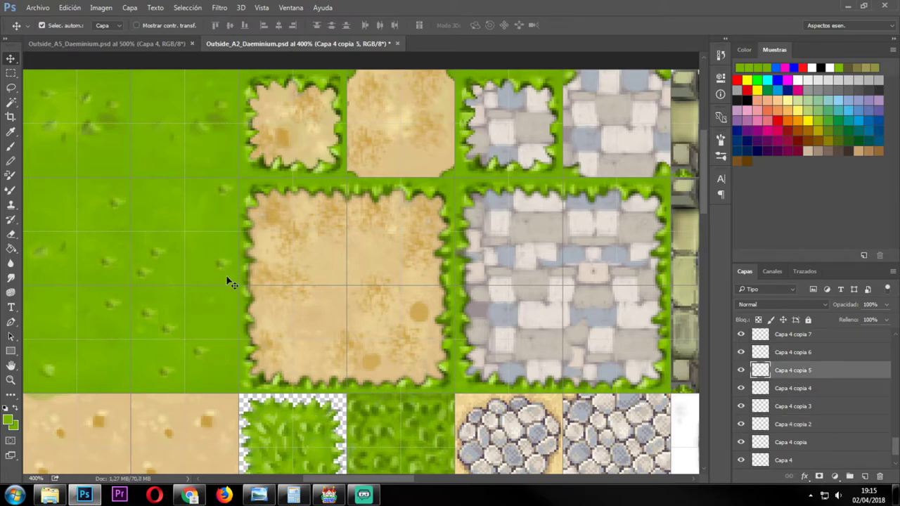
left_click_drag(223, 194, 215, 209)
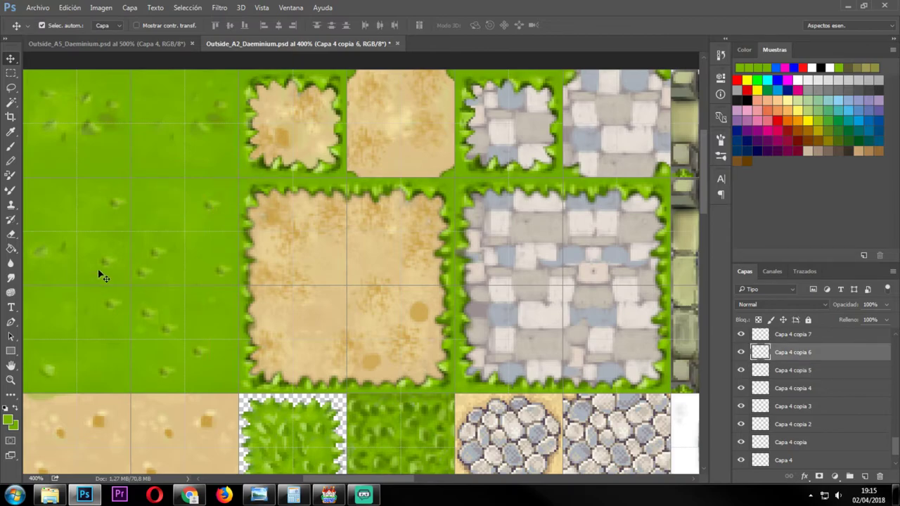
key("ctrl+j")
key("ctrl+j")
key("ctrl+j")
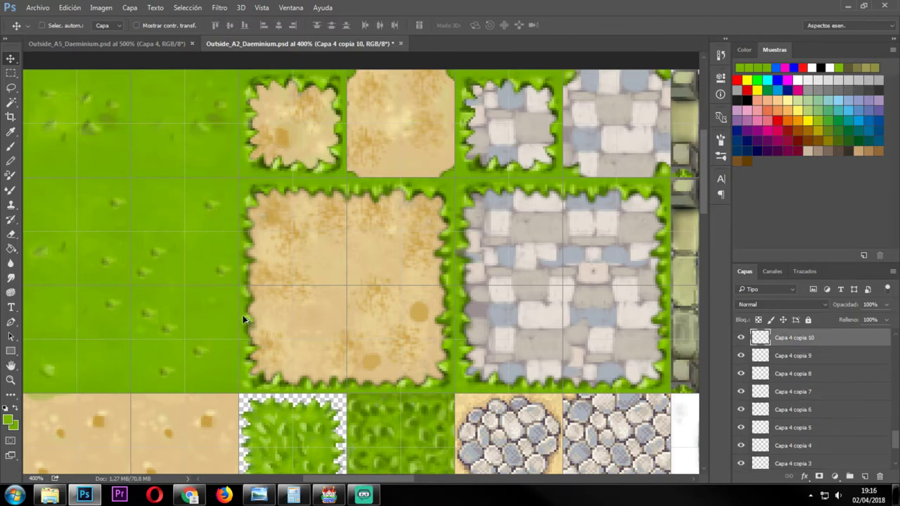
Export the tileset for web as a transparent PNG-24, overwriting Outside_A2_Daeminium.png in the tilesets folder.
key("ctrl+alt+shift+s")
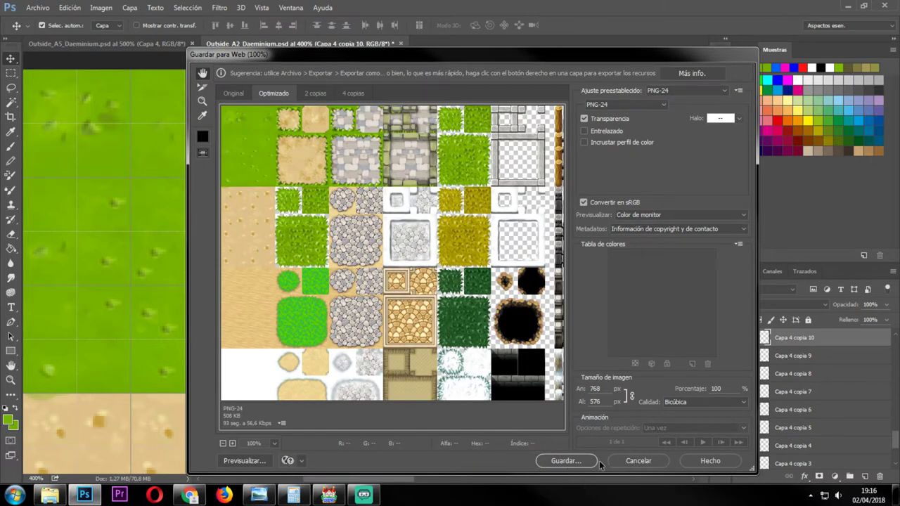
left_click(594, 461)
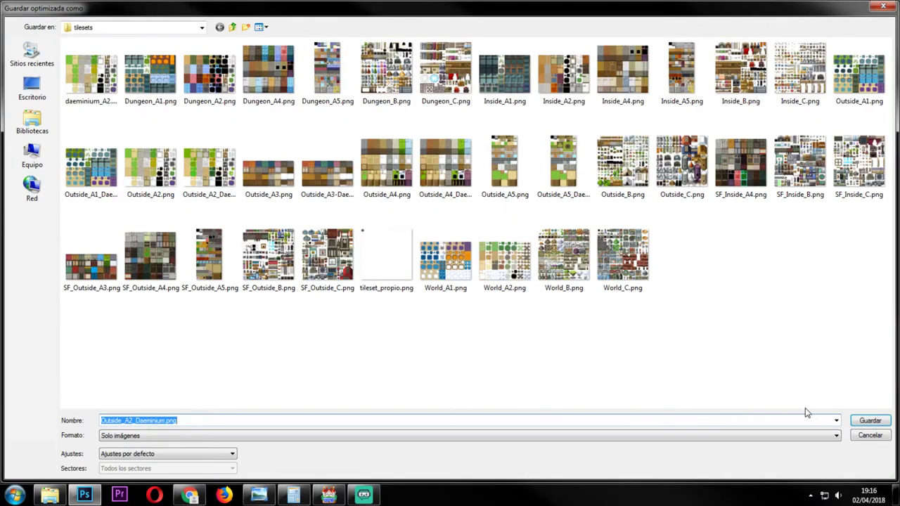
left_click(869, 420)
left_click(546, 258)
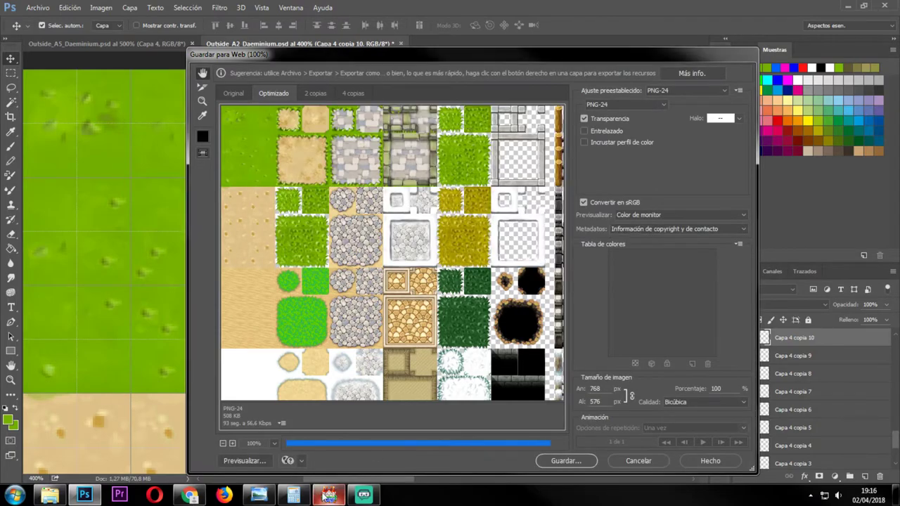
Switch to RPG Maker MV and reload Outside_A2_Daeminium as the A2 ground image of the Exterior tileset.
left_click(330, 495)
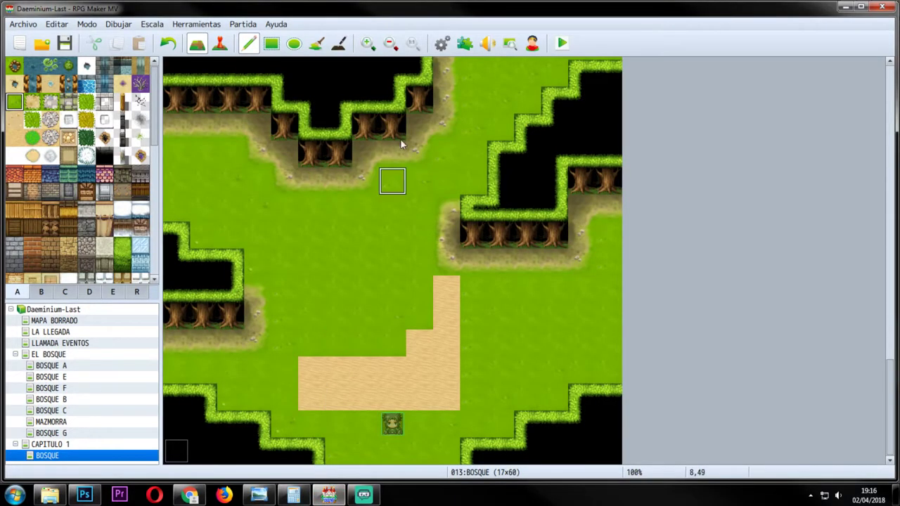
key("F9")
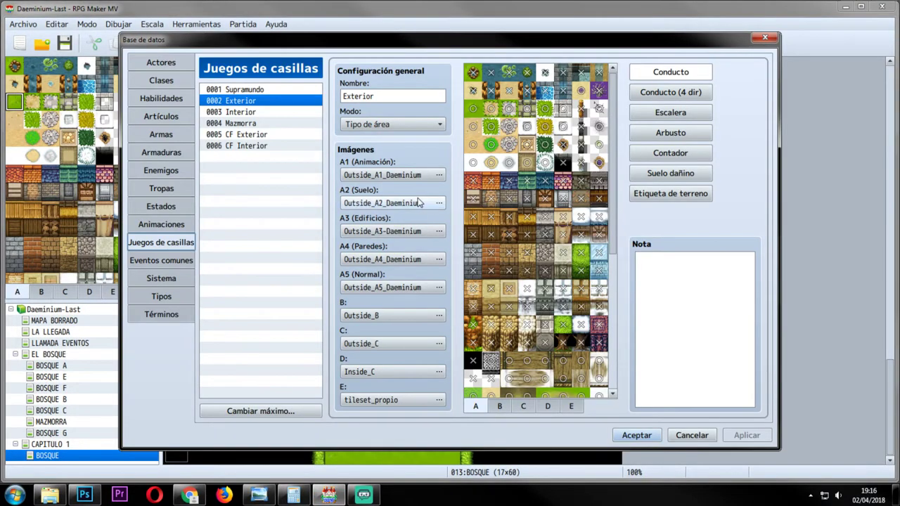
left_click(394, 203)
left_click(568, 363)
left_click(747, 436)
left_click(637, 435)
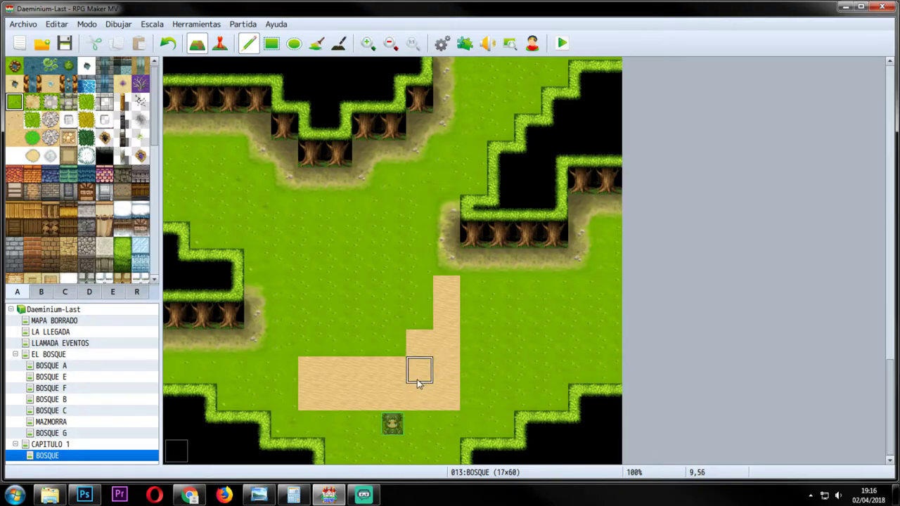
Paint plain grass over the whole sand patch above the player's start position on the BOSQUE map.
mouse_move(434, 319)
left_mouse_down()
mouse_move(440, 341)
mouse_move(342, 372)
mouse_move(408, 373)
mouse_move(440, 402)
mouse_move(297, 408)
left_mouse_up()
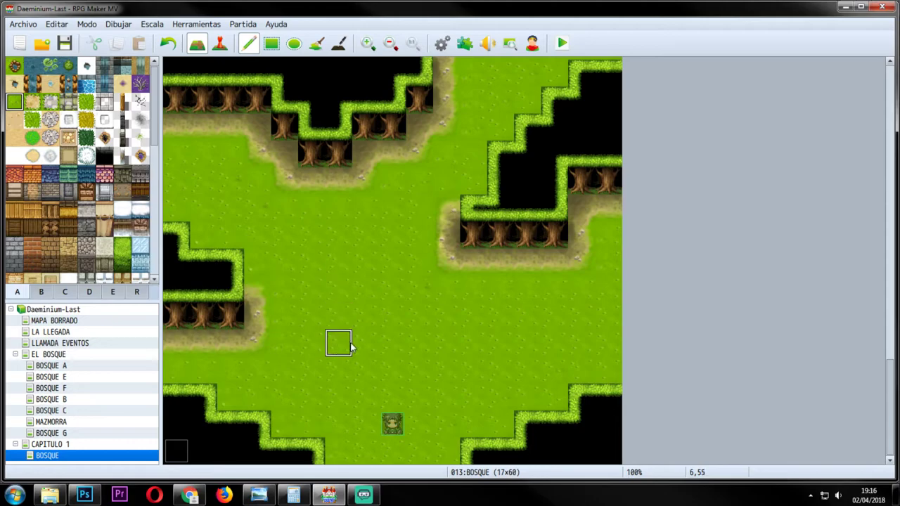
left_click(32, 119)
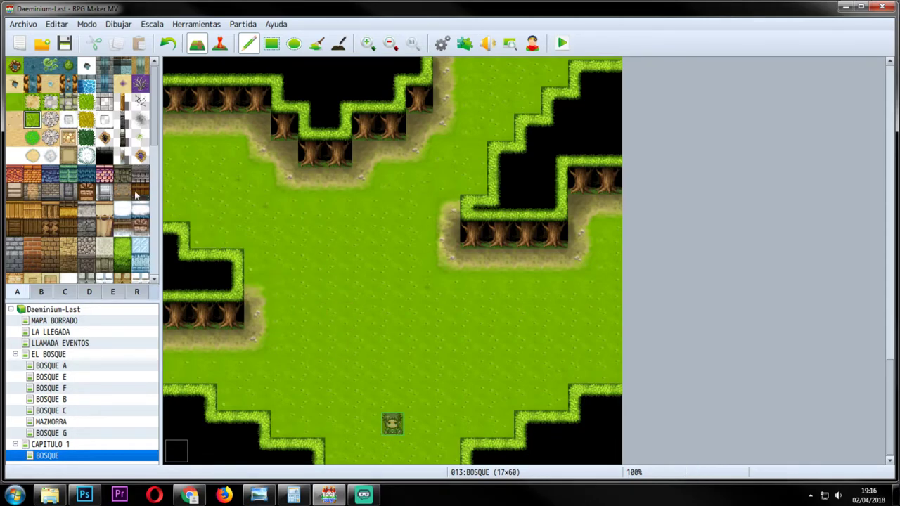
left_click(338, 317)
key("ctrl+z")
Paint a winding grass-edged dirt path across the clearing to the map's right edge, plus a separate two-tile dirt patch below it.
left_click(32, 102)
mouse_move(355, 304)
left_mouse_down()
mouse_move(388, 336)
mouse_move(444, 333)
mouse_move(445, 324)
mouse_move(421, 320)
mouse_move(491, 333)
mouse_move(544, 317)
mouse_move(609, 323)
left_mouse_up()
left_click(609, 304)
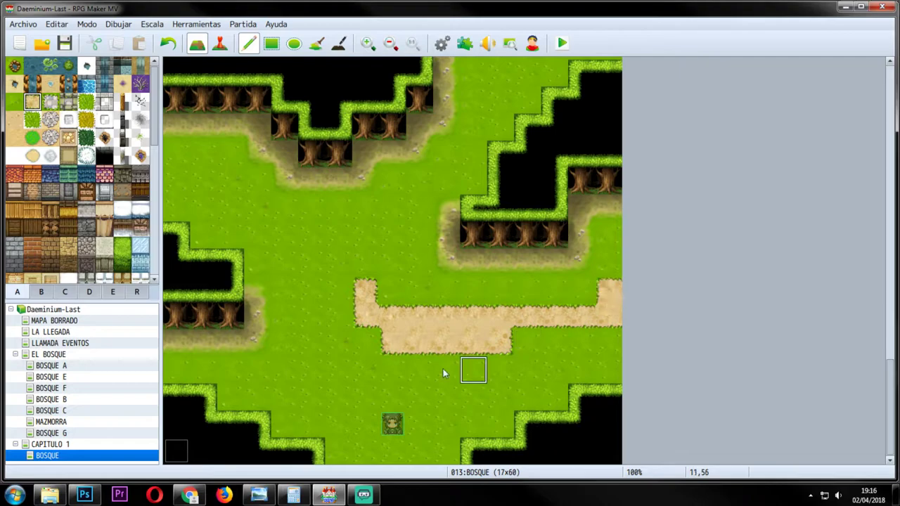
left_click_drag(311, 370, 336, 374)
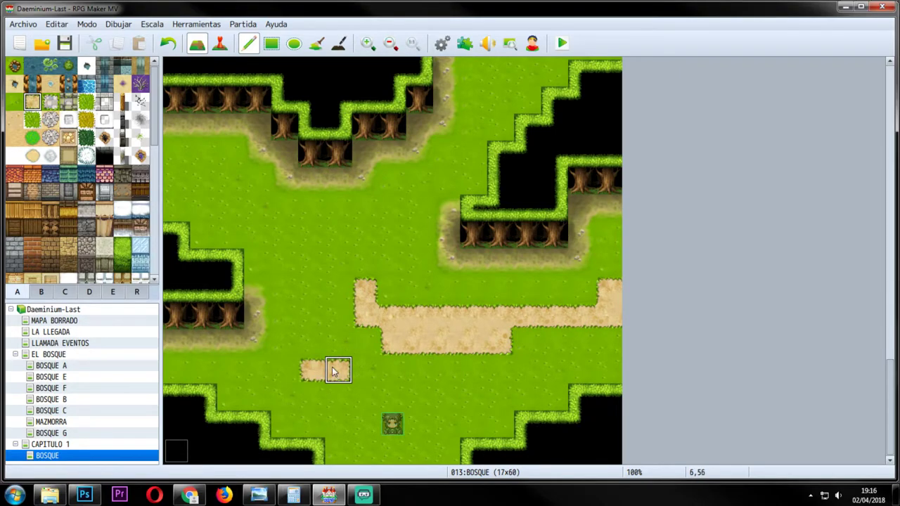
mouse_move(286, 235)
left_mouse_down()
mouse_move(311, 236)
mouse_move(328, 257)
mouse_move(362, 262)
left_mouse_up()
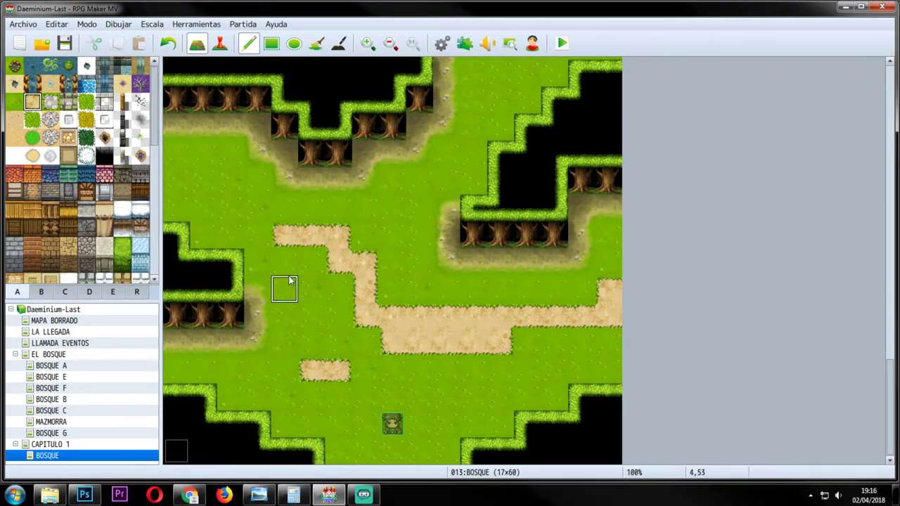
Paint an irregular patch of tall green grass in the upper-left part of the clearing.
left_click(85, 104)
mouse_move(231, 181)
left_mouse_down()
mouse_move(201, 181)
mouse_move(181, 164)
left_mouse_up()
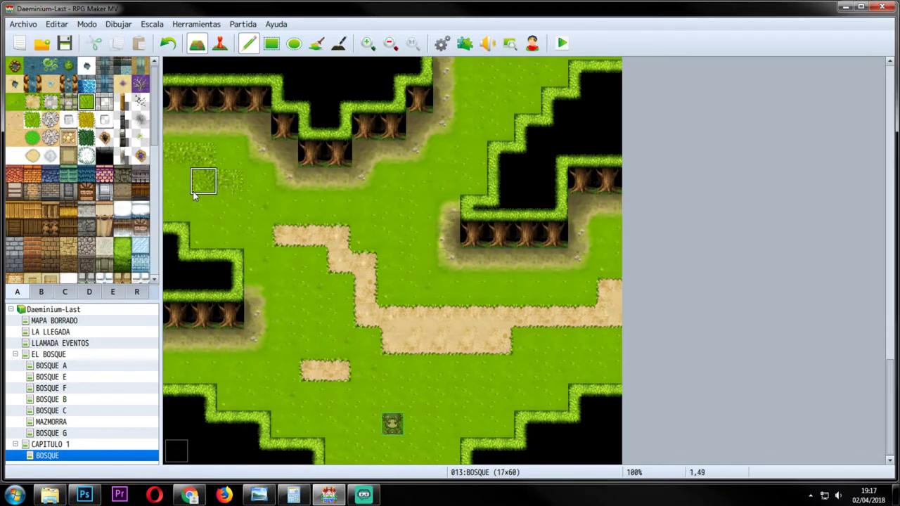
left_click_drag(248, 199, 251, 176)
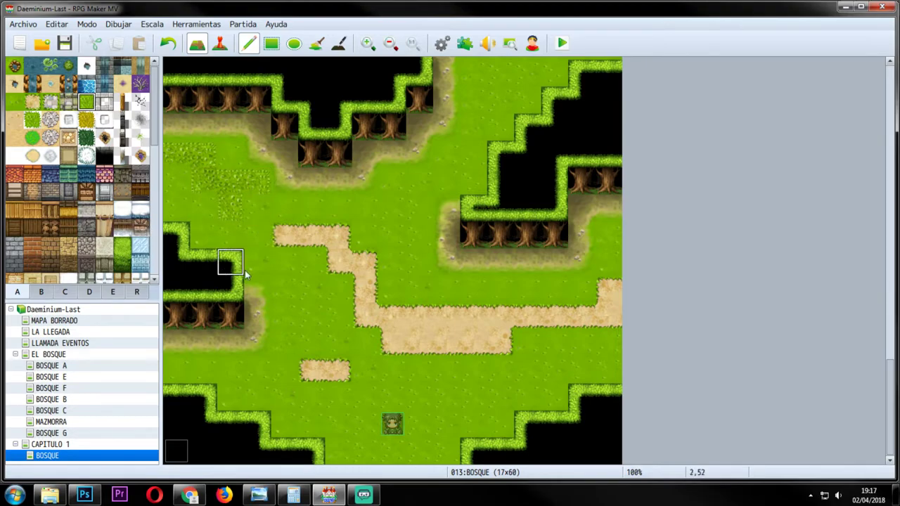
Try painting yellow grass over the tall green grass patch, and undo it.
left_click(87, 119)
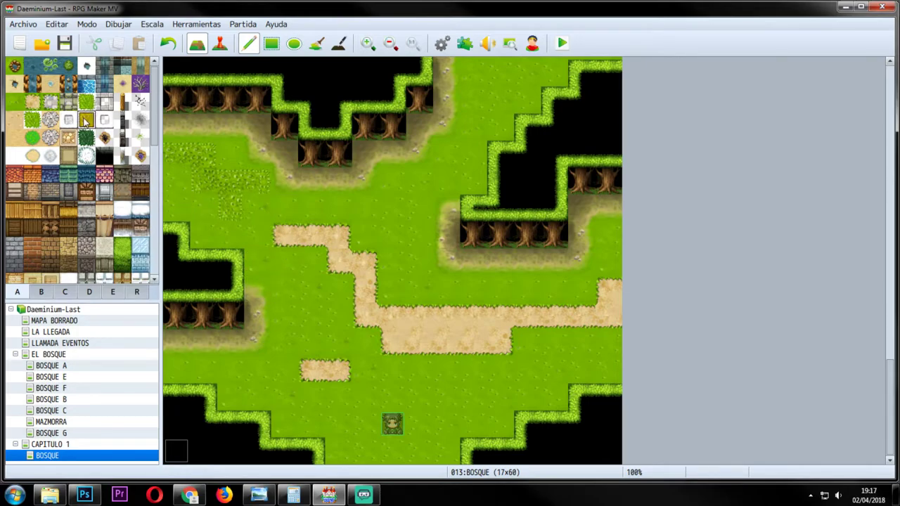
mouse_move(227, 161)
left_mouse_down()
mouse_move(173, 153)
mouse_move(180, 185)
mouse_move(213, 185)
left_mouse_up()
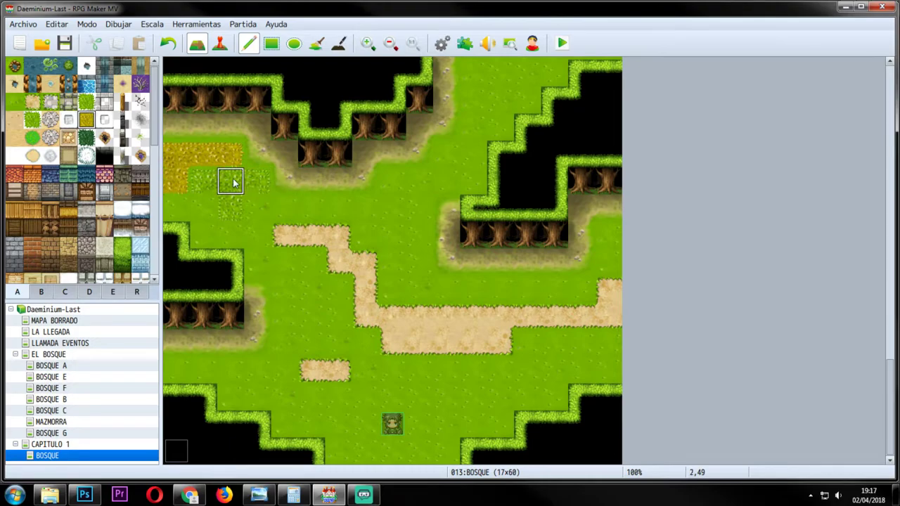
key("ctrl+z")
key("ctrl+z")
key("ctrl+z")
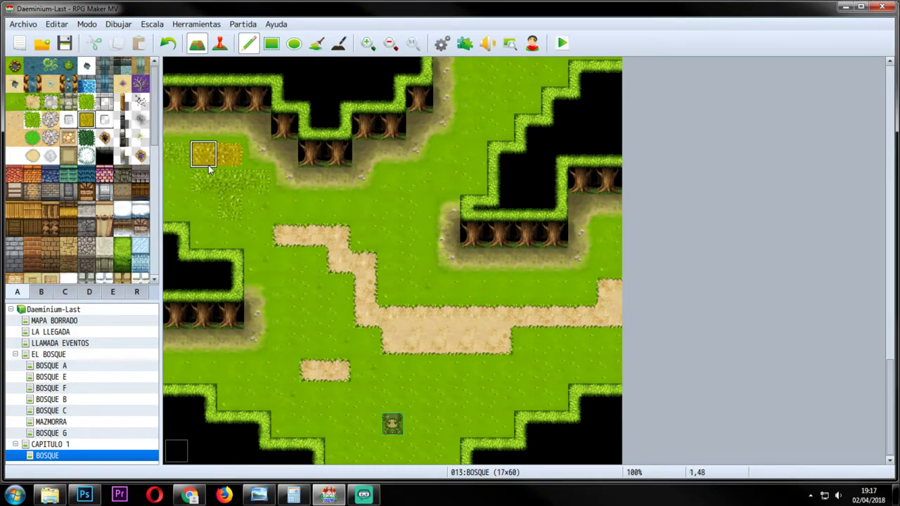
Try placing a small ground decoration from tile set B beside the tall grass patch.
scroll(89, 173, "down", 5)
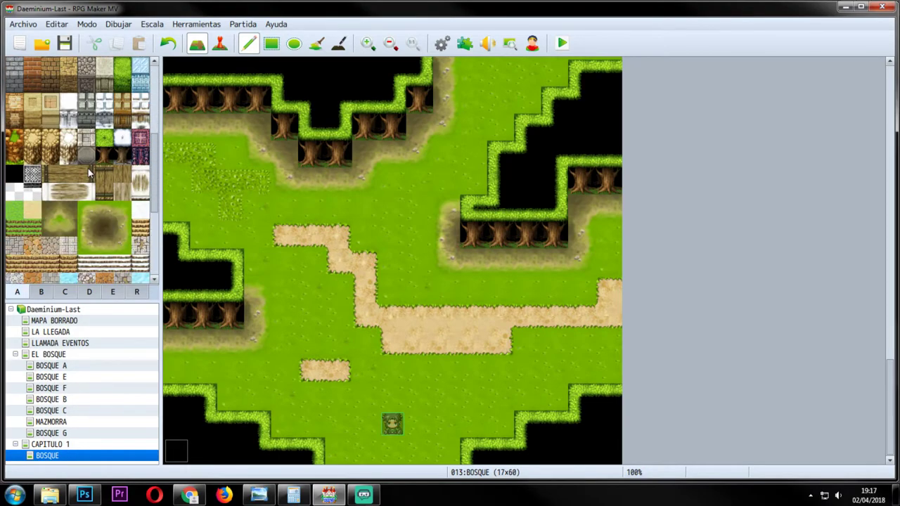
left_click(41, 292)
scroll(76, 237, "down", 2)
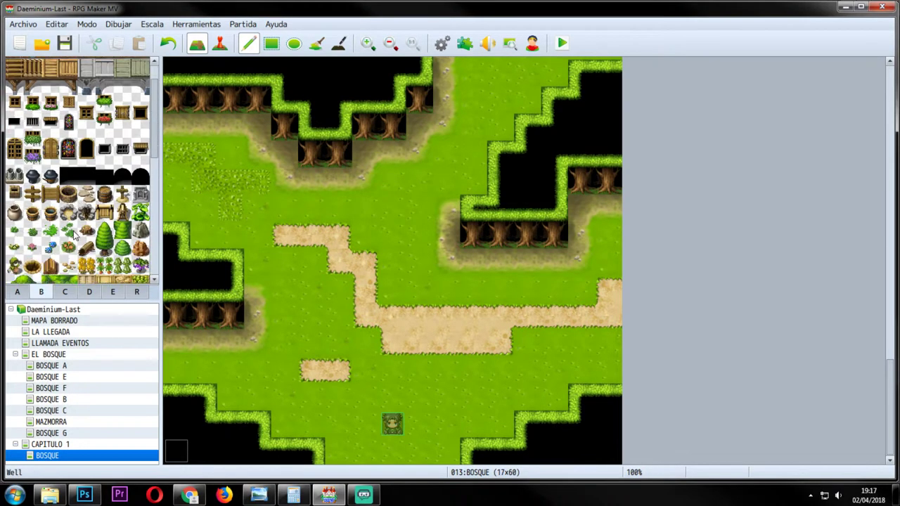
scroll(75, 236, "down", 1)
left_click(73, 232)
left_click(242, 156)
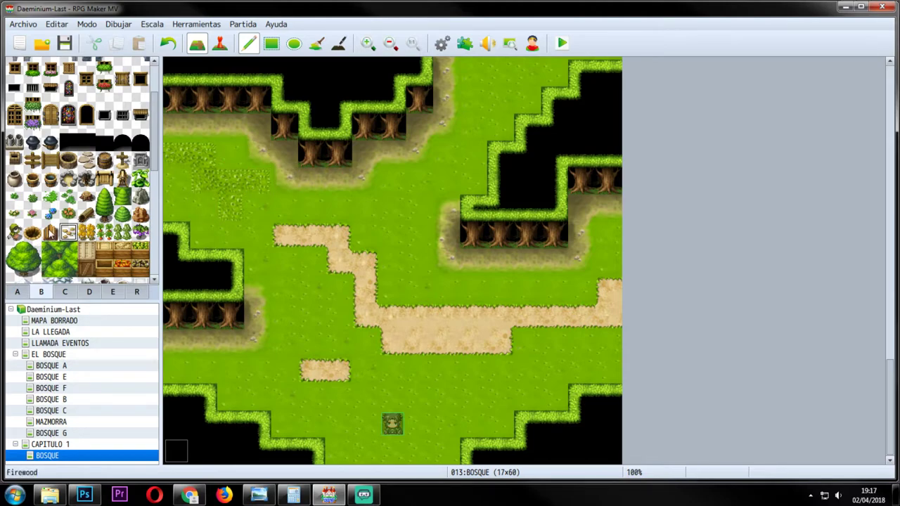
Try placing a small orange decoration from tile set B on the dirt edge above the tall grass patch, and undo it.
scroll(76, 203, "down", 5)
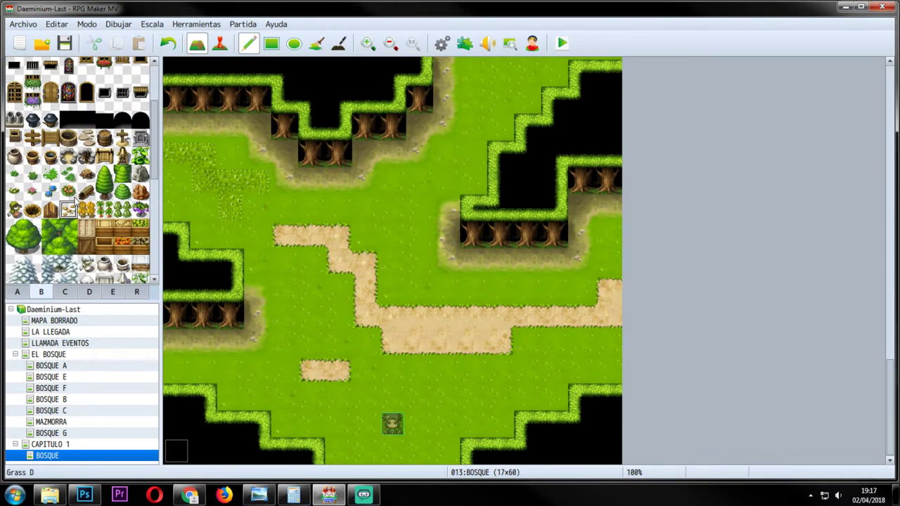
scroll(76, 203, "down", 2)
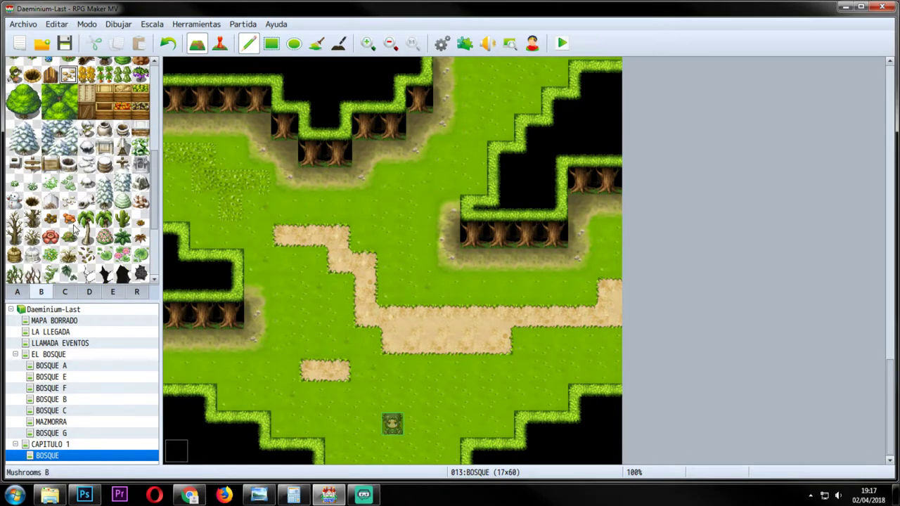
scroll(83, 223, "down", 5)
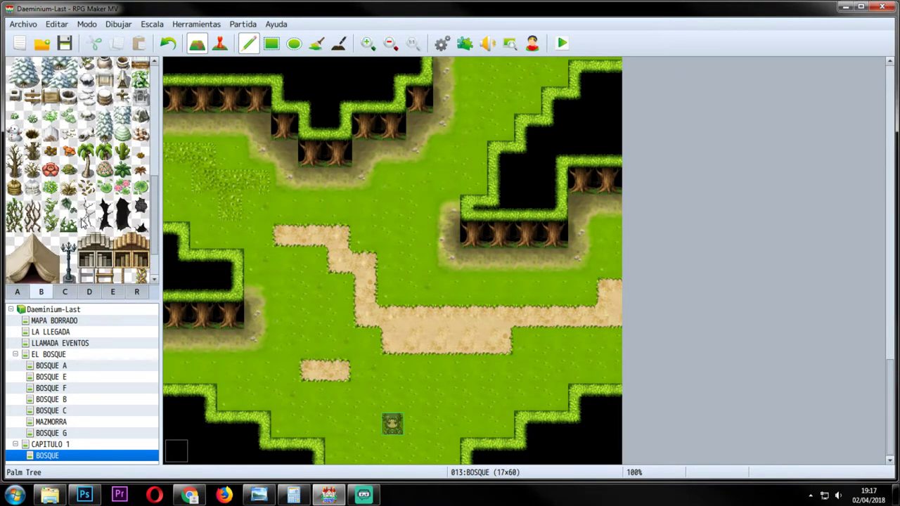
scroll(83, 224, "up", 4)
left_click(68, 196)
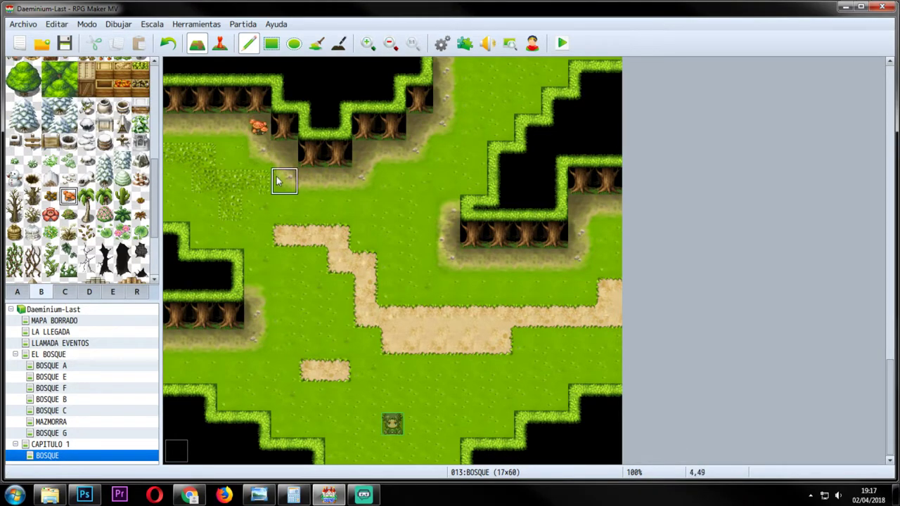
Look through tile sets B, C and D for small decorations that suit the grass ground.
scroll(64, 184, "up", 1)
scroll(63, 184, "up", 4)
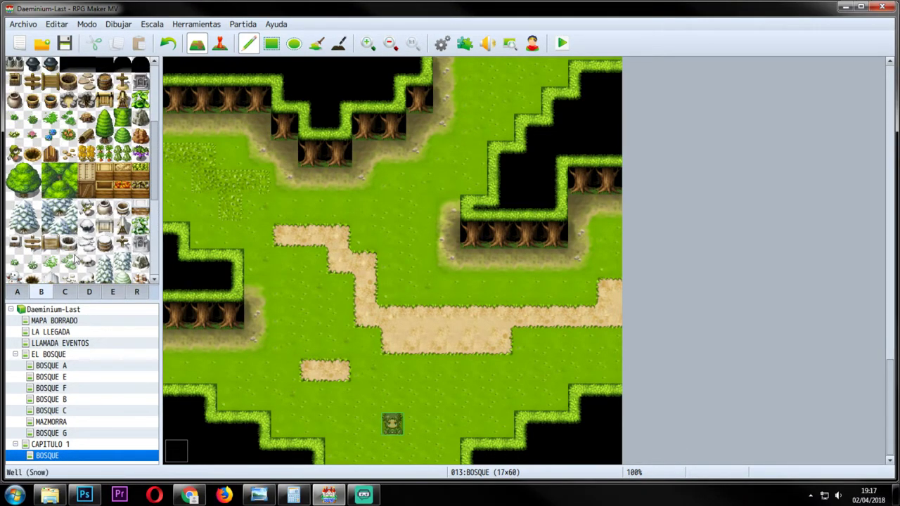
scroll(73, 270, "up", 1)
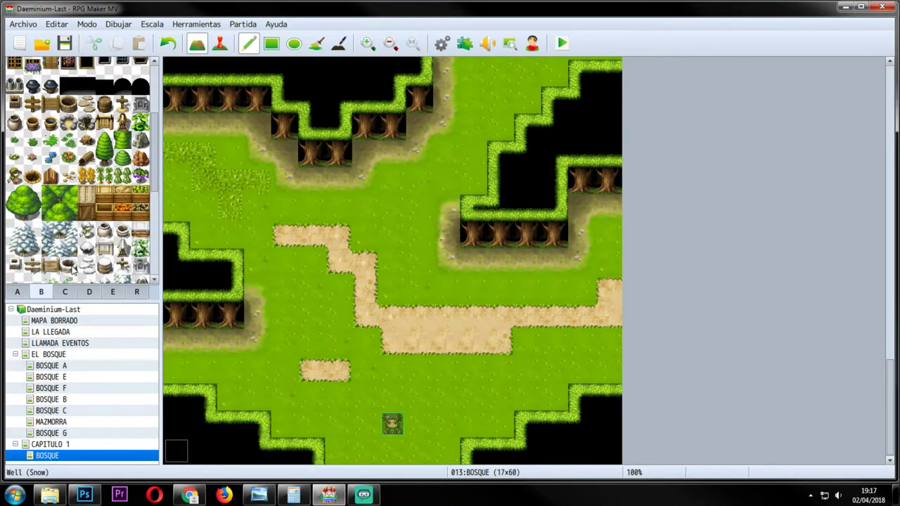
scroll(40, 220, "up", 2)
scroll(118, 218, "up", 4)
scroll(117, 220, "down", 4)
scroll(116, 220, "down", 7)
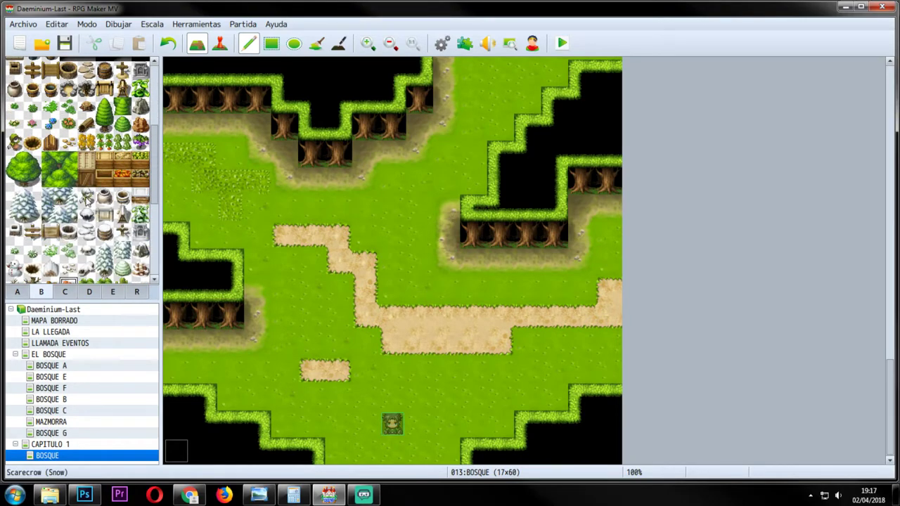
scroll(116, 220, "down", 3)
left_click(64, 291)
scroll(79, 271, "down", 12)
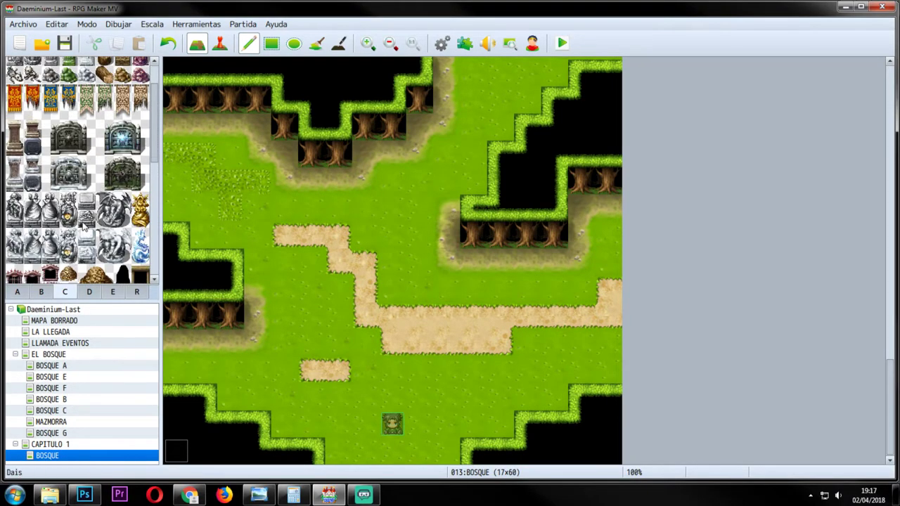
left_click(89, 292)
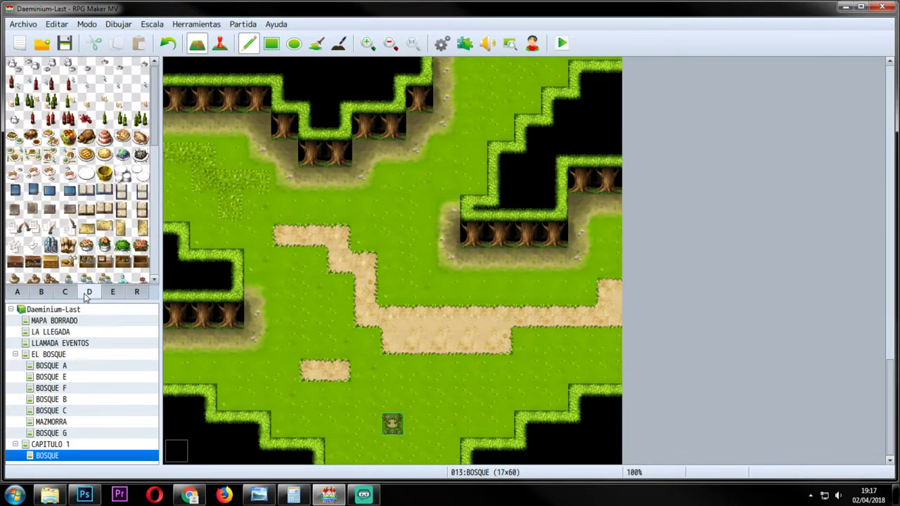
scroll(84, 232, "down", 6)
scroll(84, 233, "down", 5)
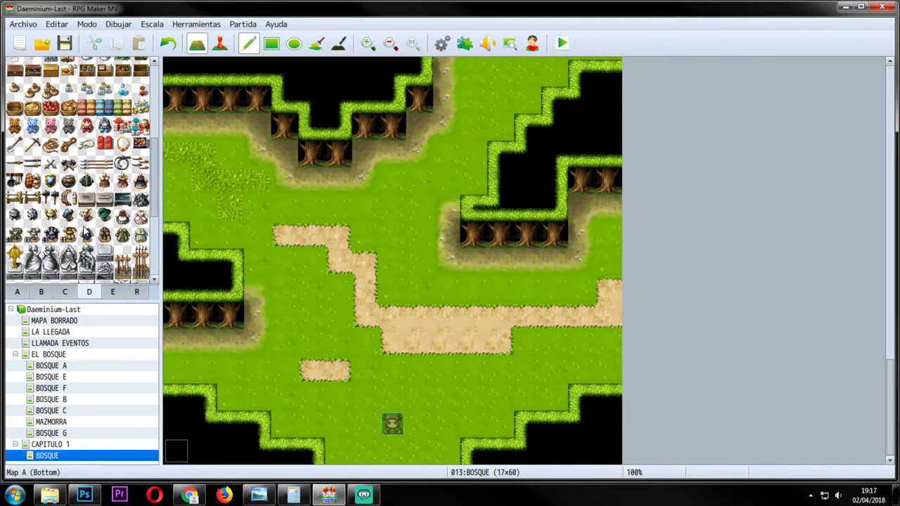
left_click(41, 292)
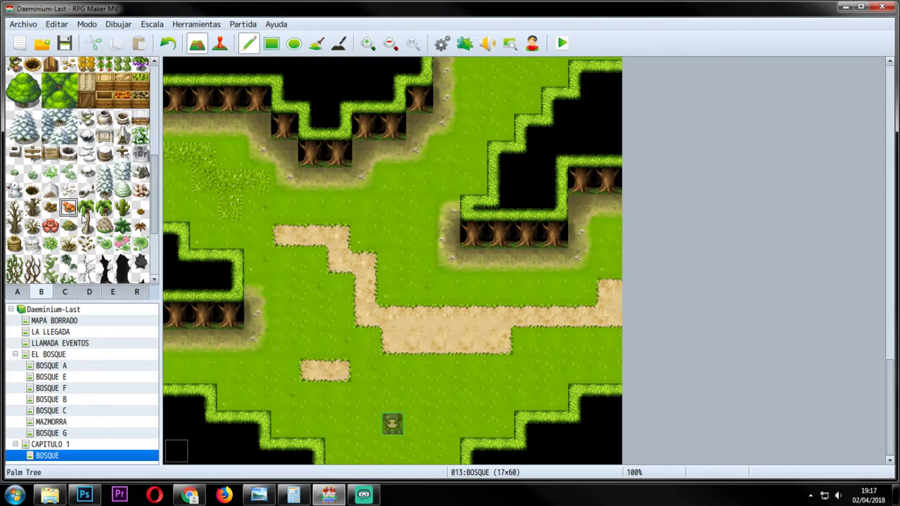
scroll(84, 211, "down", 2)
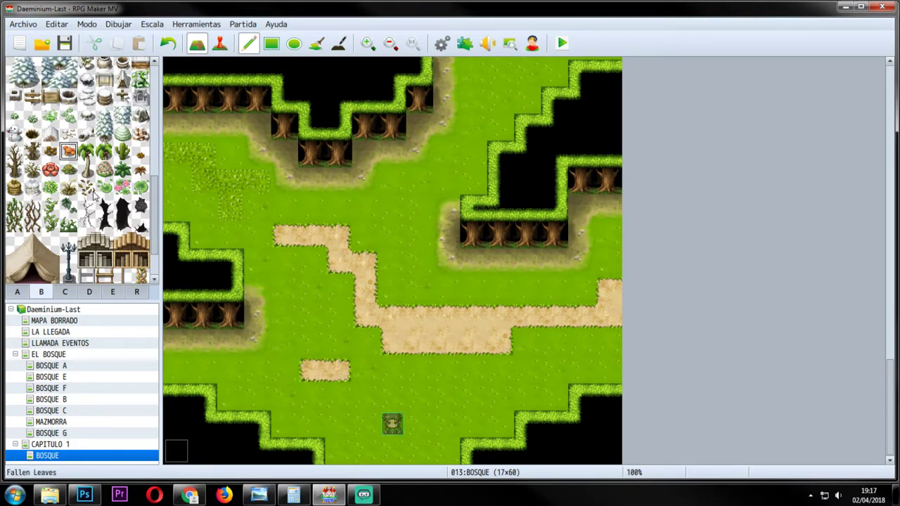
scroll(84, 169, "down", 2)
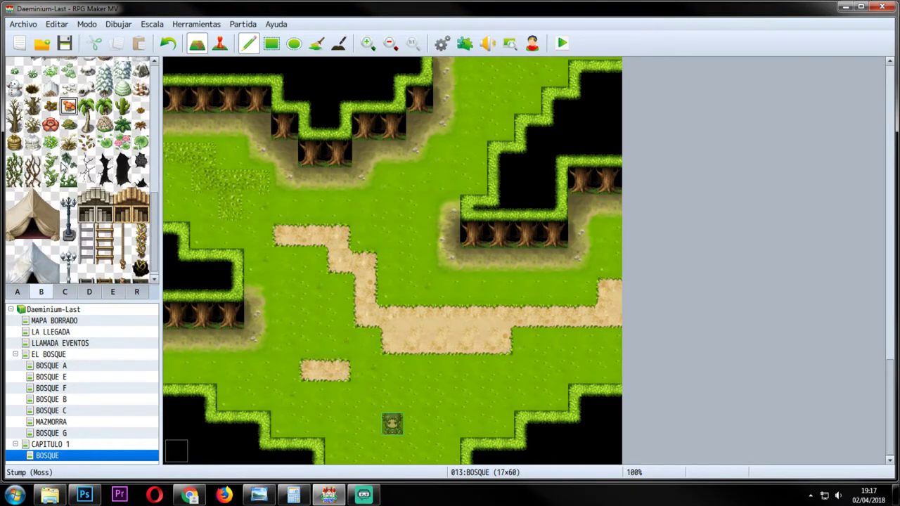
scroll(84, 168, "up", 3)
scroll(68, 176, "up", 6)
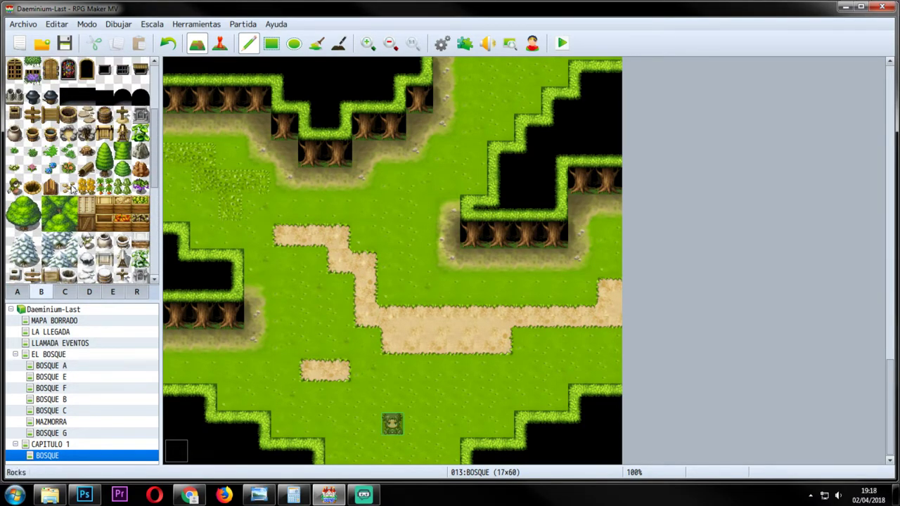
Place one pink flower and two yellow flowers in a row along the upper edge of the tall grass patch.
scroll(69, 180, "up", 1)
left_click(32, 202)
left_click(230, 152)
left_click(14, 202)
left_click(202, 152)
left_click(177, 155)
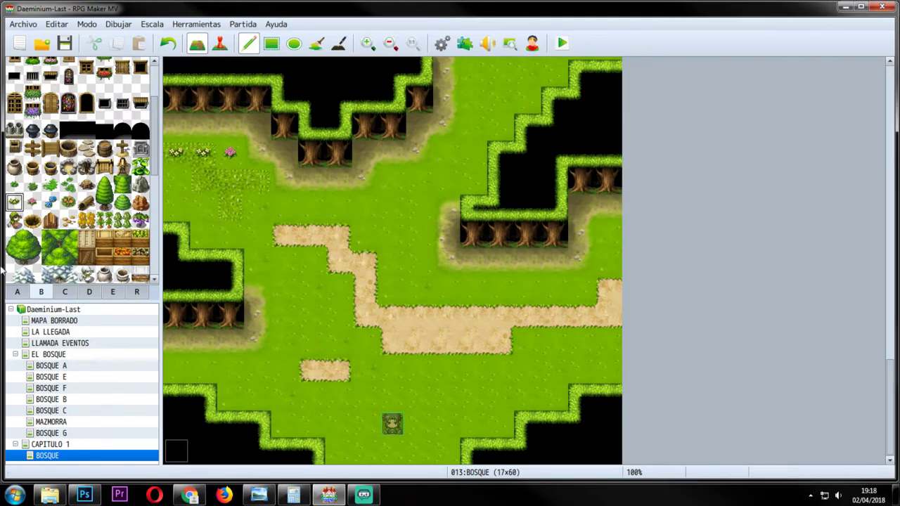
Paint a dirt strip across the grass gap at the map's bottom edge using the dirt clearing's top-edge and corner tiles from set A.
left_click(17, 292)
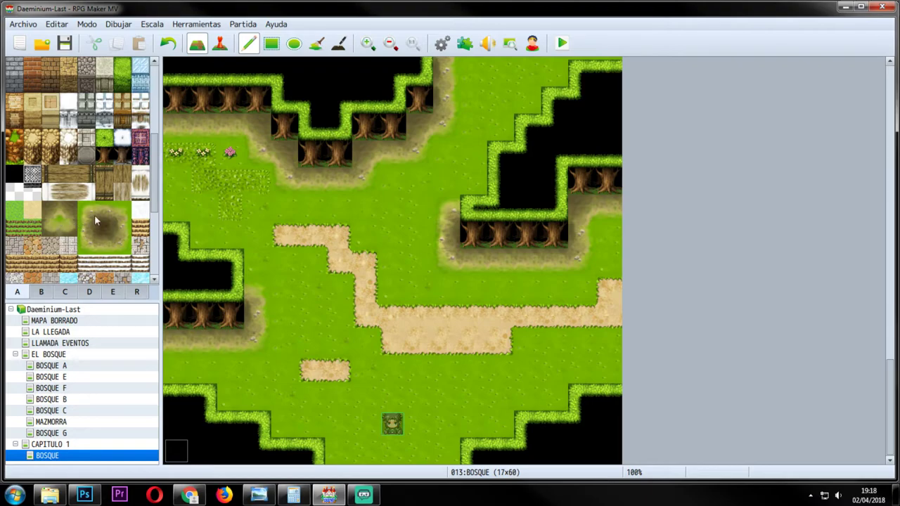
scroll(84, 219, "up", 3)
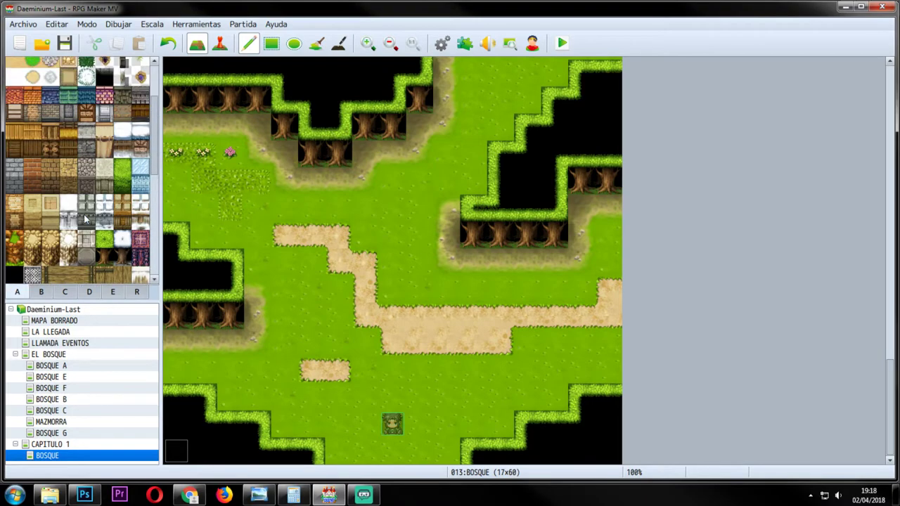
scroll(84, 220, "down", 4)
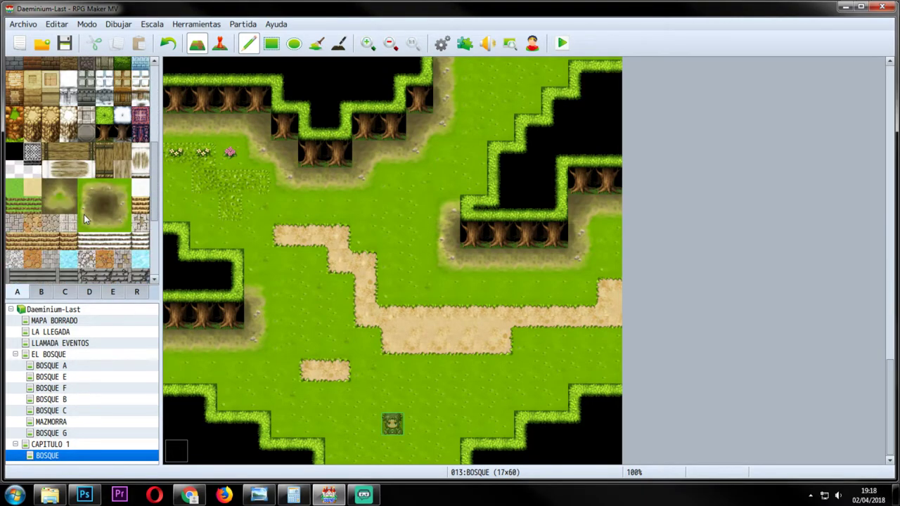
left_click(104, 187)
left_click_drag(366, 451, 391, 452)
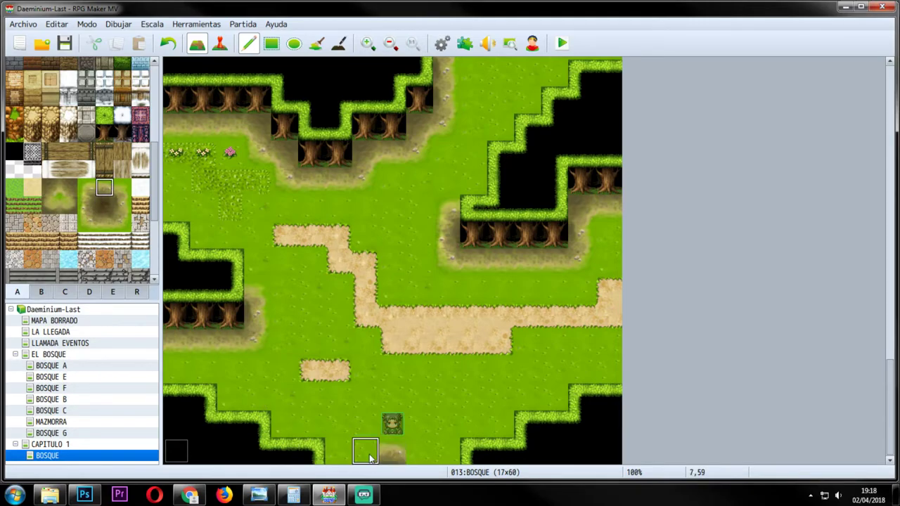
left_click(86, 187)
left_click(337, 451)
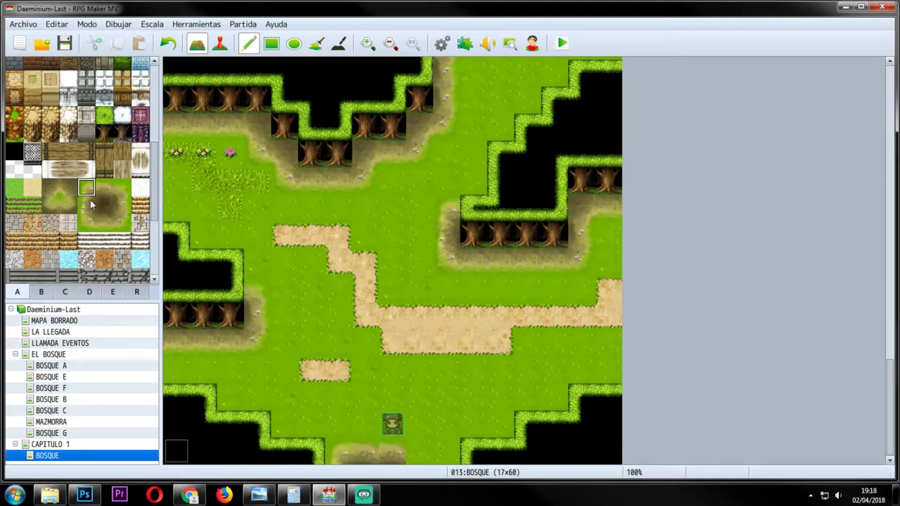
left_click(122, 187)
left_click(447, 451)
left_click(104, 187)
left_click_drag(393, 454, 412, 450)
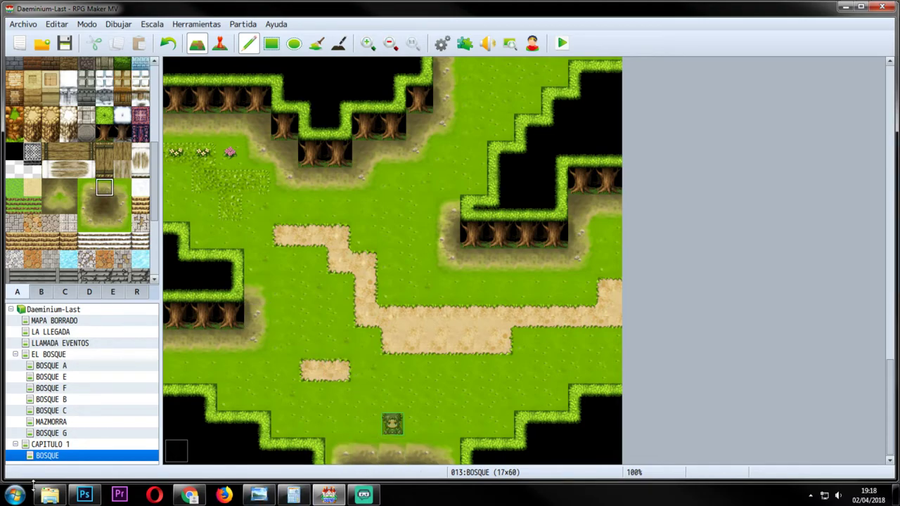
Switch to Outside_A5_Daeminium.psd in Photoshop, show the grid, and select the dirt clearing's top-left tile.
left_click(84, 496)
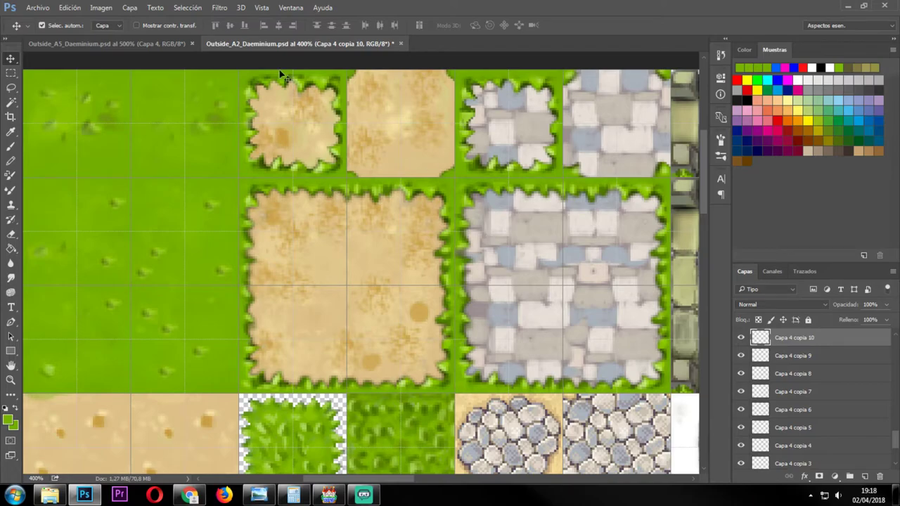
key("ctrl+Tab")
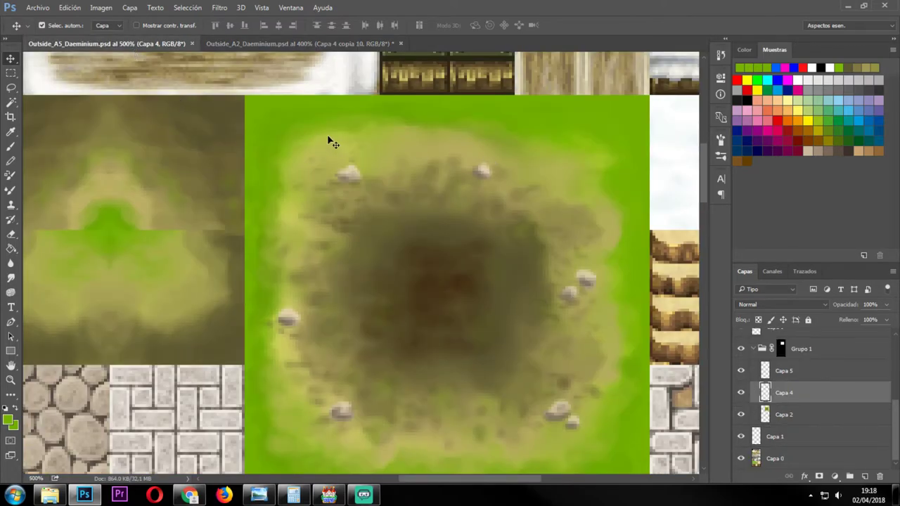
key("ctrl+apostrophe")
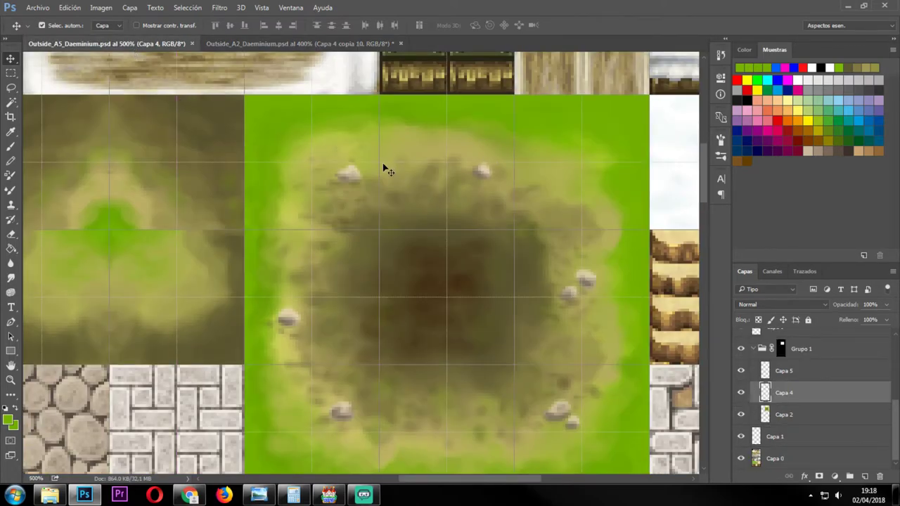
key("m")
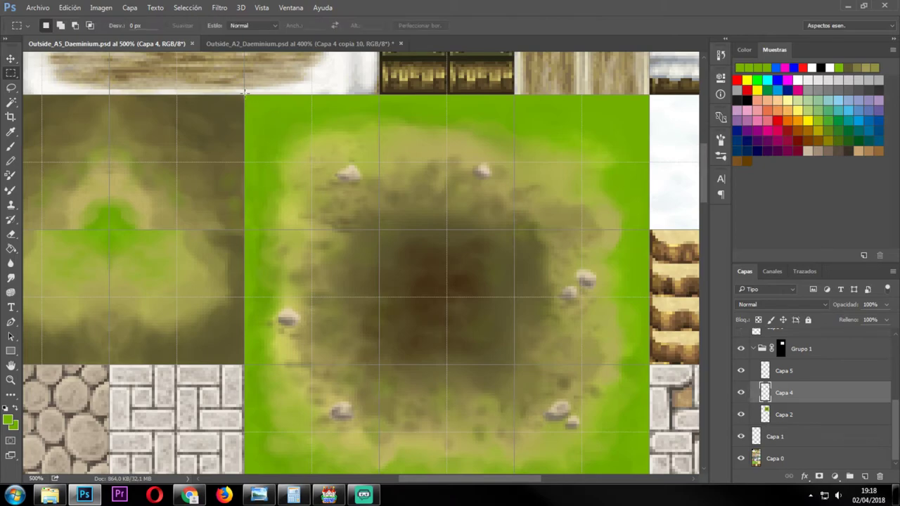
left_click_drag(244, 95, 377, 231)
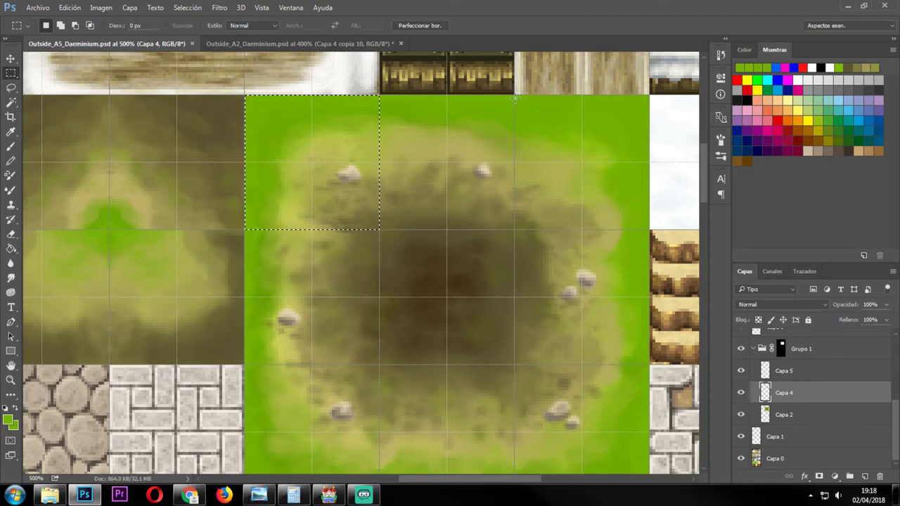
Copy the left half of the dirt clearing's top-middle tile, paste it twice, and move a copy over that tile's right half.
left_click_drag(380, 95, 449, 230)
key("ctrl+c")
key("ctrl+v")
key("ctrl+v")
left_click_drag(422, 172, 448, 173)
key("v")
left_click_drag(386, 211, 509, 118)
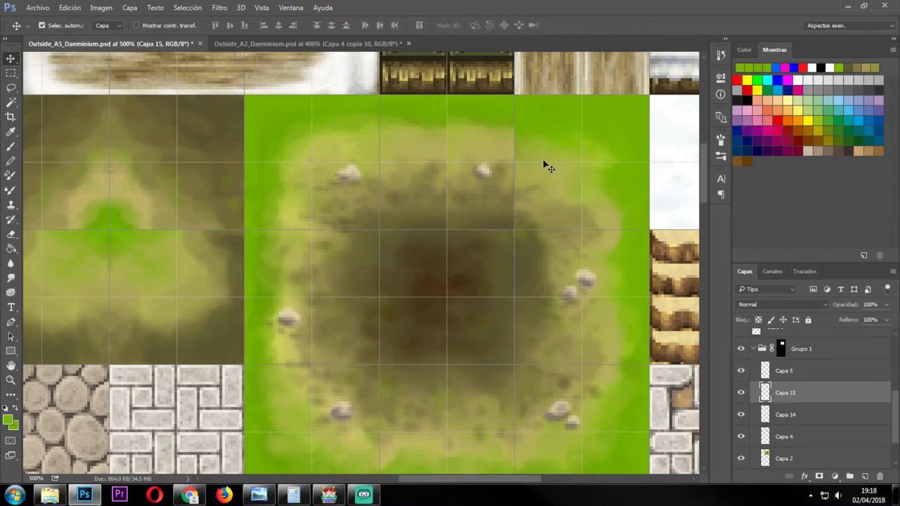
On layer Capa 2, sample the light dirt colour and paint the top-right tile's edge to blend with the pasted half.
left_click(542, 154)
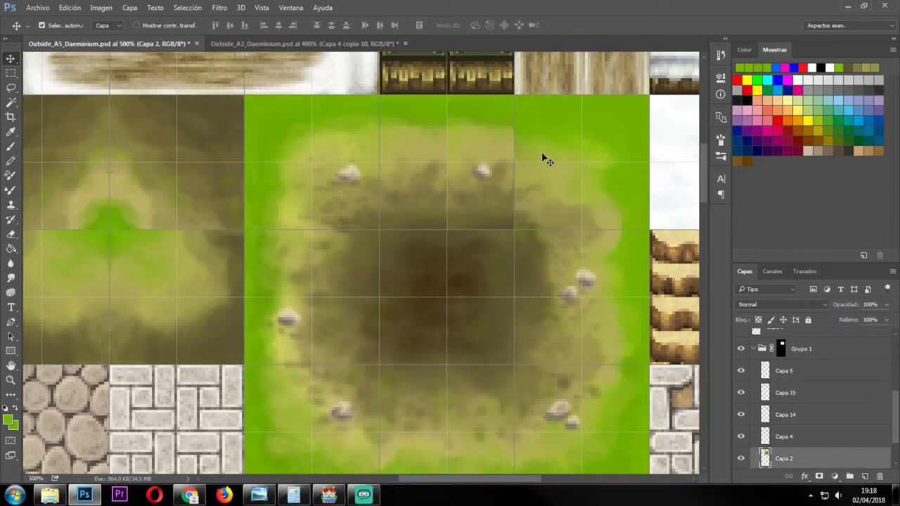
left_click(421, 150)
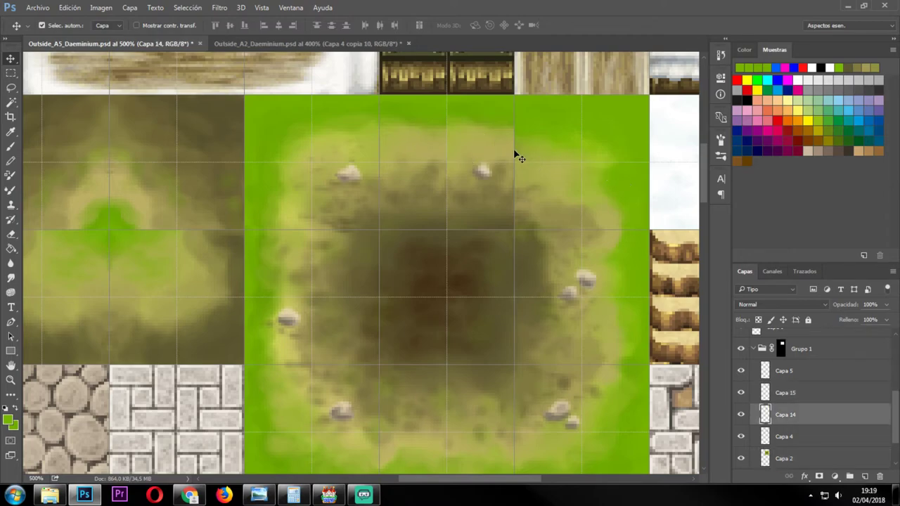
left_click(549, 154)
left_click(742, 458)
left_click(742, 457)
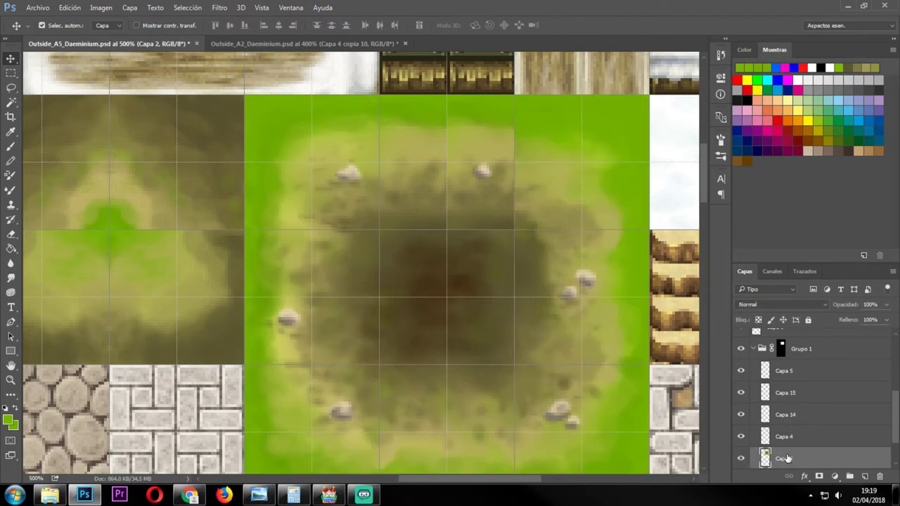
key("b")
key("i")
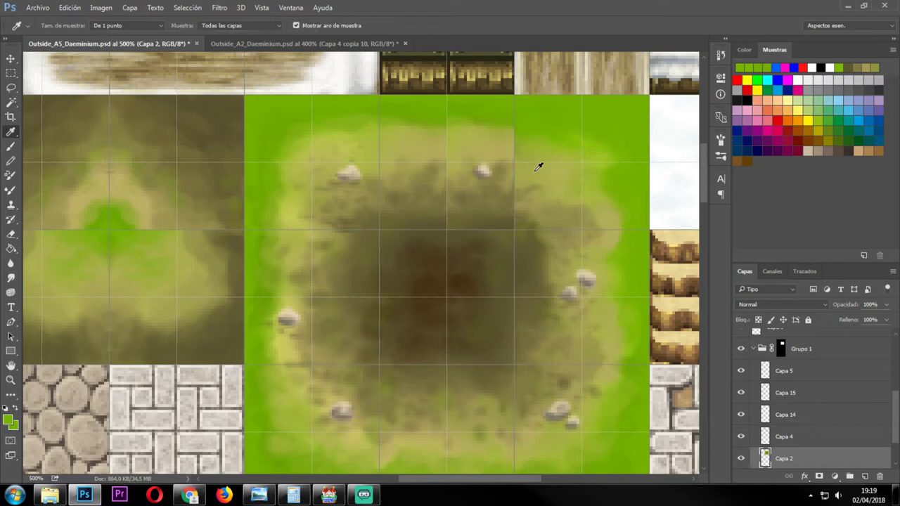
left_click(540, 182)
key("b")
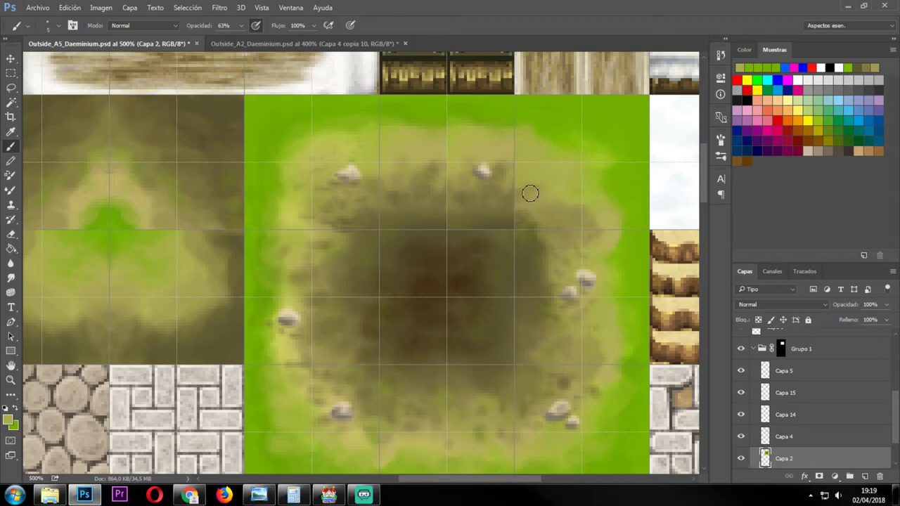
Hide layer Capa 15 and paint the clearing's top-middle edge with the light dirt colour on layer Capa 2.
key("v")
left_click(469, 195)
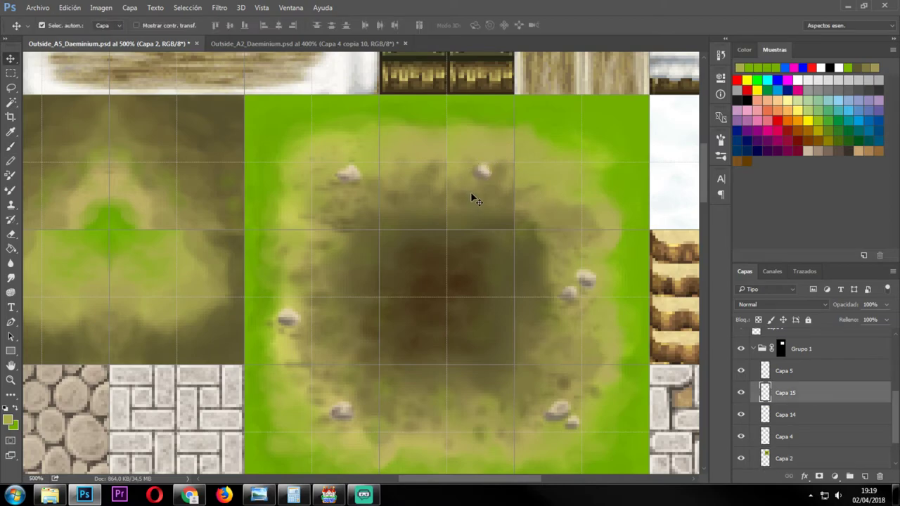
left_click(740, 393)
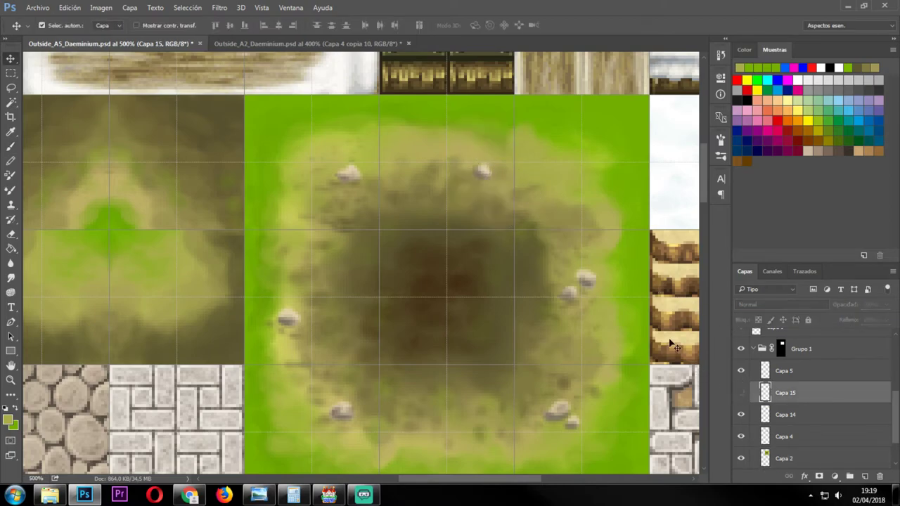
key("b")
left_click(467, 145)
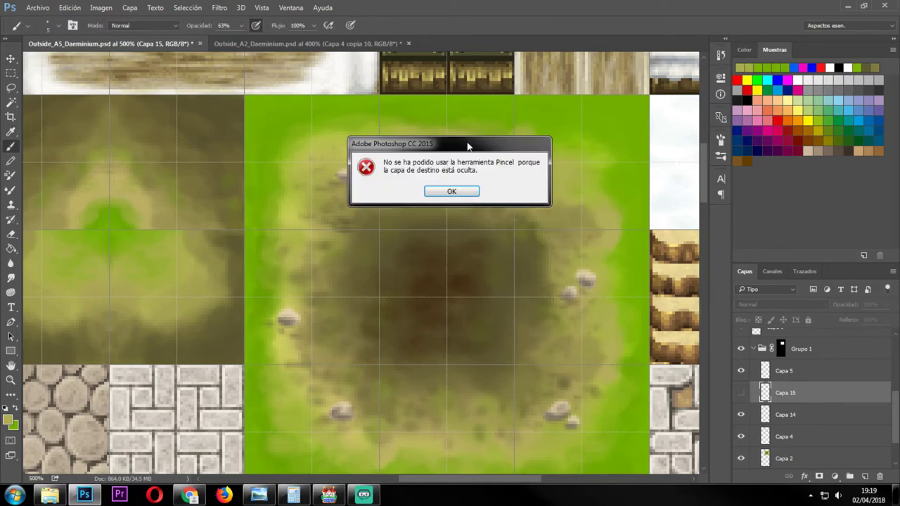
left_click(452, 191)
key("v")
left_click(473, 159)
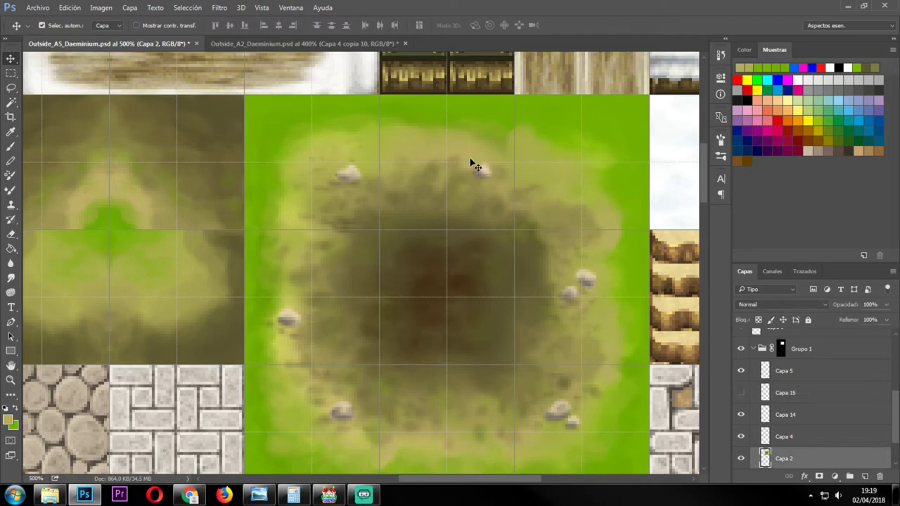
key("b")
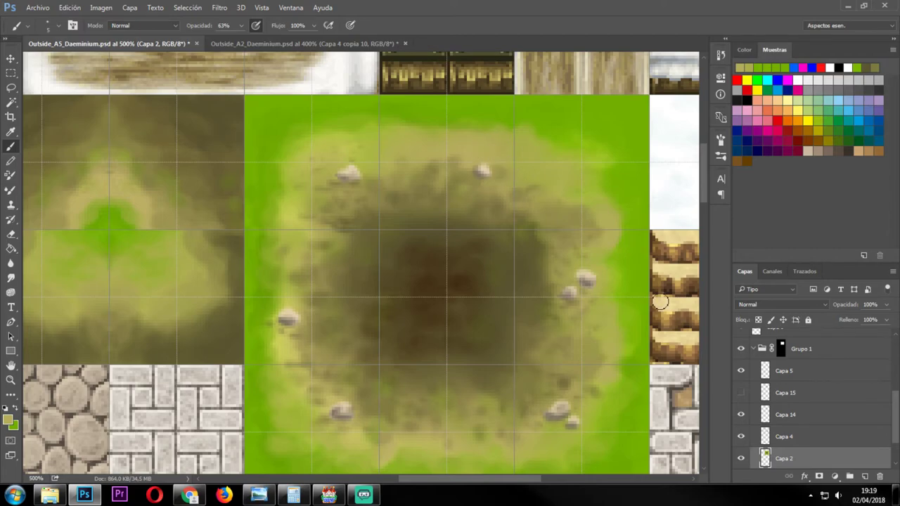
Export the A5 tileset for web as Outside_A5_Daeminium.png into the tilesets folder, replacing the existing file.
key("ctrl+alt+shift+s")
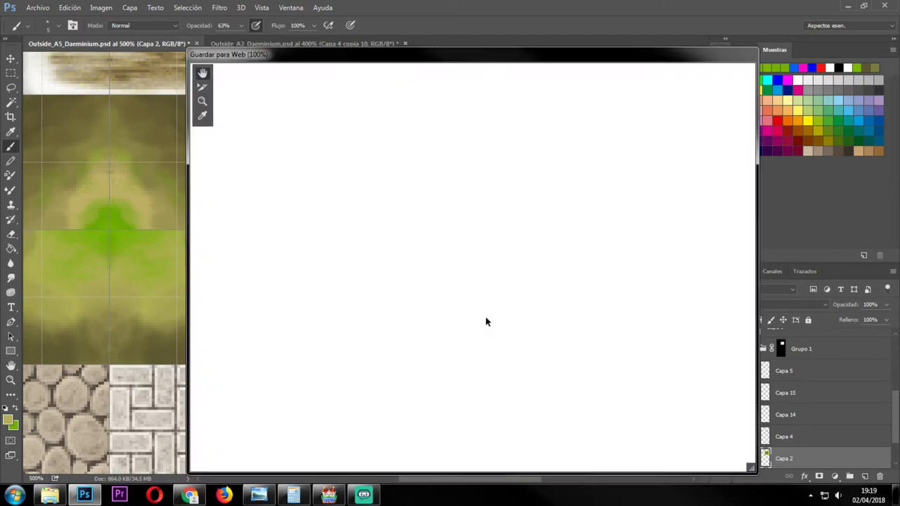
left_click(572, 458)
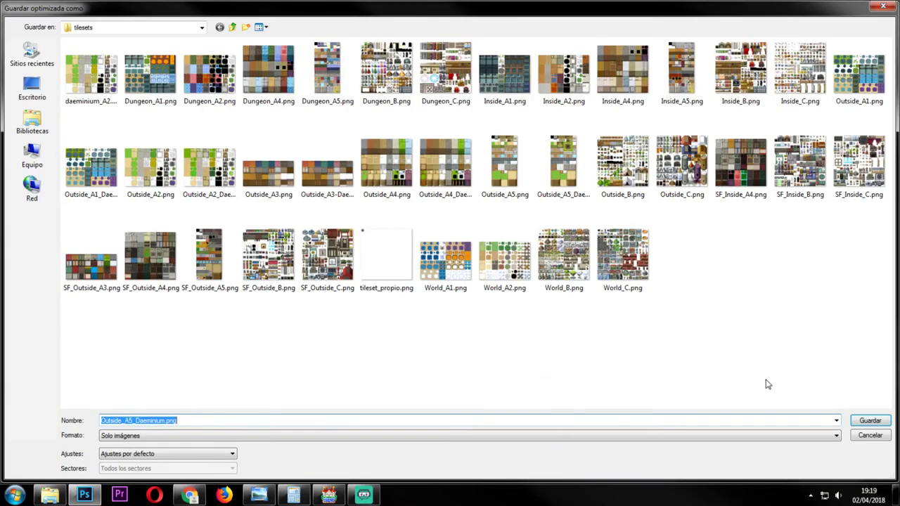
left_click(870, 421)
left_click(542, 260)
Switch to RPG Maker MV and reload Outside_A5_Daeminium as the A5 image of the Exterior tileset in the database.
left_click(329, 495)
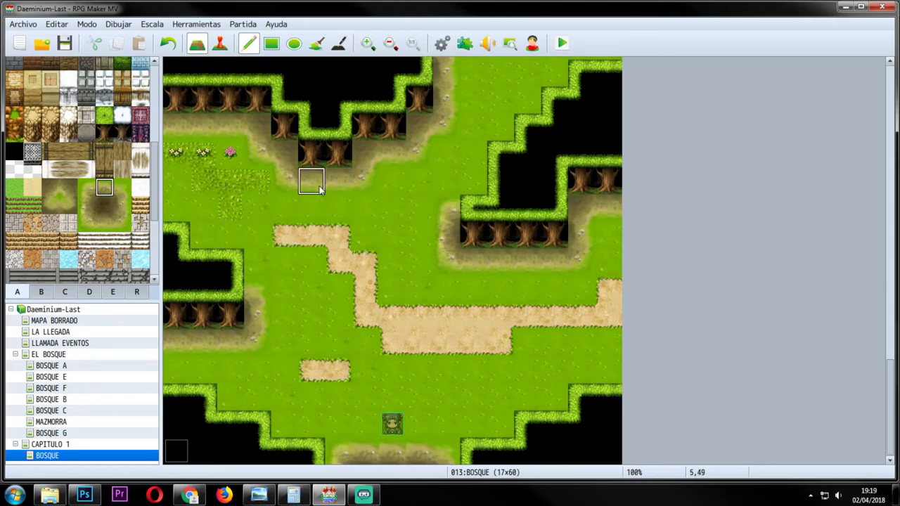
left_click(441, 43)
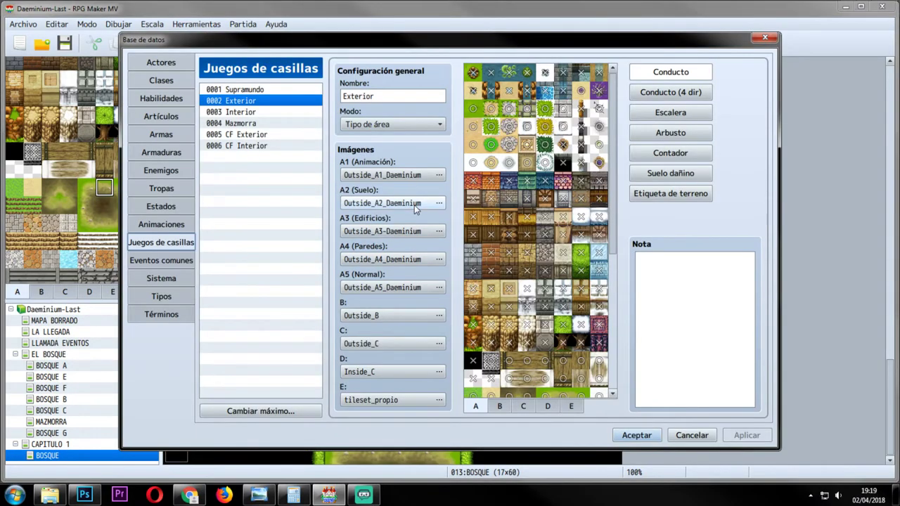
double_click(415, 204)
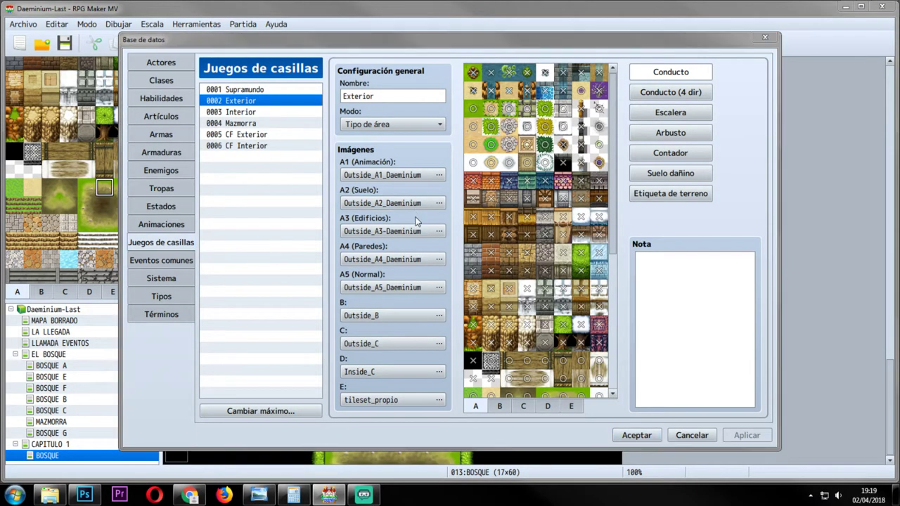
left_click(621, 363)
double_click(405, 294)
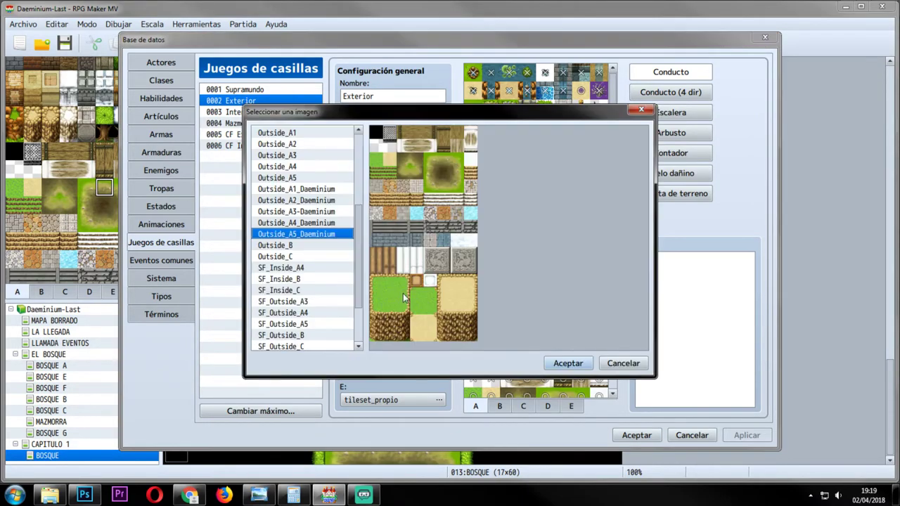
key("Return")
left_click(746, 435)
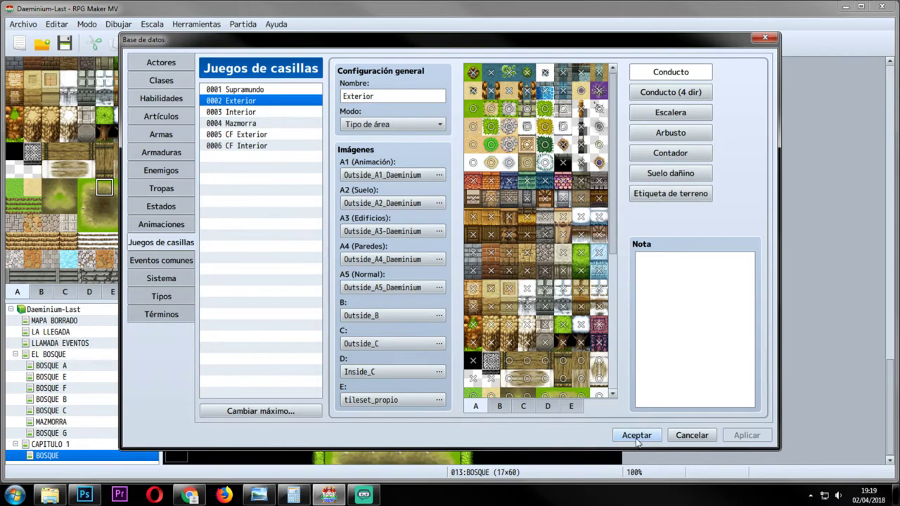
left_click(636, 435)
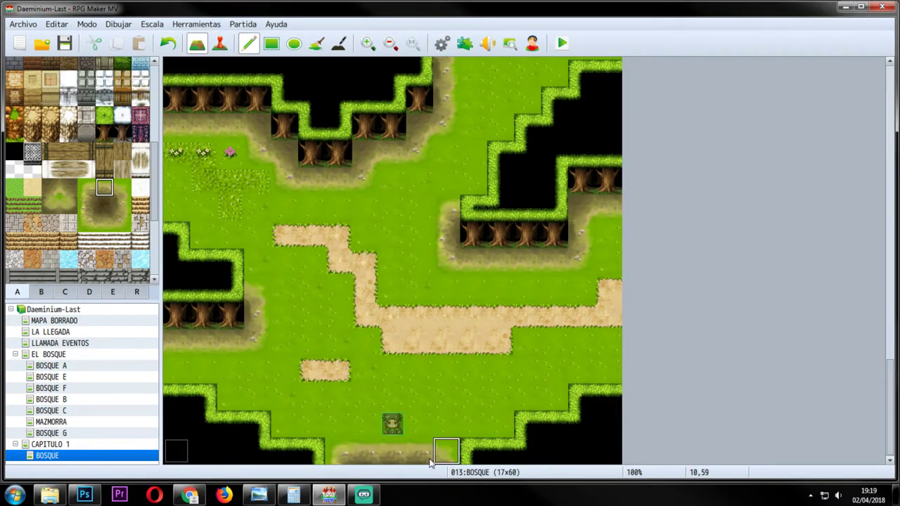
Compare the map strip with the Photoshop tile, sample the grass green, and reshape the clearing's top-middle edge on layer Capa 14.
key("alt+Tab")
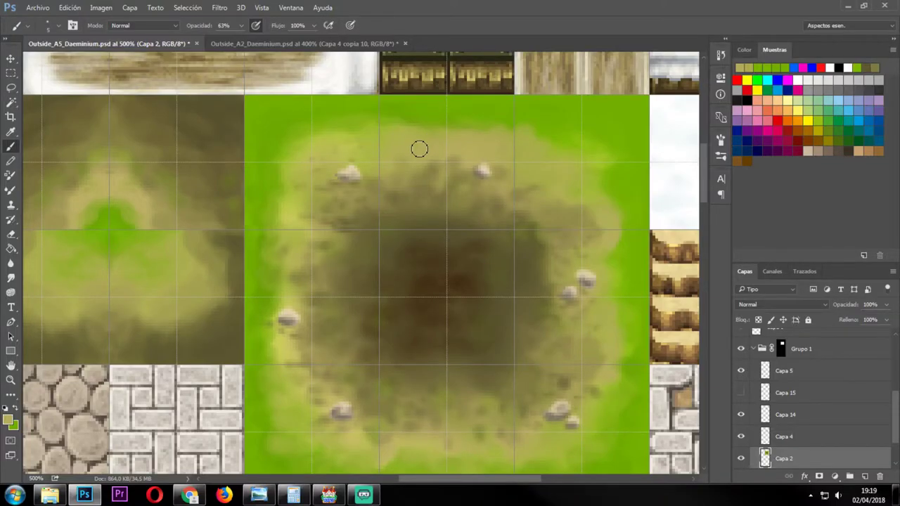
key("alt+Tab")
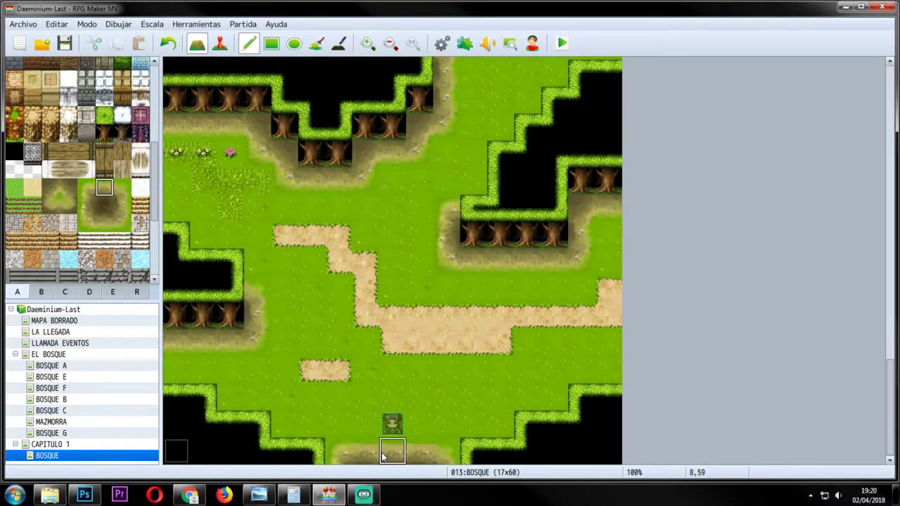
key("alt+Tab")
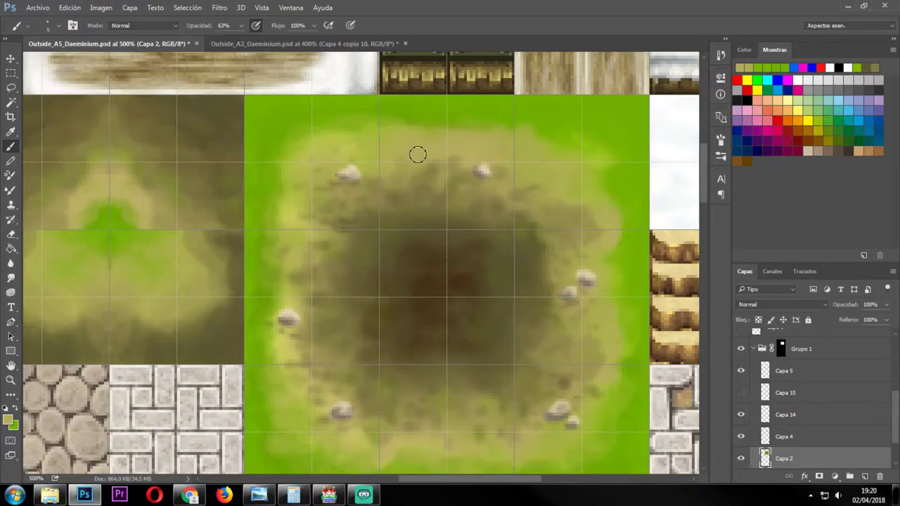
key("i")
left_click(400, 114)
key("b")
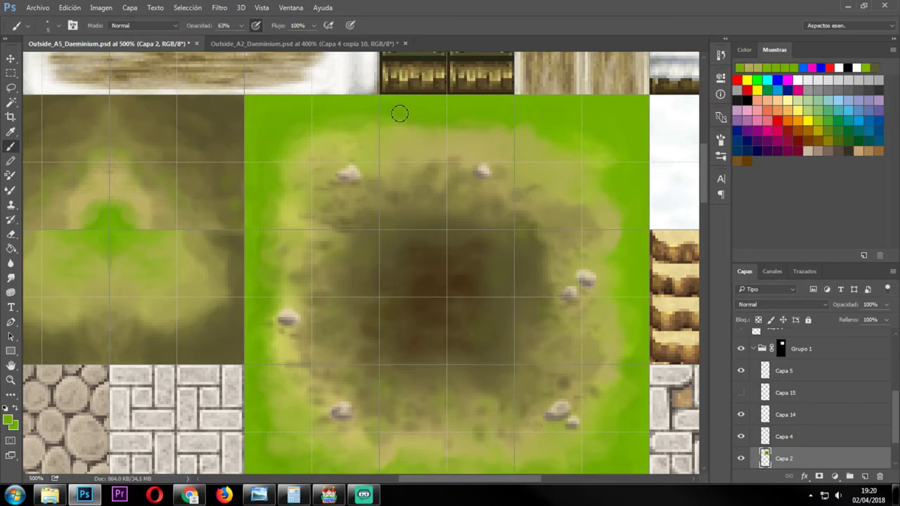
key("i")
left_click(391, 117)
key("b")
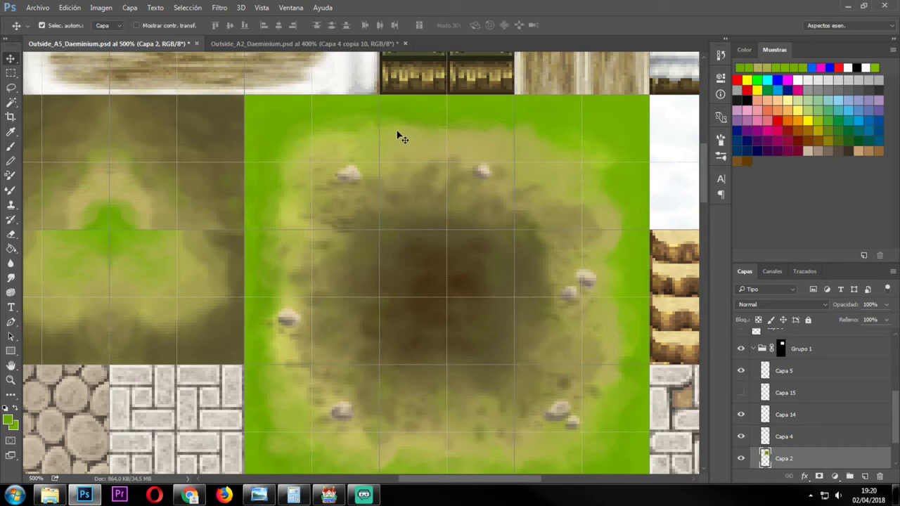
left_click(398, 129, "ctrl")
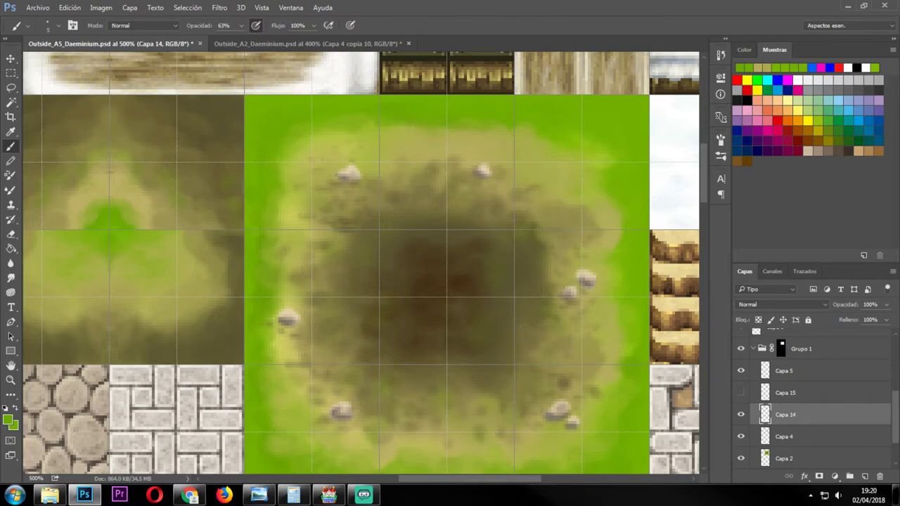
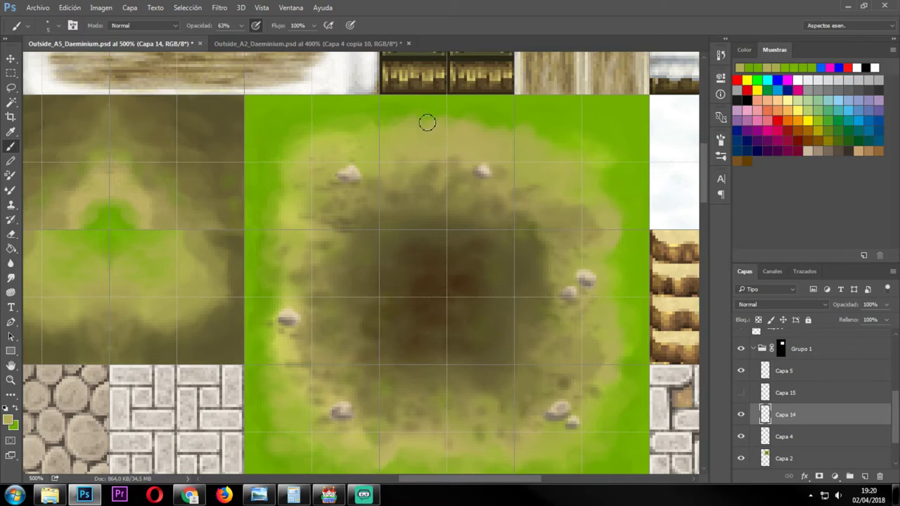
Export the reshaped A5 tiles as a PNG-24, overwriting Outside_A5_Daeminium.png in the tilesets folder.
key("ctrl+alt+shift+s")
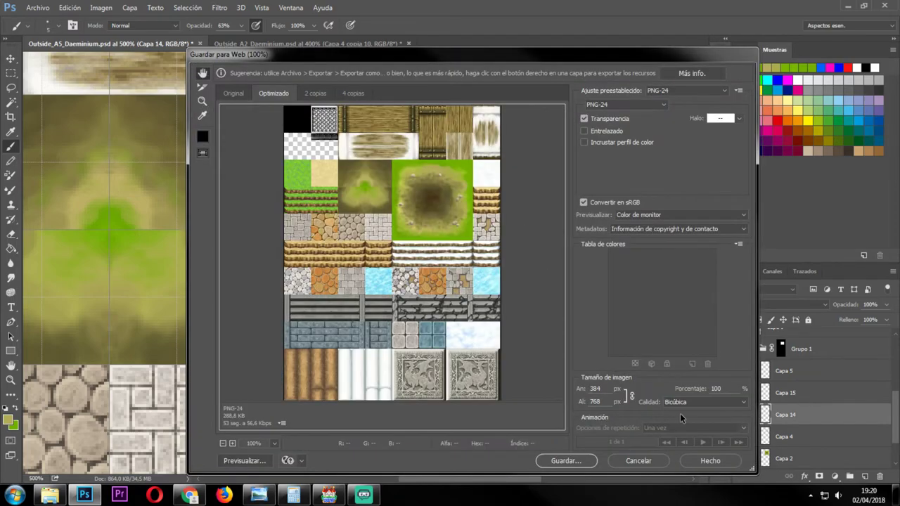
left_click(569, 460)
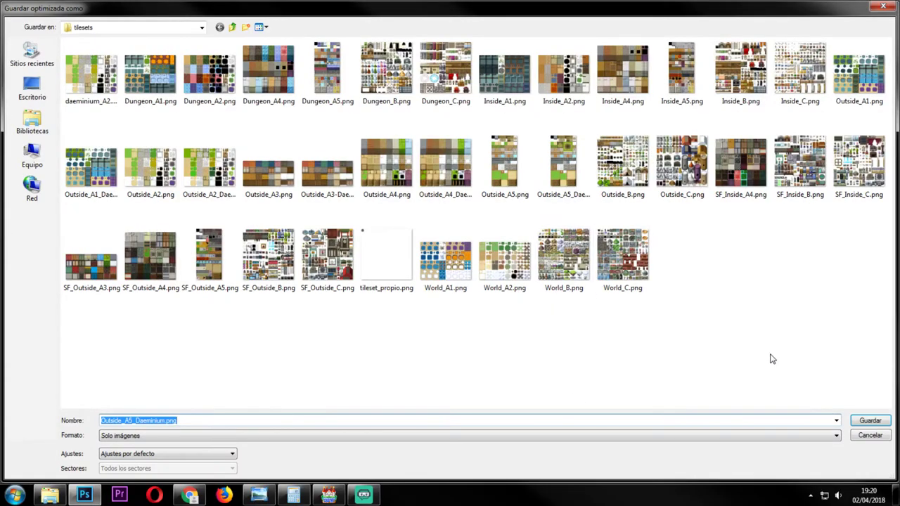
left_click(870, 420)
left_click(547, 255)
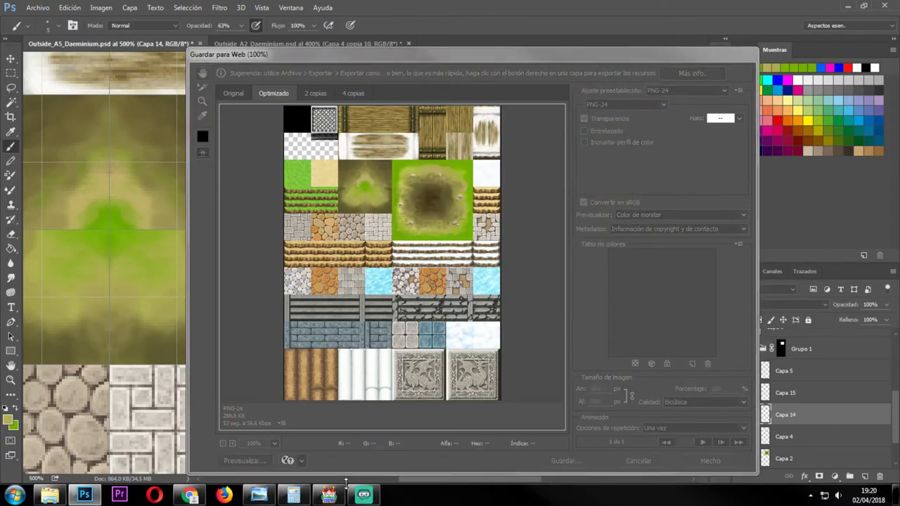
In RPG Maker MV, reapply the Outside_A5_Daeminium image to the Exterior tileset's A5 slot and accept the database changes.
left_click(328, 495)
left_click(442, 45)
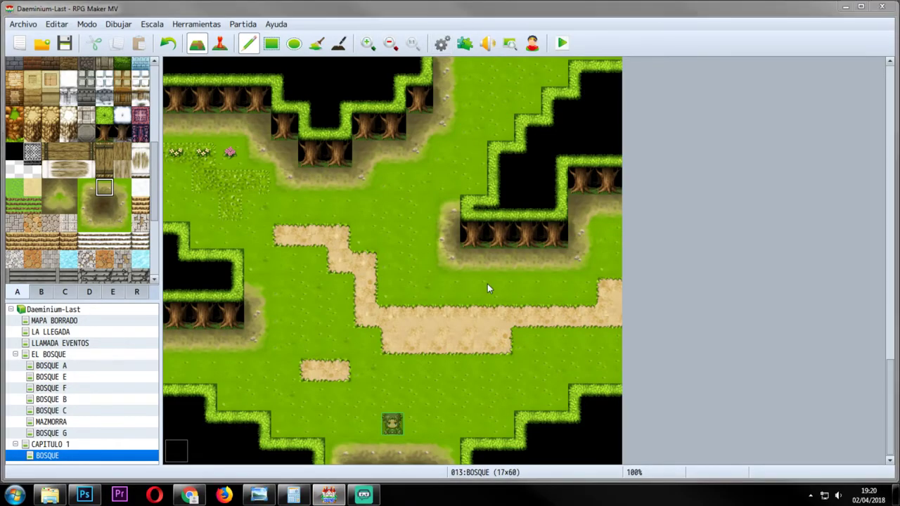
left_click(391, 287)
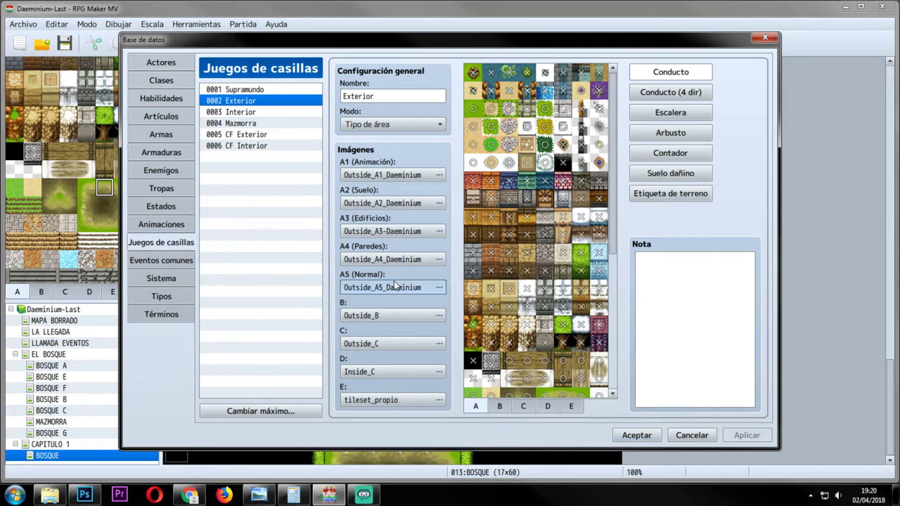
left_click(568, 363)
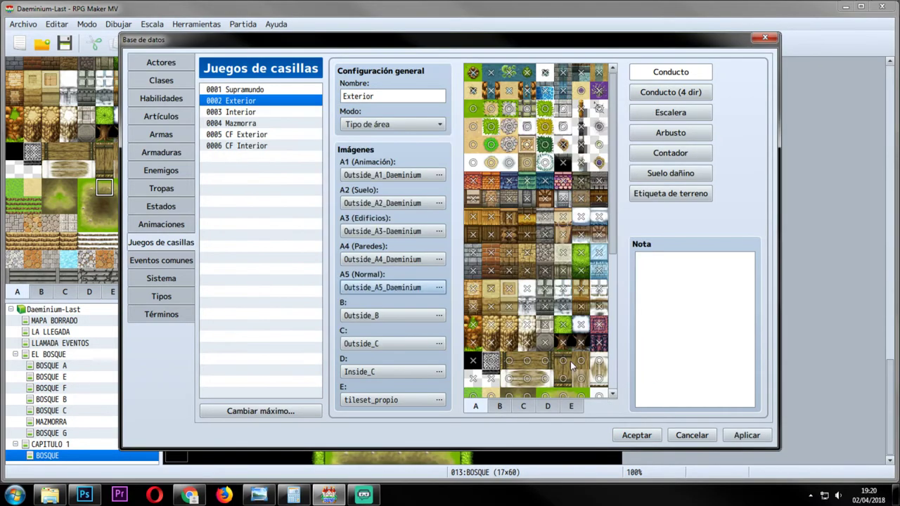
left_click(636, 435)
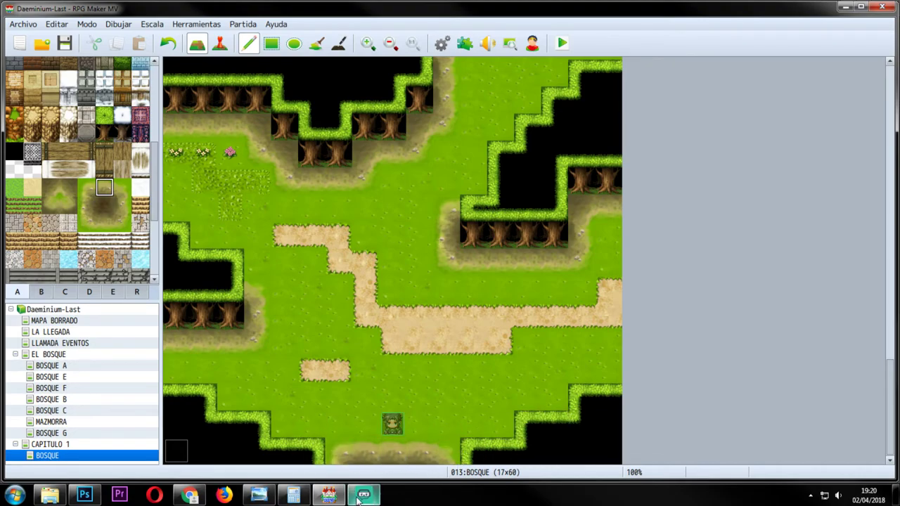
Return to Photoshop, sample the grass green at the clearing's top-left corner, and compare it with the grass on the map.
left_click(84, 495)
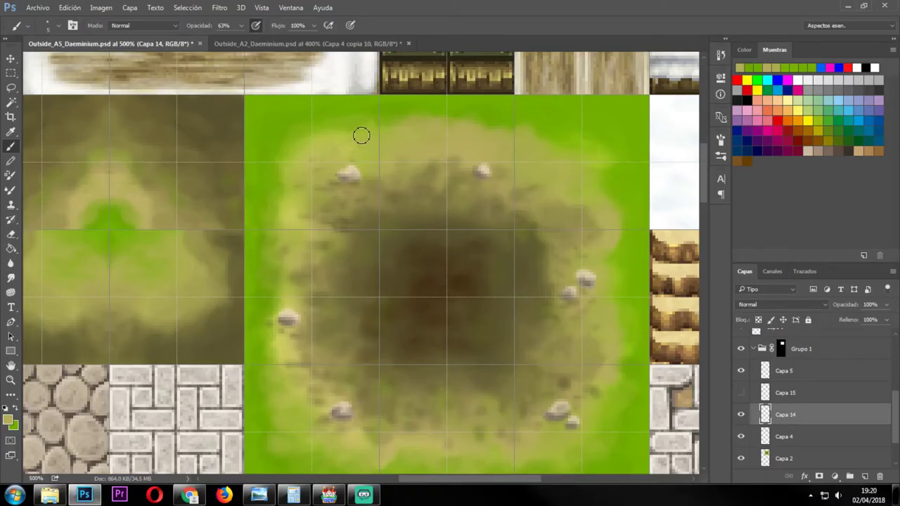
key("i")
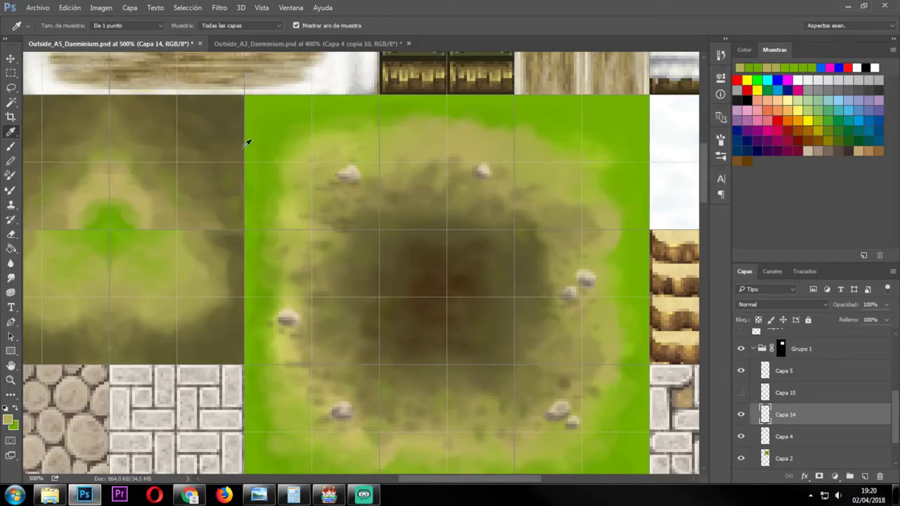
left_click(273, 107)
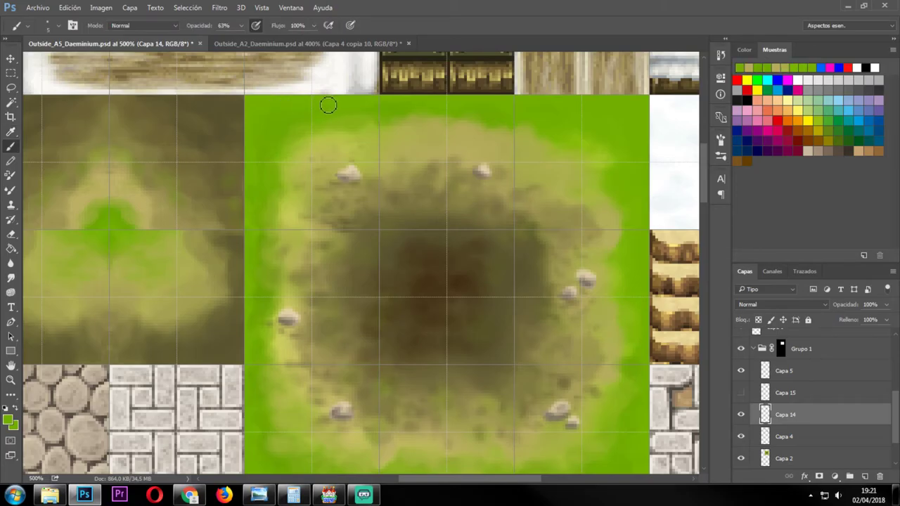
key("alt+Tab")
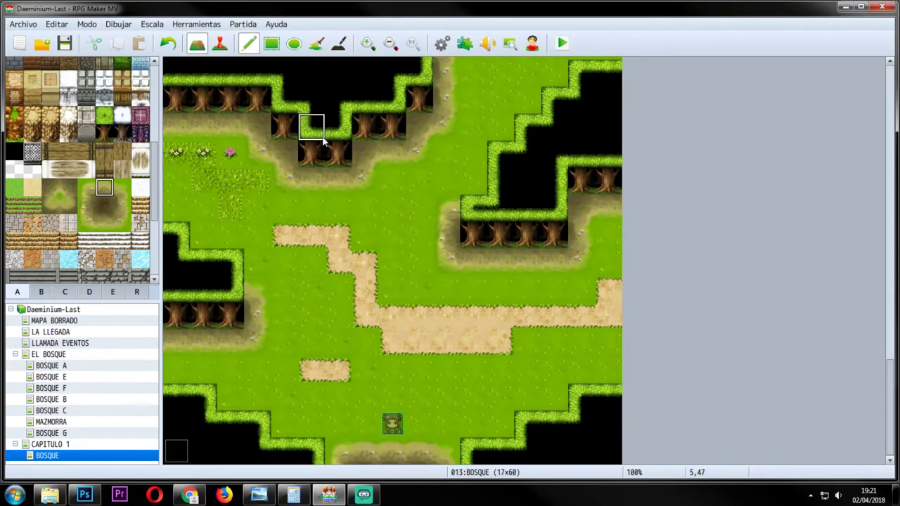
key("alt+Tab")
Sample the plain grass green in Outside_A2_Daeminium.psd and return to Outside_A5_Daeminium.psd.
left_click_drag(268, 126, 272, 197)
left_click(307, 44)
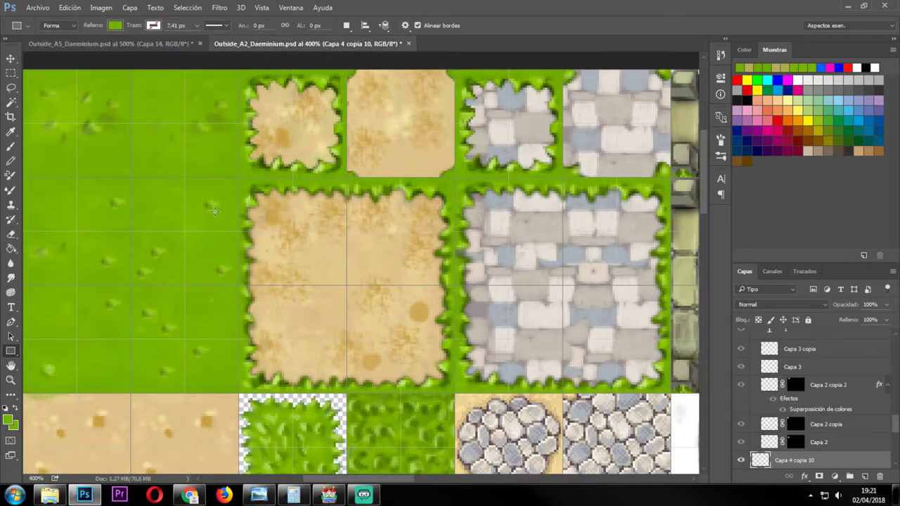
key("i")
left_click(140, 146)
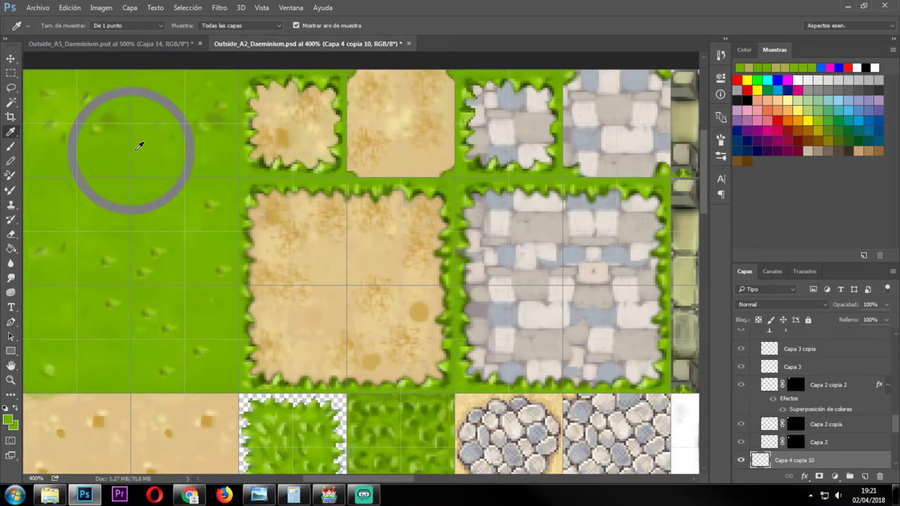
left_click(173, 47)
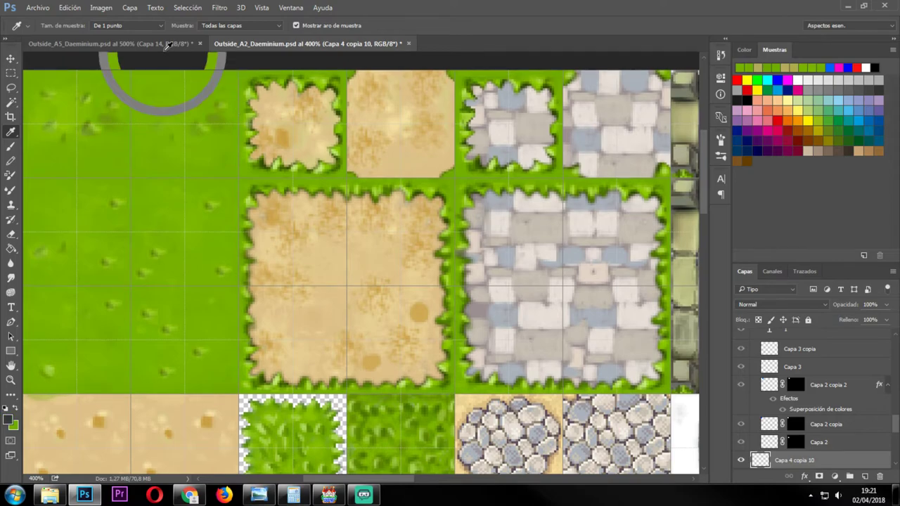
left_click(167, 44)
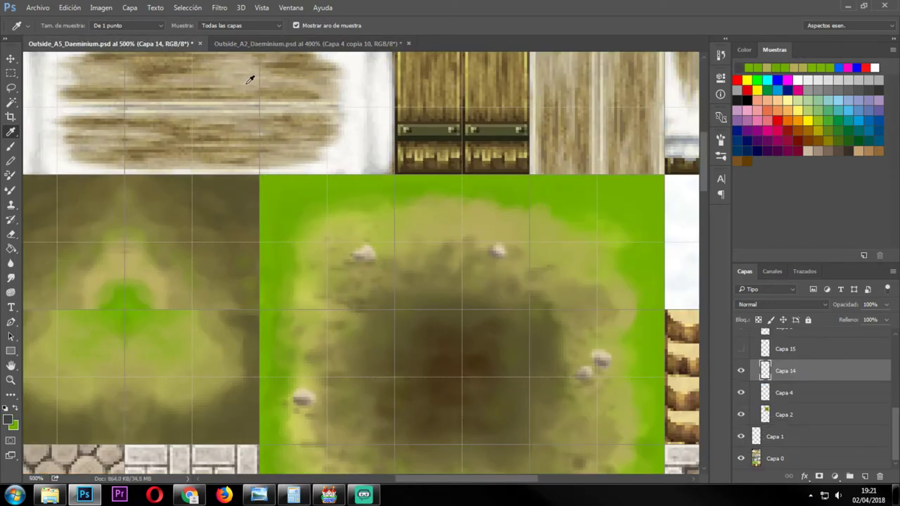
Sample the grass green beside the large dirt tile in Outside_A2_Daeminium.psd and ready the Brush in Outside_A5_Daeminium.psd.
key("ctrl+Tab")
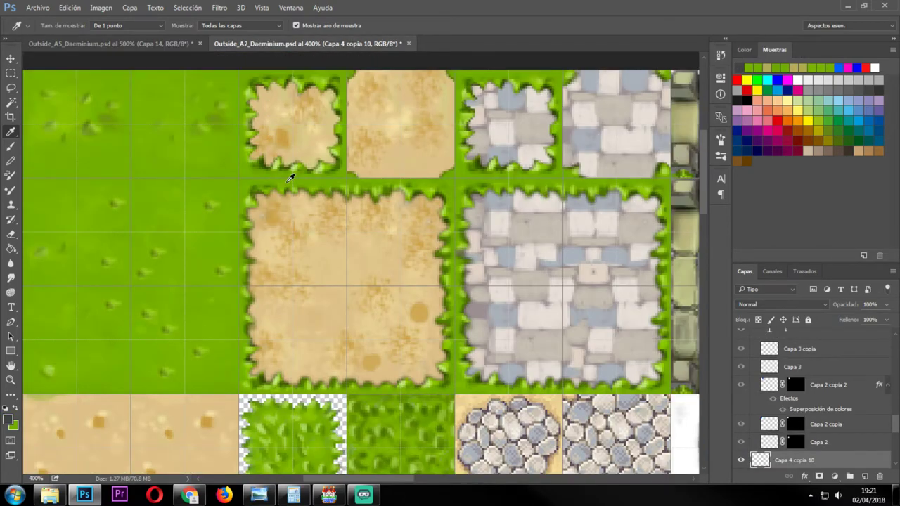
left_click(227, 179)
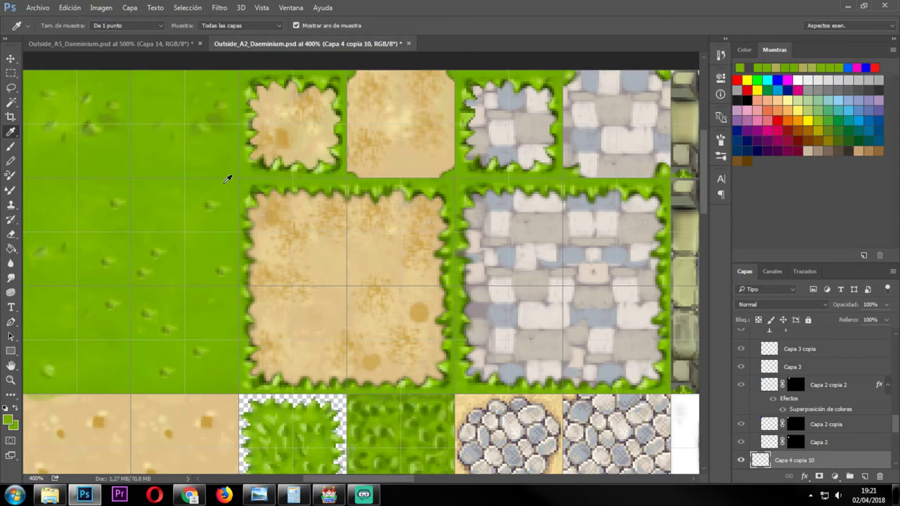
key("ctrl+Tab")
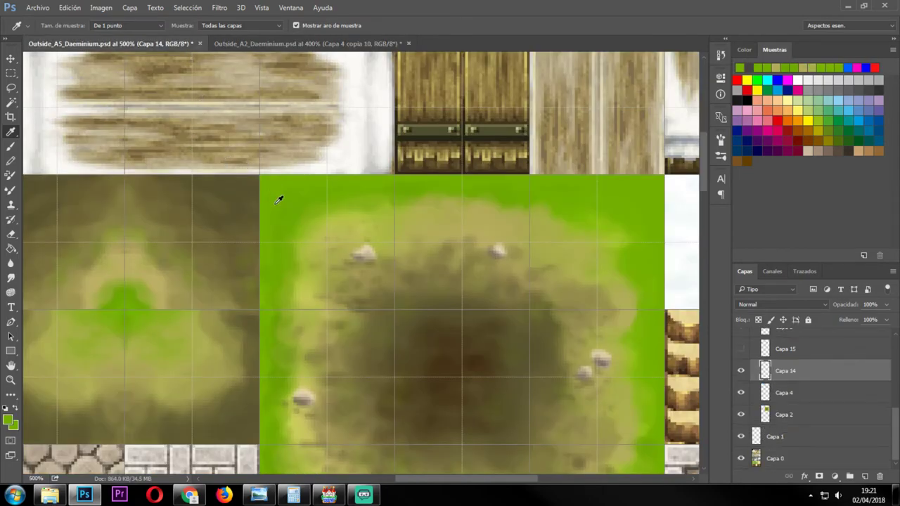
key("b")
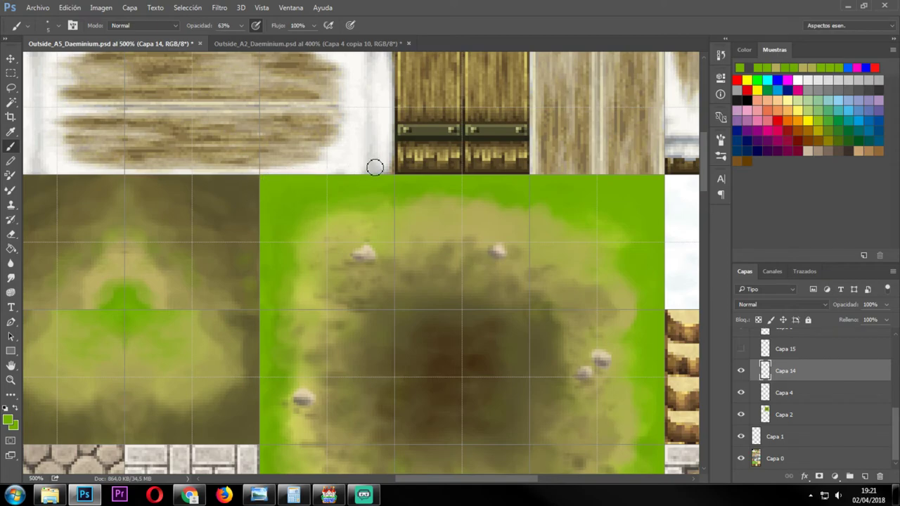
Compare the clearing's grass border in Photoshop with the dirt edges on the BOSQUE map in RPG Maker MV.
key("alt+Tab")
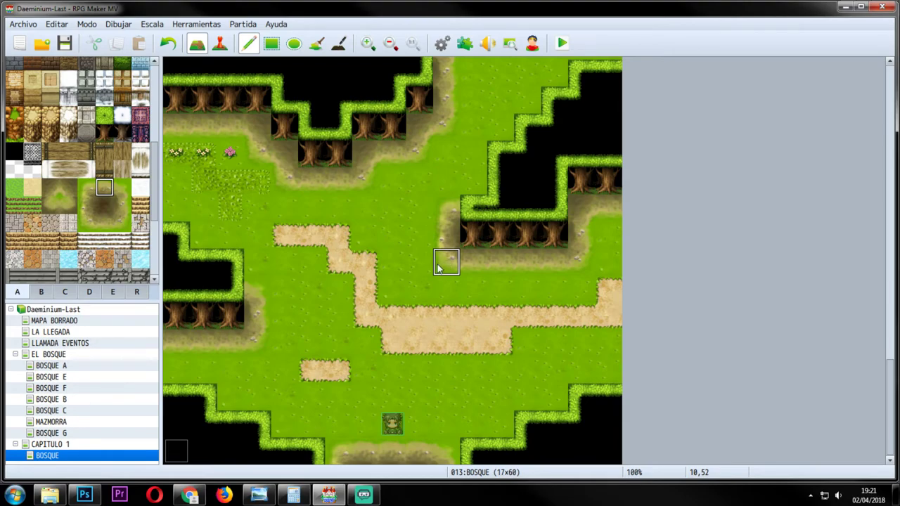
key("alt+Tab")
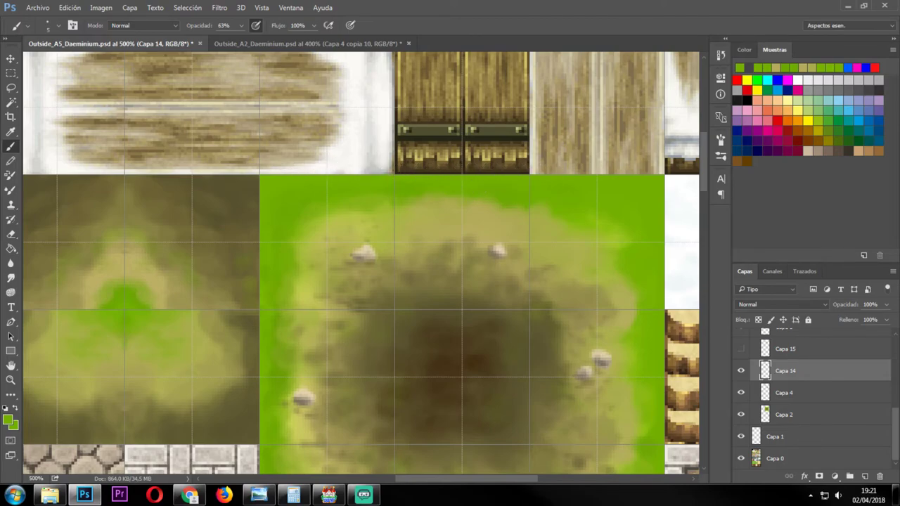
key("alt+Tab")
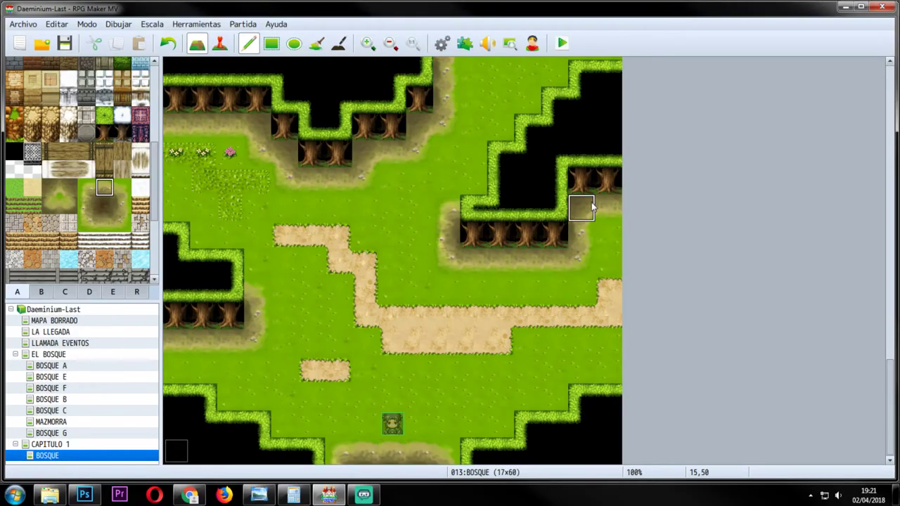
key("alt+Tab")
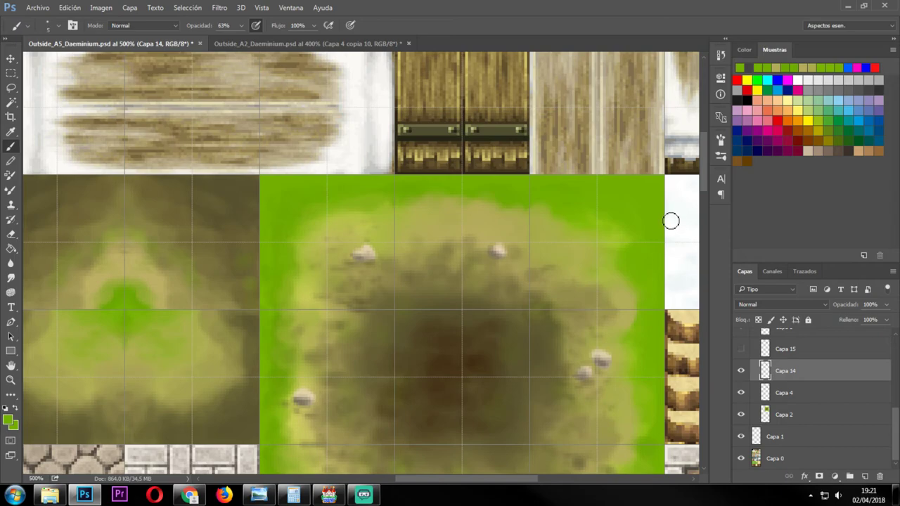
Export the A5 tiles for web as a PNG-24 with transparency, overwriting the existing tileset image.
key("ctrl+alt+shift+s")
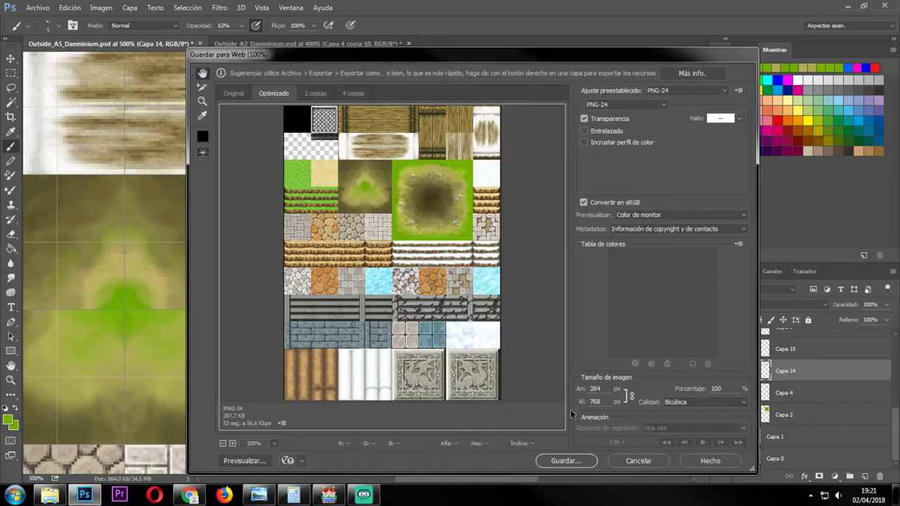
left_click(581, 461)
left_click(872, 420)
key("Return")
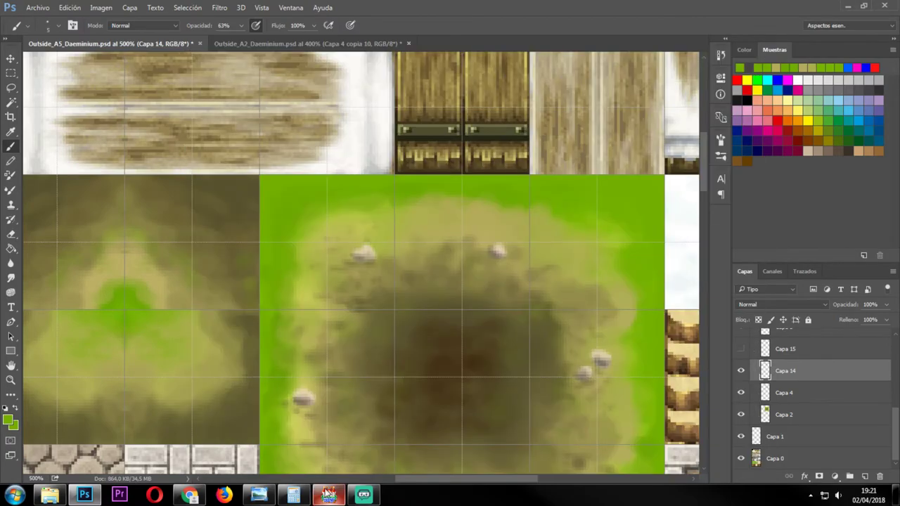
In RPG Maker MV, reapply the Outside_A5_Daeminium image to the Exterior tileset's A5 slot and accept the database changes.
left_click(328, 494)
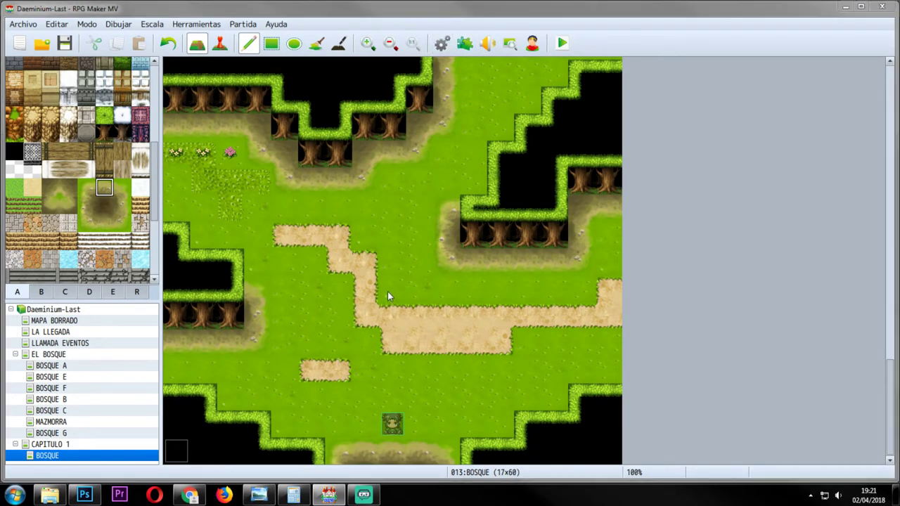
key("F9")
left_click(421, 288)
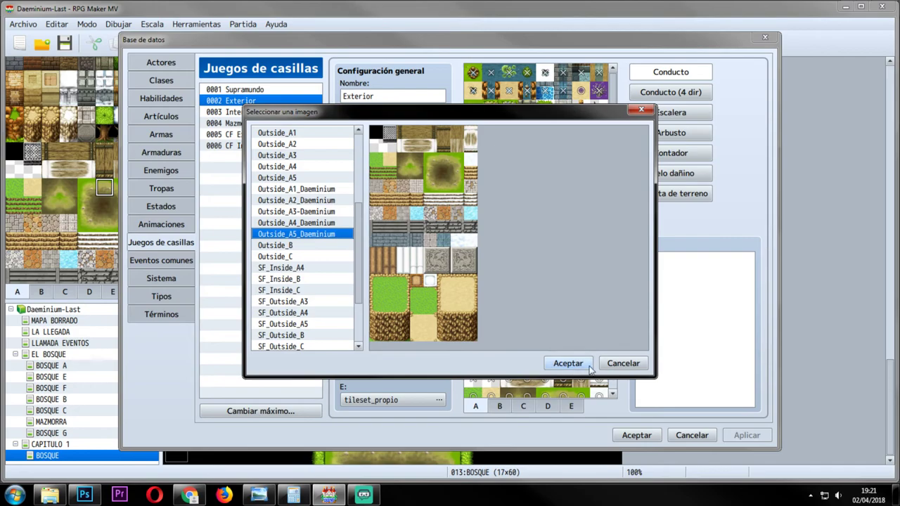
left_click(573, 369)
left_click(422, 289)
left_click(570, 361)
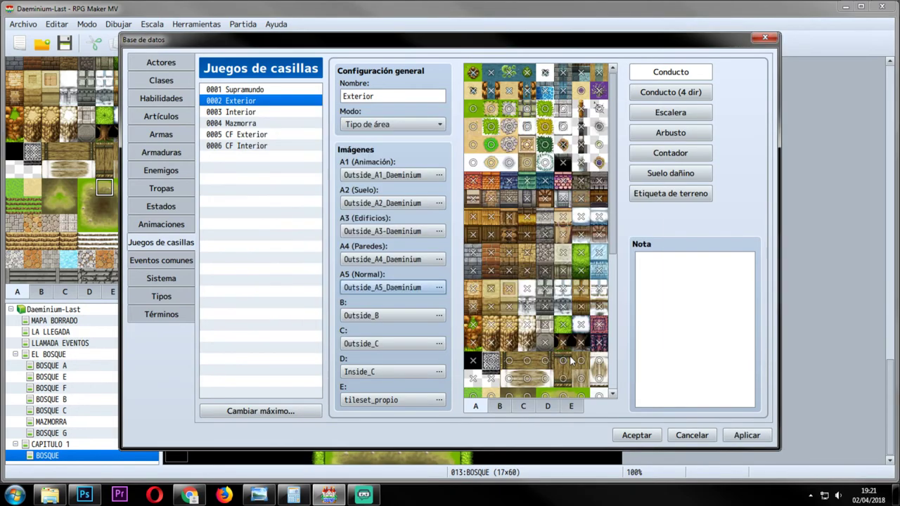
left_click(643, 435)
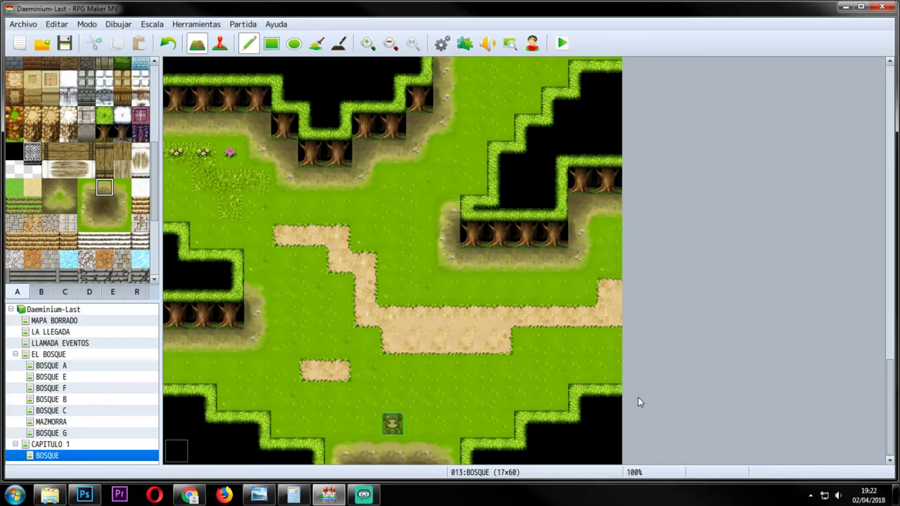
Switch to Photoshop, paste the map screenshot as a new layer over the clearing tiles, and place it above Grupo 1.
left_click(84, 495)
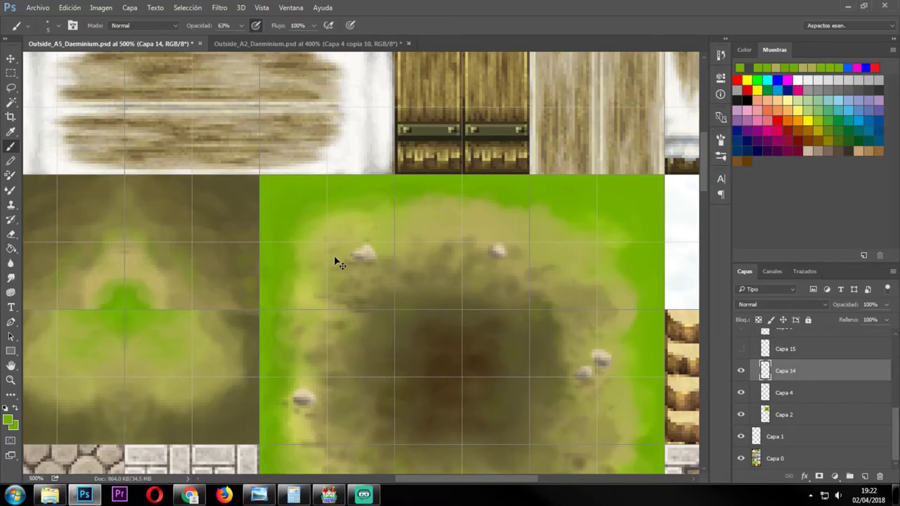
key("ctrl+v")
key("v")
left_click_drag(464, 277, 523, 276)
mouse_move(786, 374)
left_mouse_down()
mouse_move(789, 330)
mouse_move(798, 373)
left_mouse_up()
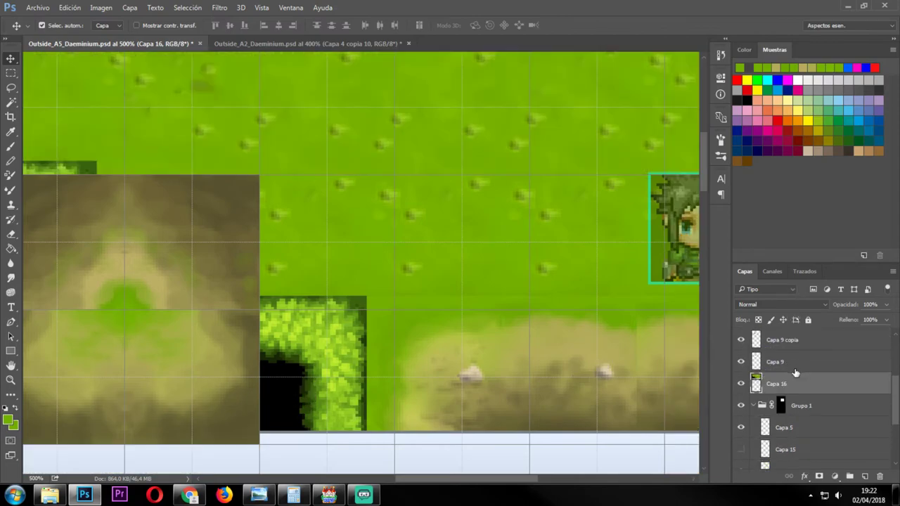
Trim the pasted map screenshot to a rectangle over the clearing's centre and clear the selection.
key("m")
left_click_drag(332, 223, 614, 412)
key("ctrl+shift+i")
key("Delete")
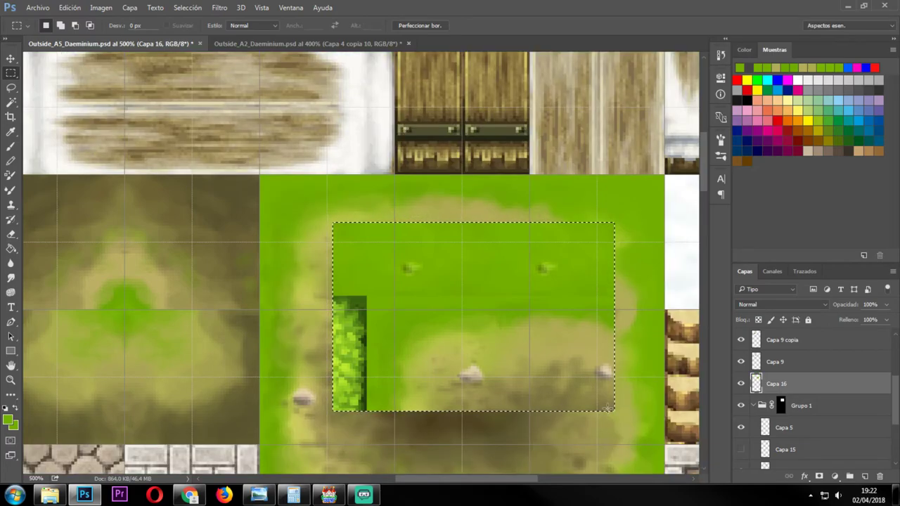
left_click(404, 165)
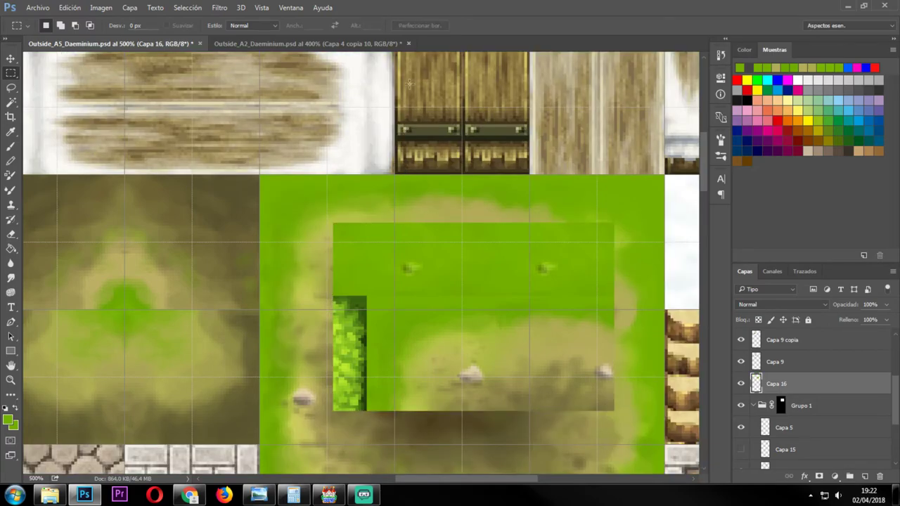
Sample the grass green from the pasted map fragment and brush it over the clearing's grass border on Capa 14.
key("i")
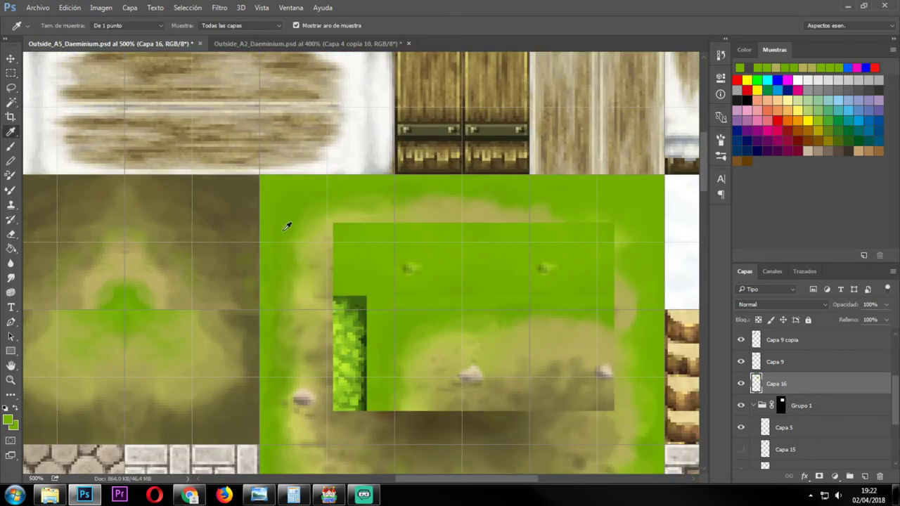
left_click(451, 290)
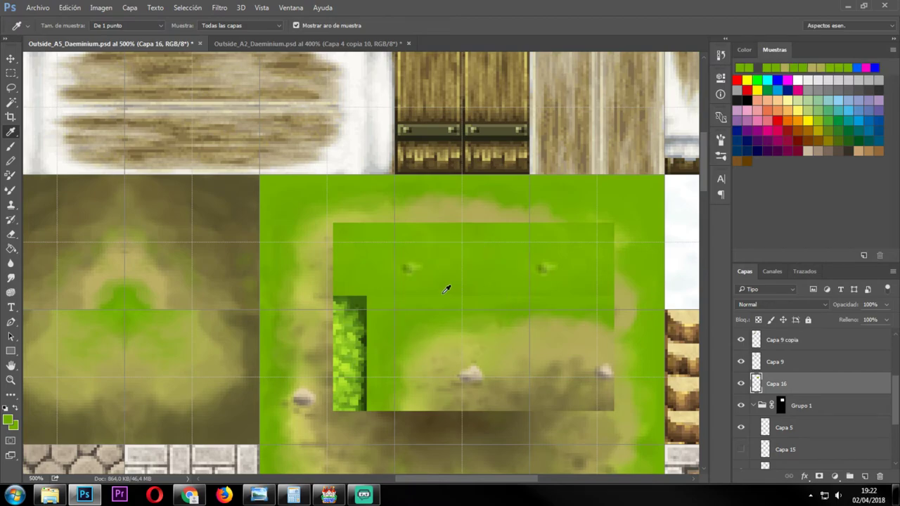
key("b")
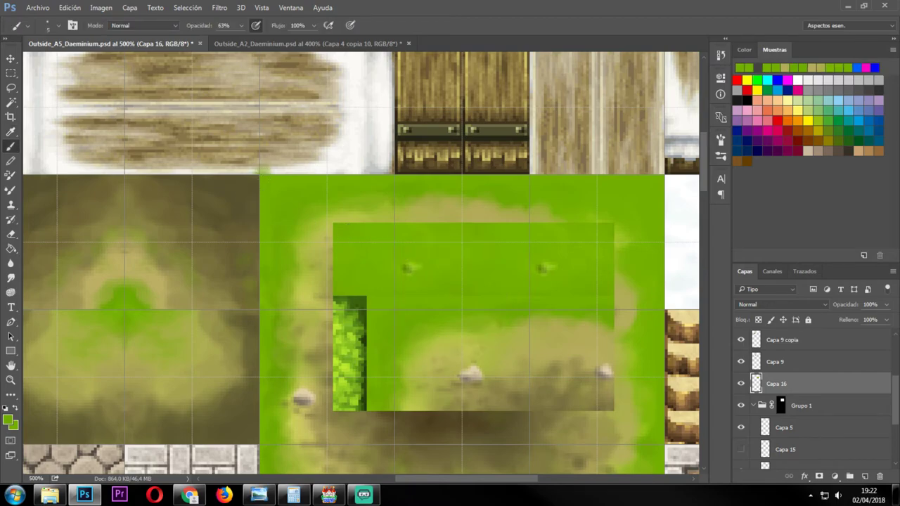
left_click(280, 192, "ctrl")
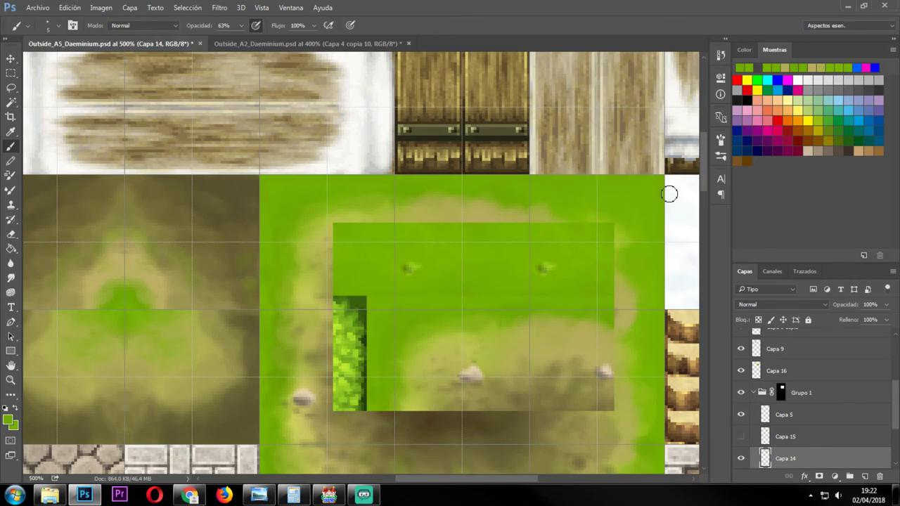
Move the pasted map fragment slightly down, hide the grid, and sample its grass green near the tile seam.
key("v")
left_click_drag(490, 340, 494, 370)
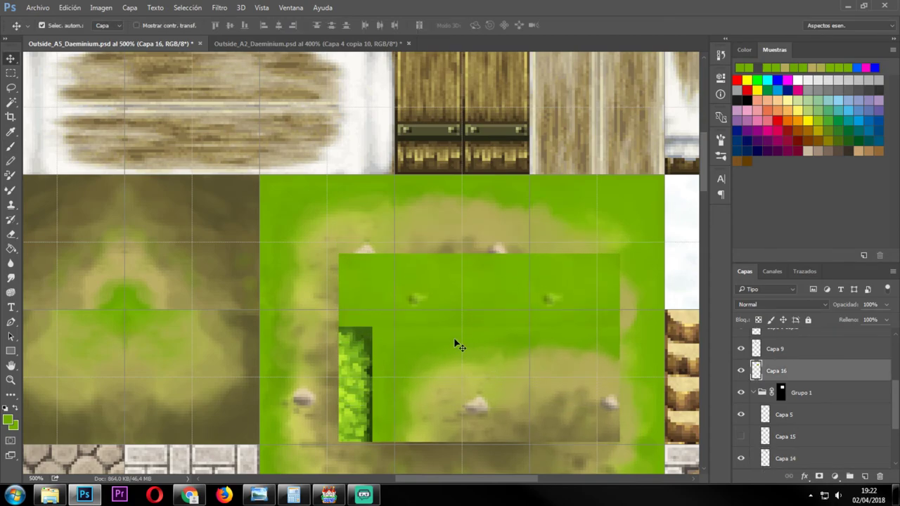
key("i")
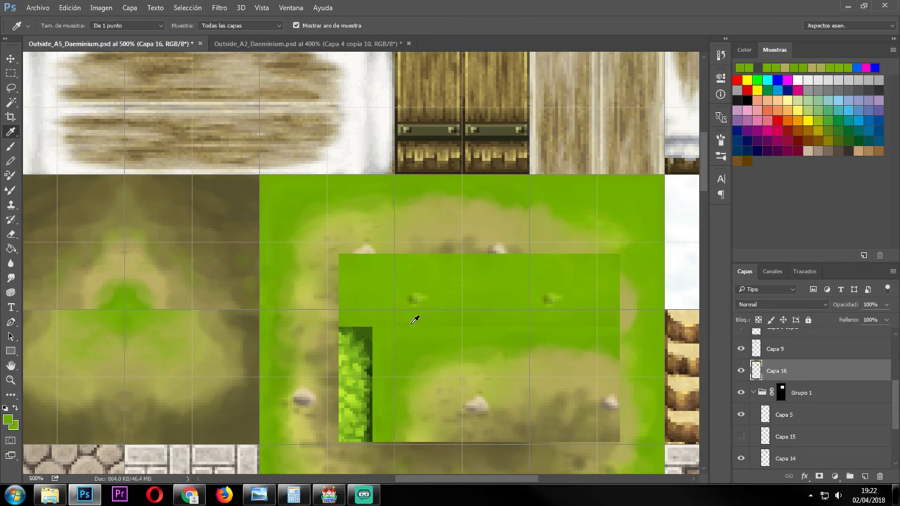
scroll(405, 337, "up", 3)
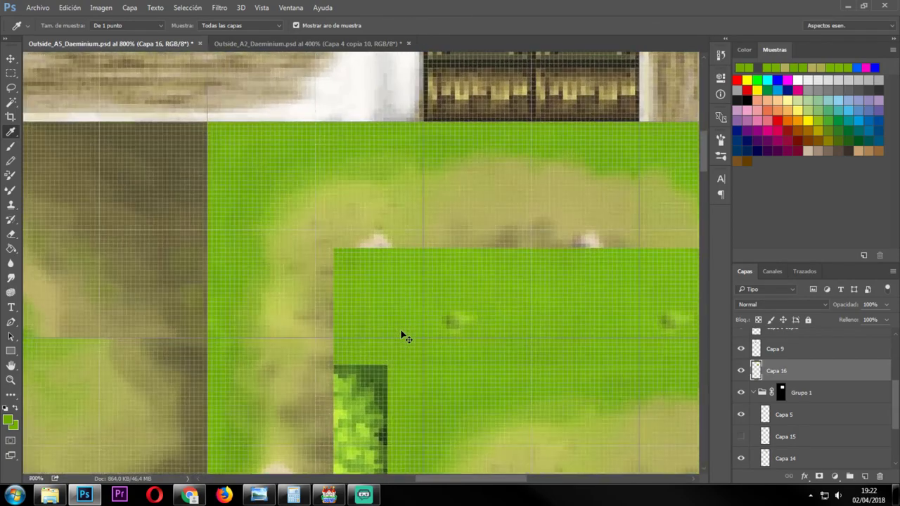
key("ctrl+h")
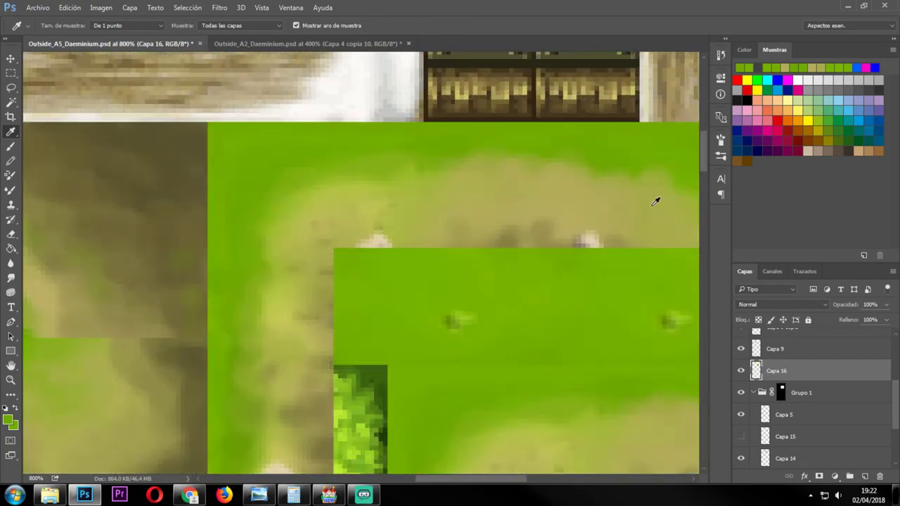
left_click(443, 356)
left_click(444, 358)
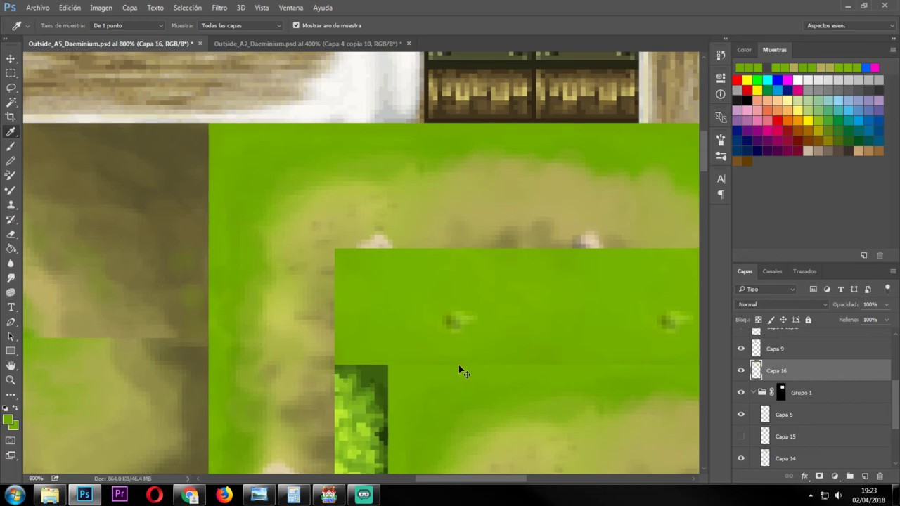
Sample the green along the seam between the plain grass and the dirt-edge tiles in the map fragment.
key("ctrl+minus")
key("ctrl+minus")
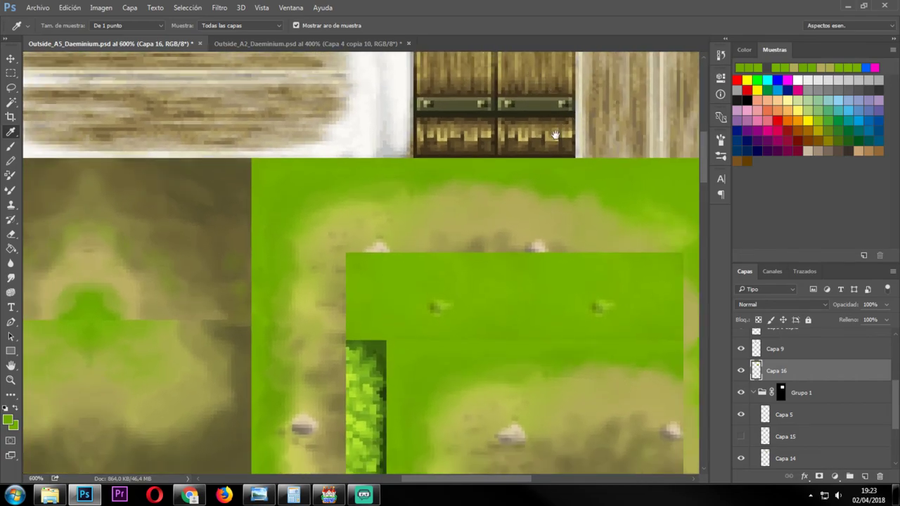
left_click_drag(547, 305, 494, 267)
key("v")
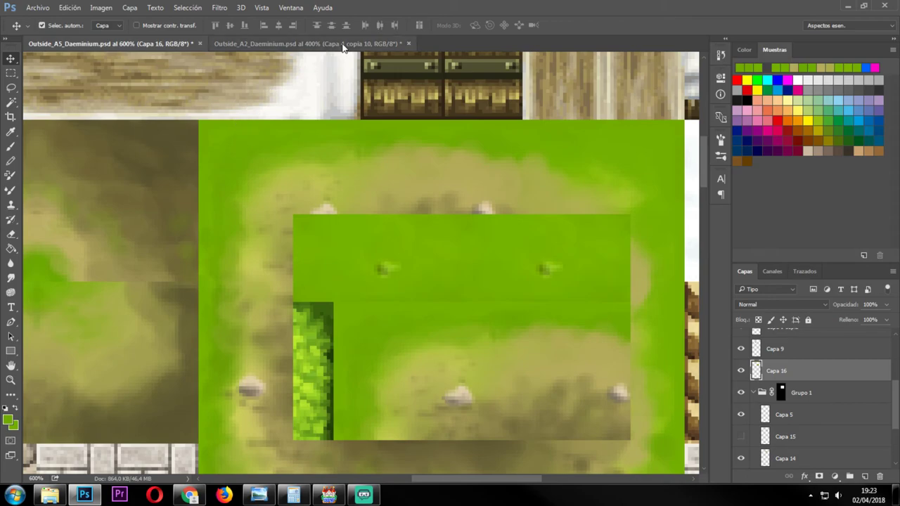
key("i")
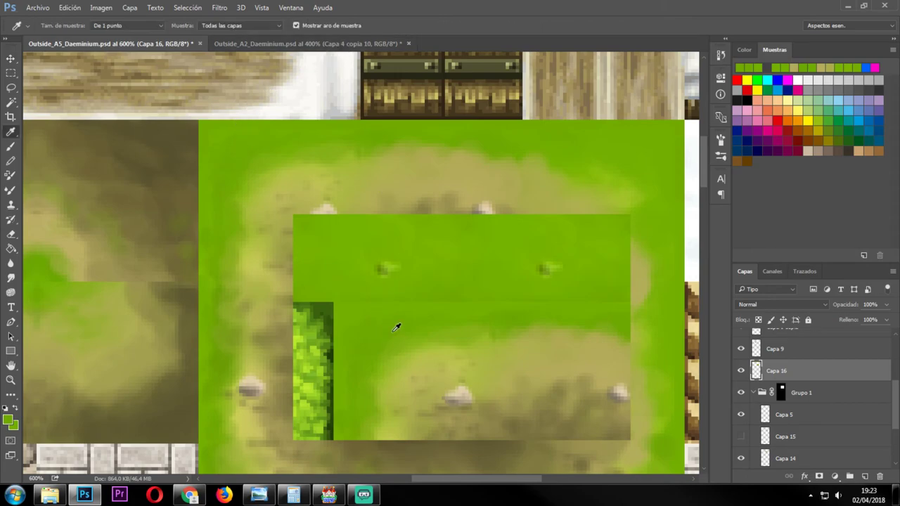
left_click(383, 303)
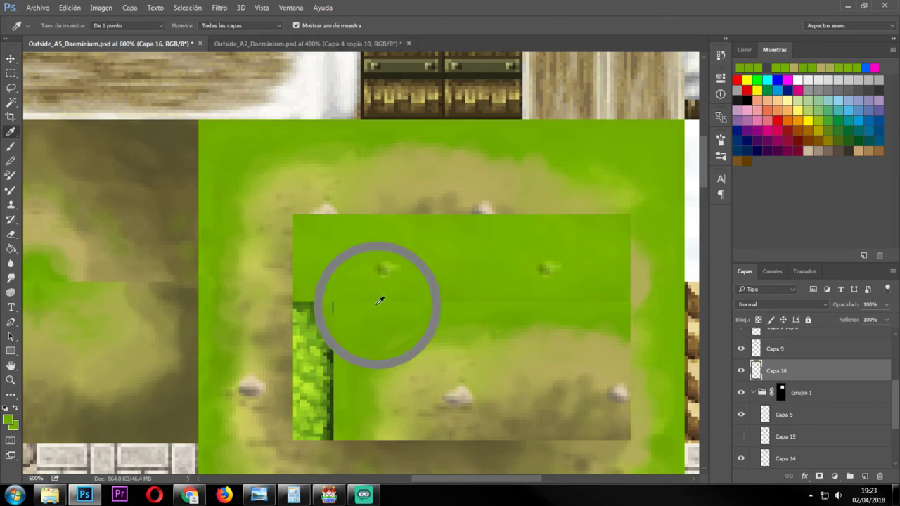
Compare the plain grass in Outside_A2_Daeminium.psd with the map fragment in Outside_A5_Daeminium.psd.
left_click(310, 45)
left_click_drag(153, 240, 211, 232)
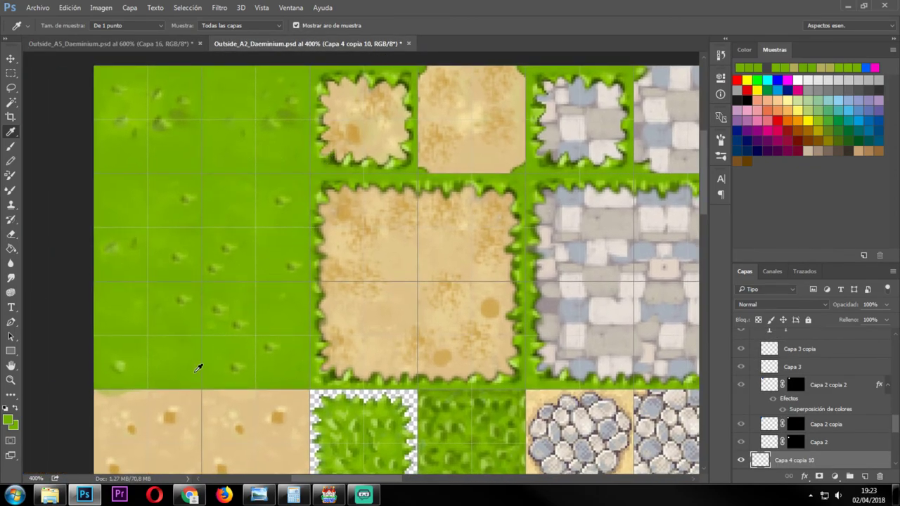
left_click(112, 44)
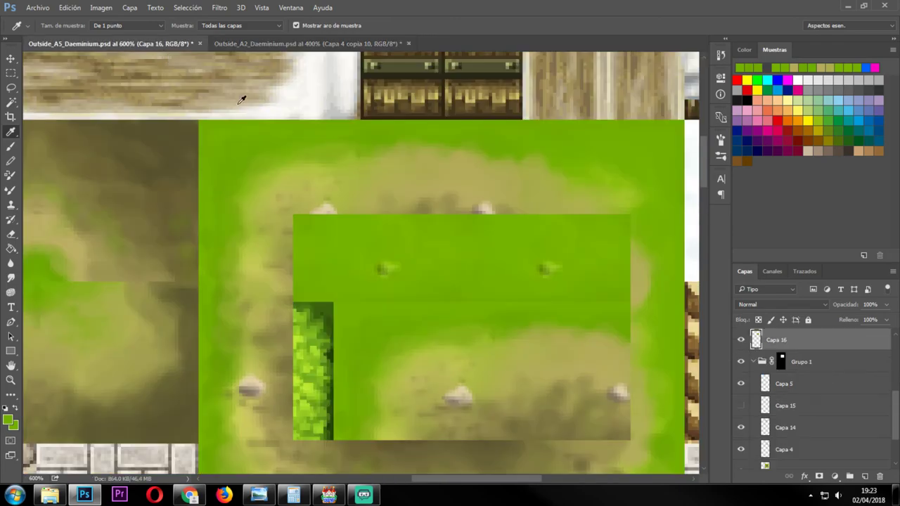
In Outside_A2_Daeminium.psd, show the numbered guide group Grupo 1 and export the sheet as PNG-24 over Outside_A2_Daeminium.png.
left_click(310, 45)
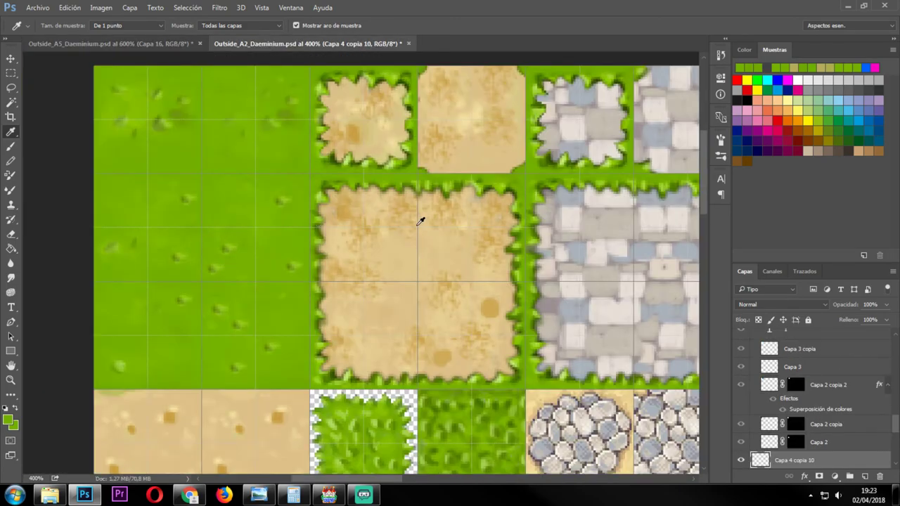
left_click_drag(897, 425, 809, 346)
left_click(739, 335)
key("ctrl+alt+shift+s")
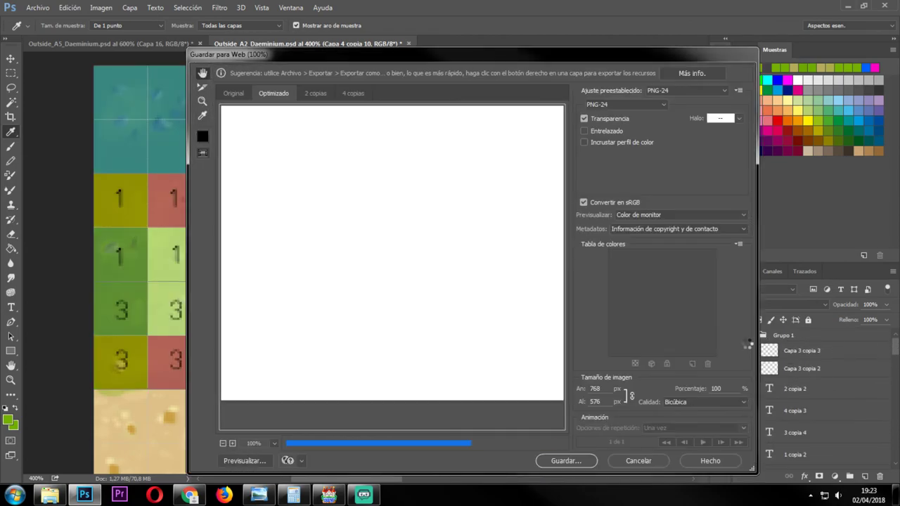
key("Return")
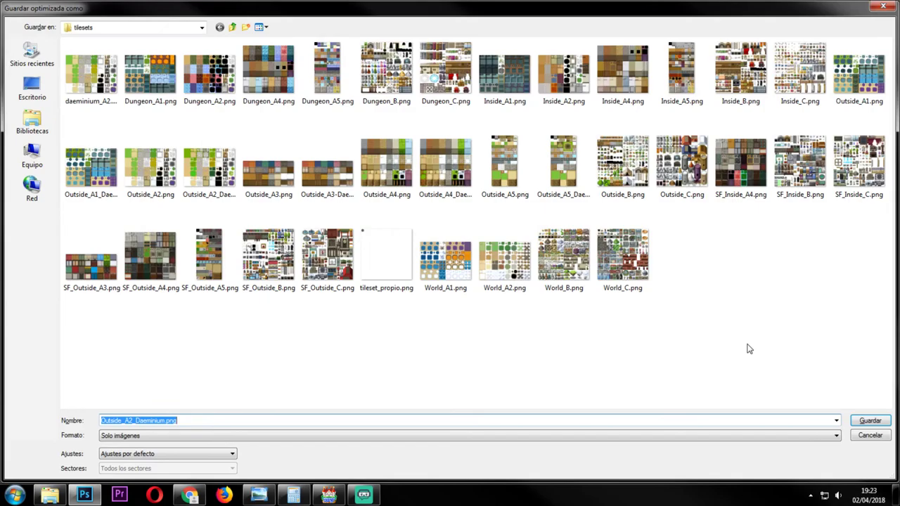
left_click(855, 422)
left_click(532, 257)
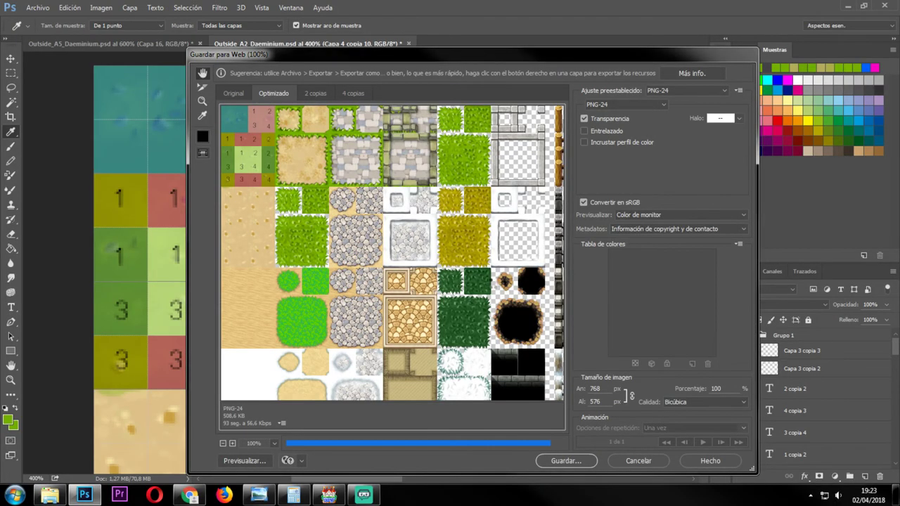
Switch to RPG Maker MV, reload Outside_A2_Daeminium as the Exterior tileset's A2 ground image, and accept the database changes.
left_click(343, 495)
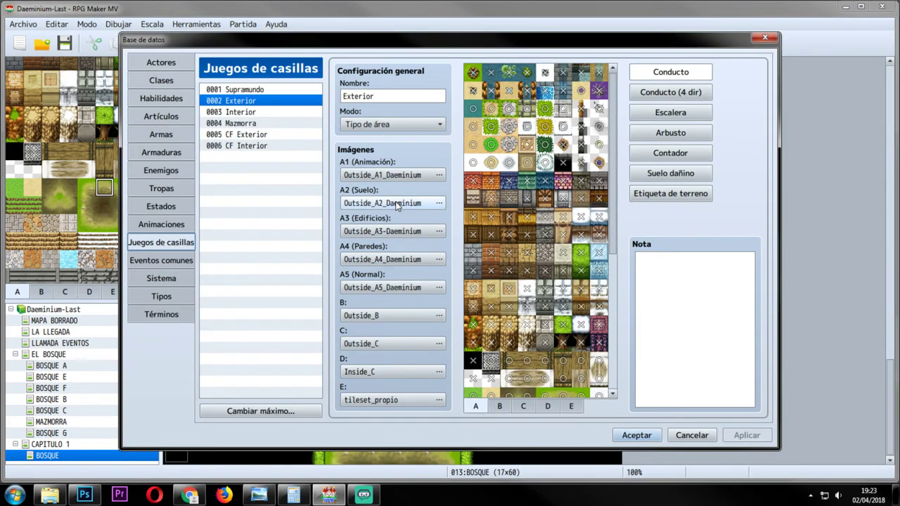
left_click(396, 205)
left_click(568, 363)
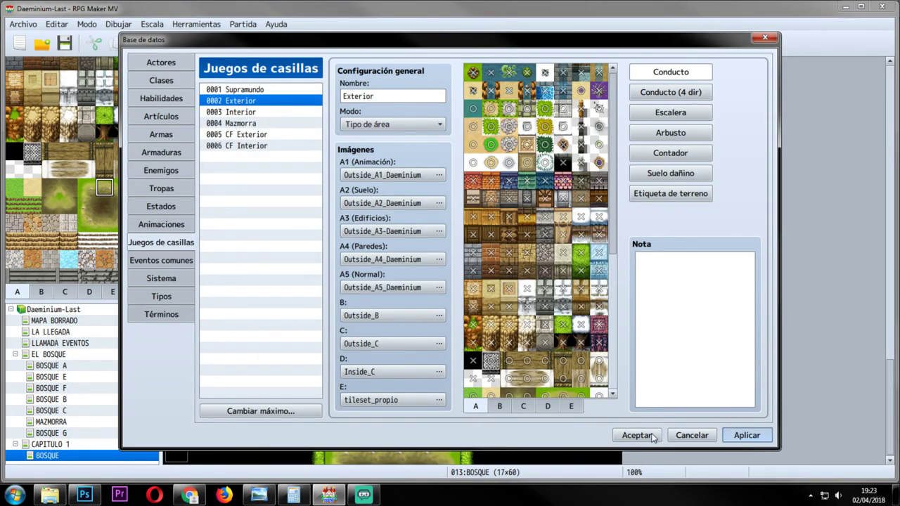
left_click(637, 435)
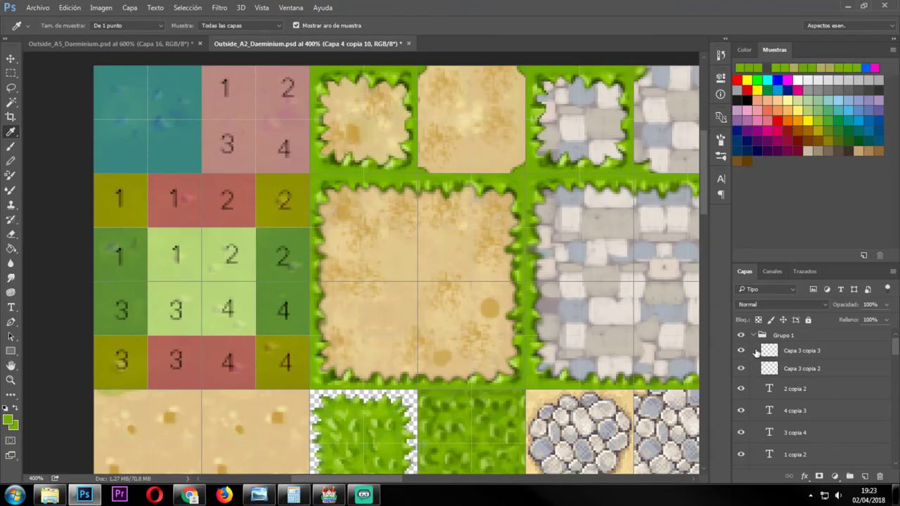
Compare the numbered quarter-tile guide in the A2 sheet with the BOSQUE map, and hide Grupo 1 again.
left_click(743, 335)
left_click(743, 335)
key("alt+Tab")
key("alt+Tab")
key("alt+Tab")
key("alt+Tab")
left_click(740, 335)
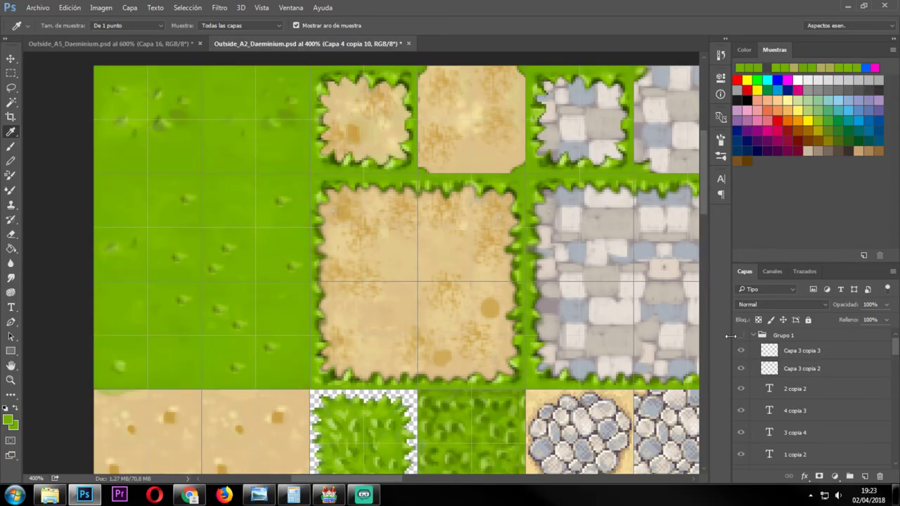
Try to brush green along the grass-sand boundary on Capa 0 and delete the overflow, and undo it.
key("b")
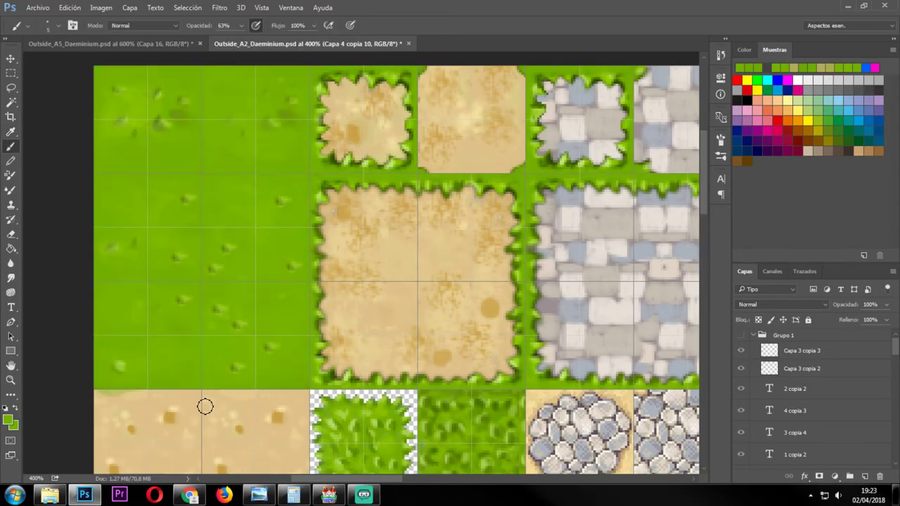
left_click(175, 394, "ctrl")
left_click_drag(174, 395, 251, 391)
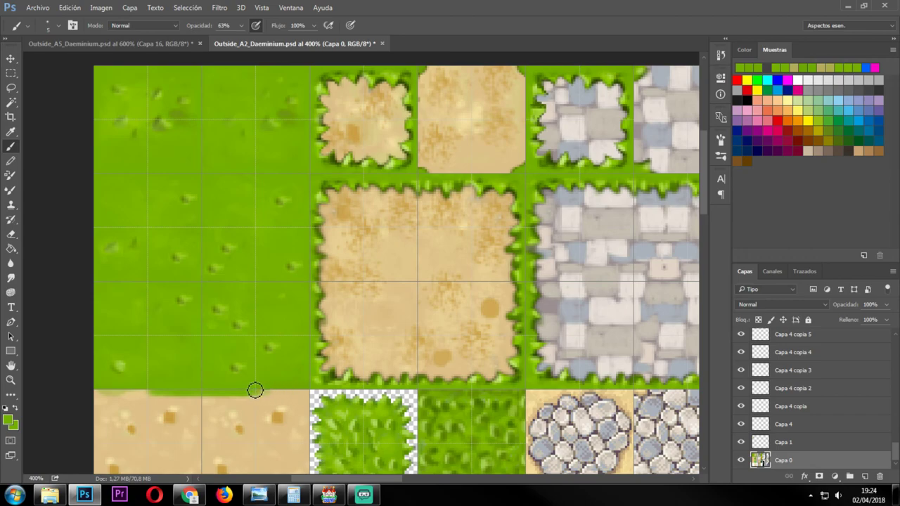
key("m")
left_click_drag(130, 414, 279, 391)
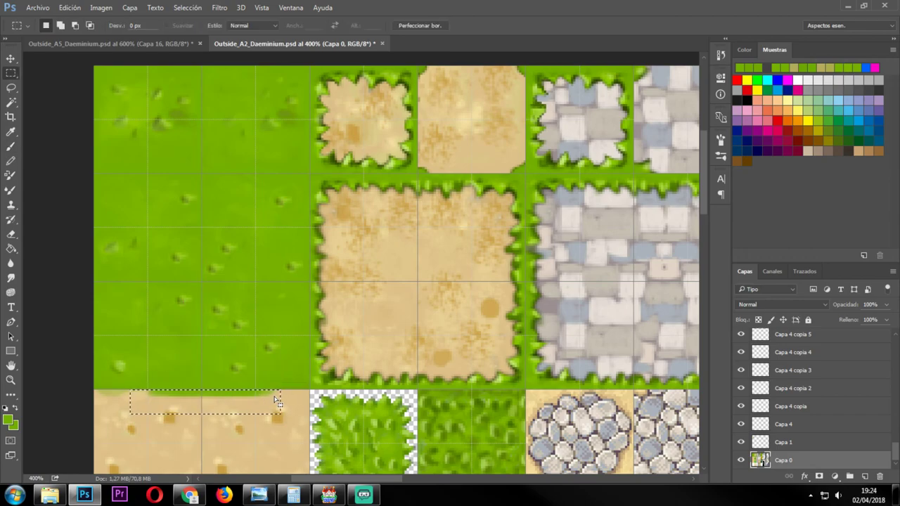
key("Delete")
key("ctrl+z")
key("ctrl+d")
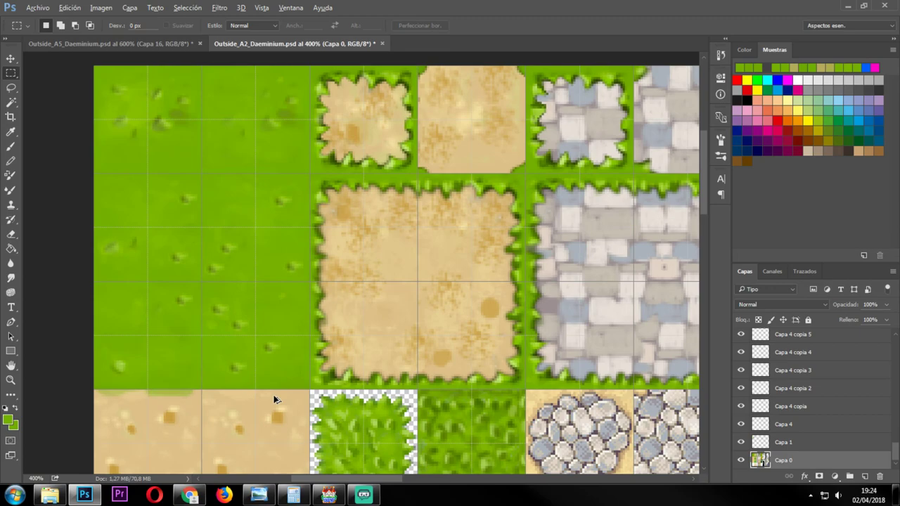
On Capa 1, brush green along the lower edge of the grass block and clear the overflow from the sand tiles.
key("v")
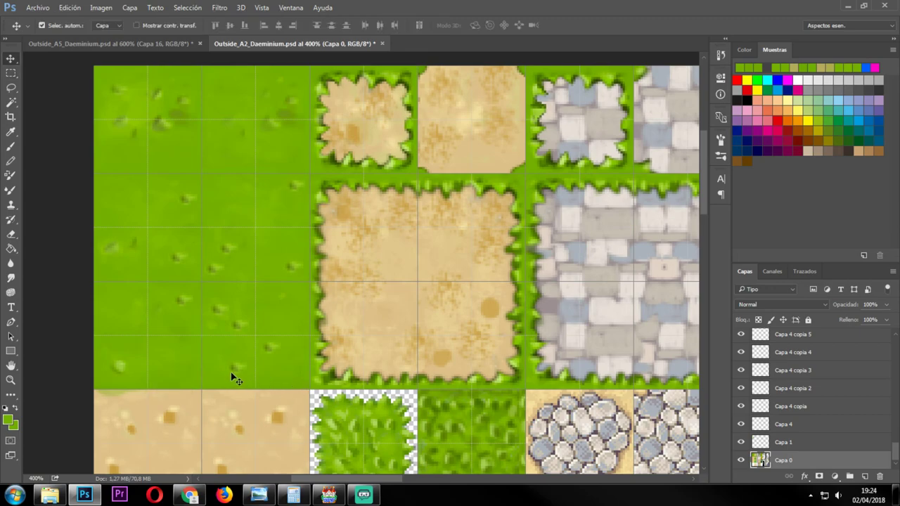
left_click(201, 374)
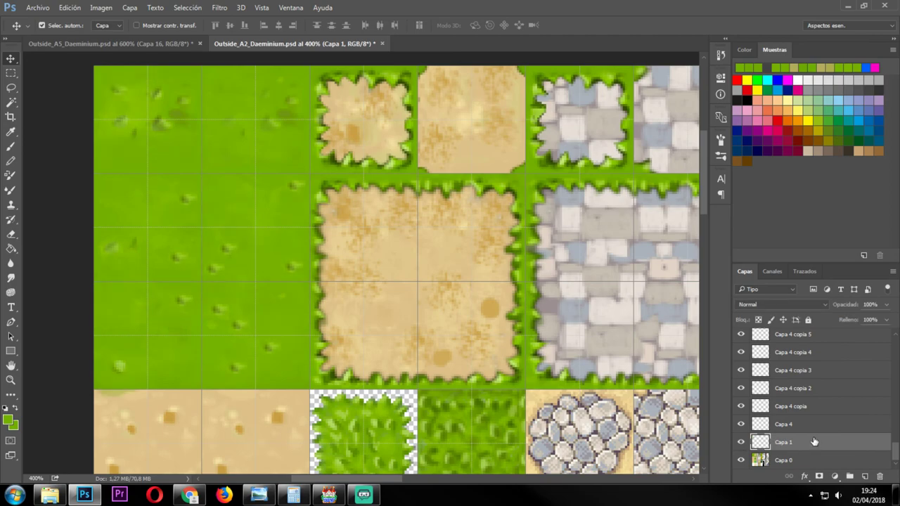
key("b")
mouse_move(144, 389)
left_mouse_down()
mouse_move(242, 386)
mouse_move(246, 408)
mouse_move(117, 398)
mouse_move(119, 389)
left_mouse_up()
key("m")
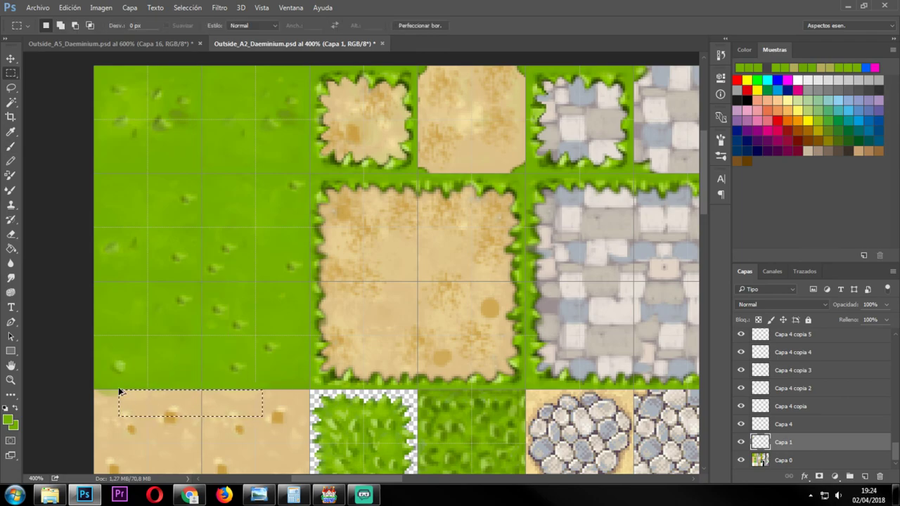
Export the A2 sheet without the number guides, overwriting Outside_A2_Daeminium.png in the tilesets folder.
key("ctrl+alt+shift+s")
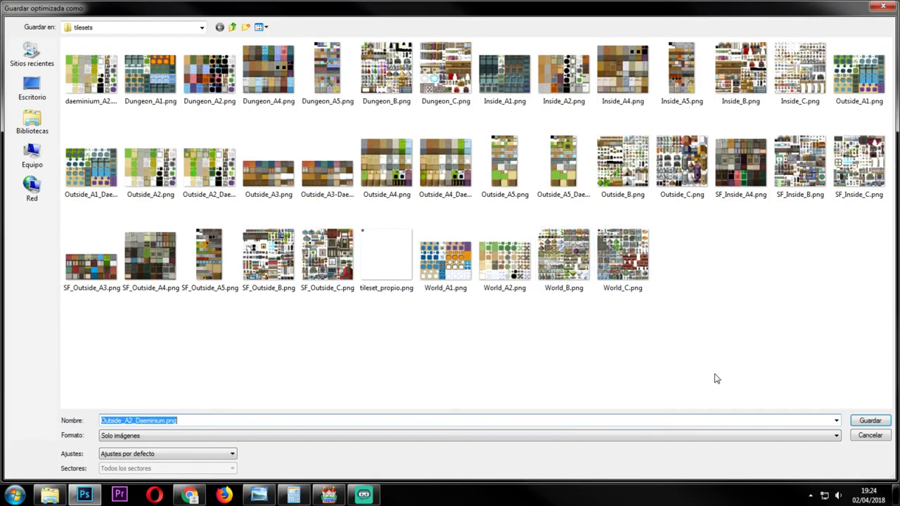
left_click(868, 424)
left_click(528, 257)
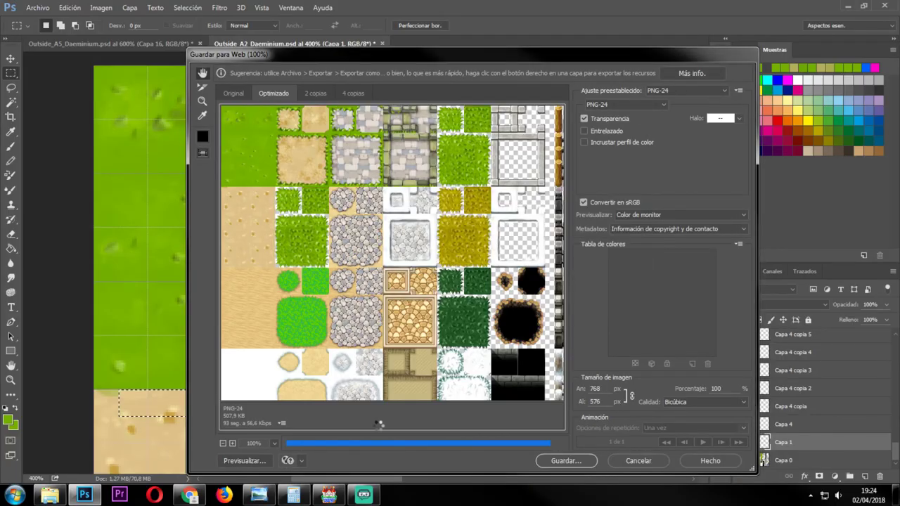
Switch to RPG Maker MV, reselect Outside_A2_Daeminium for the Exterior tileset's A2 ground slot, and apply and accept the changes.
left_click(329, 495)
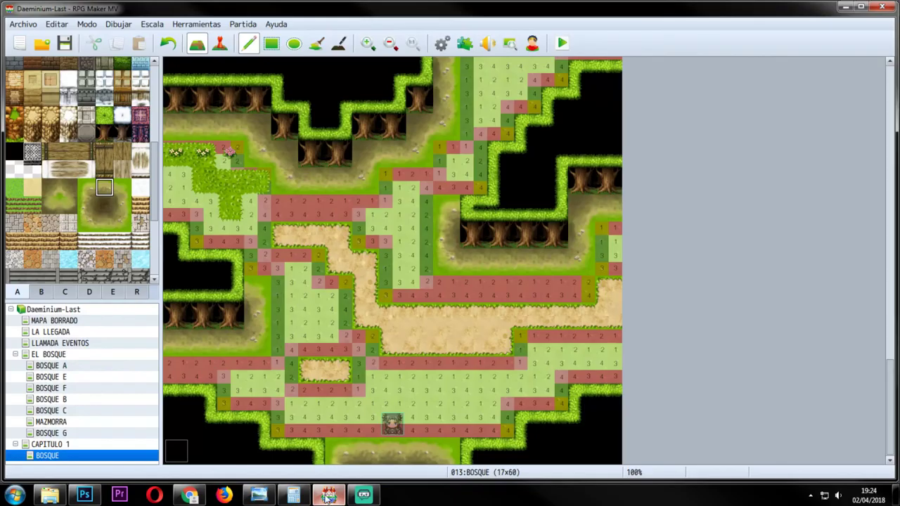
left_click(442, 43)
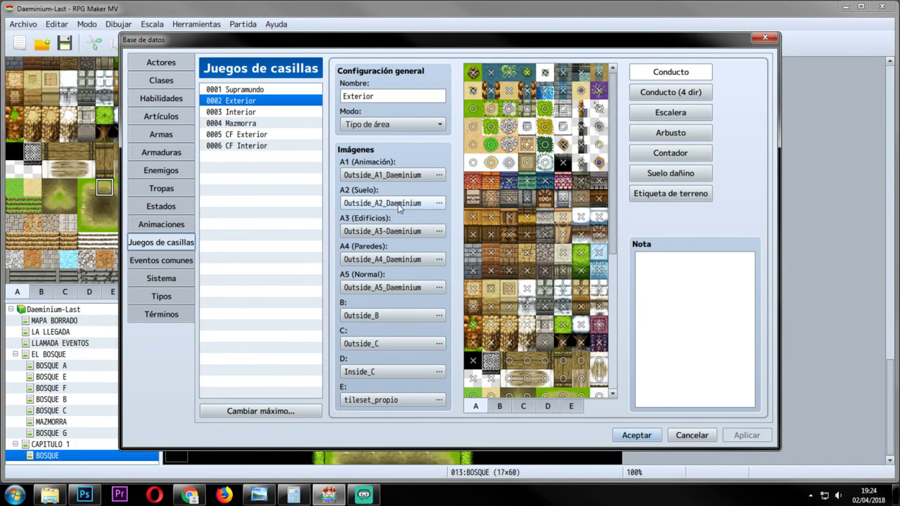
left_click(398, 204)
left_click(568, 363)
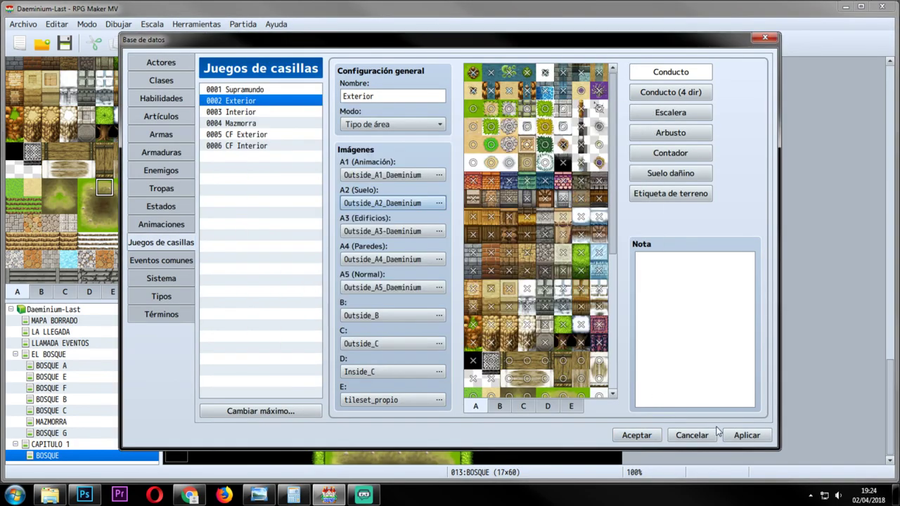
left_click(745, 435)
left_click(615, 436)
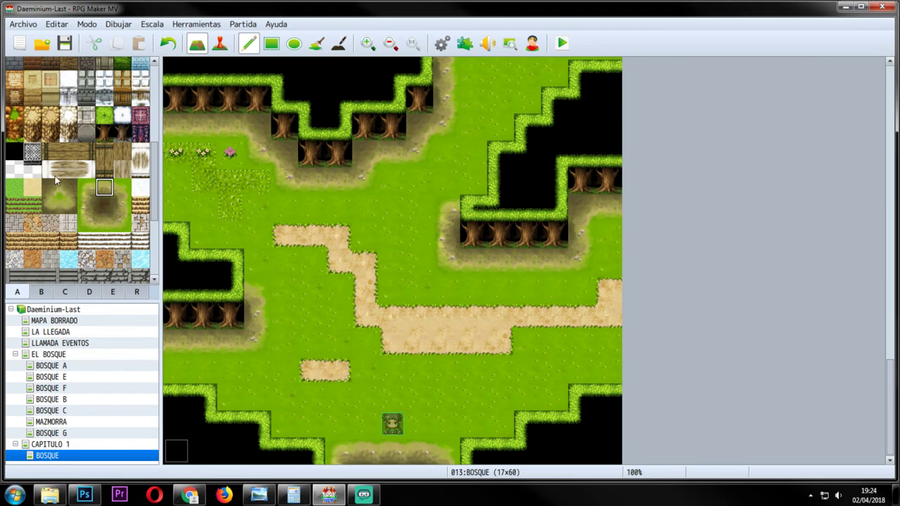
Paint test patches of sand path and grey stone paving around the BOSQUE map's southern entrance, and save the project.
scroll(55, 176, "up", 6)
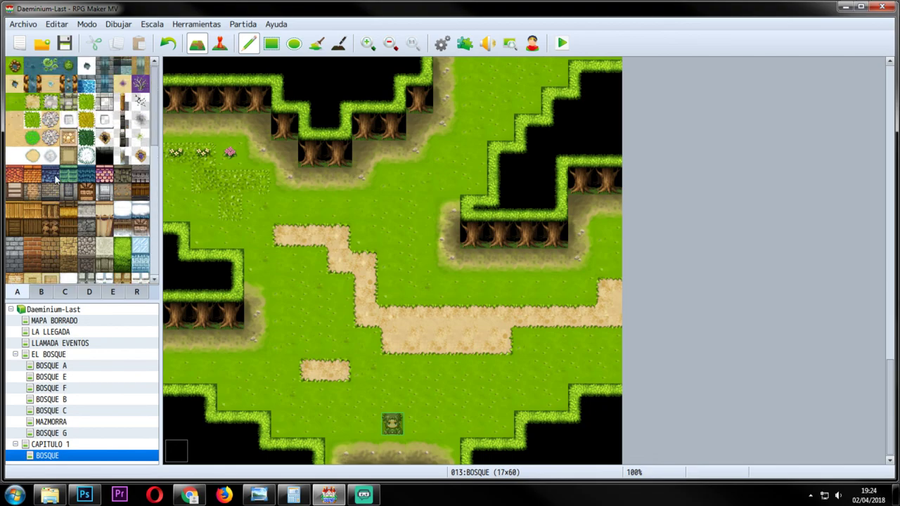
left_click(32, 102)
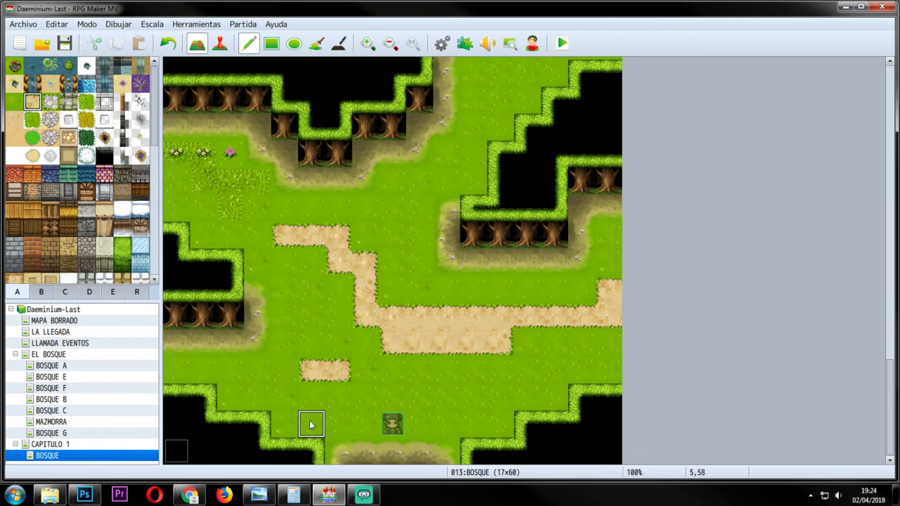
mouse_move(342, 455)
left_mouse_down()
mouse_move(442, 459)
mouse_move(409, 441)
mouse_move(404, 421)
mouse_move(390, 422)
mouse_move(384, 397)
mouse_move(388, 413)
mouse_move(416, 402)
left_mouse_up()
left_click(50, 102)
mouse_move(393, 451)
left_mouse_down()
mouse_move(368, 448)
mouse_move(387, 448)
mouse_move(403, 428)
mouse_move(395, 422)
mouse_move(410, 435)
mouse_move(417, 472)
left_mouse_up()
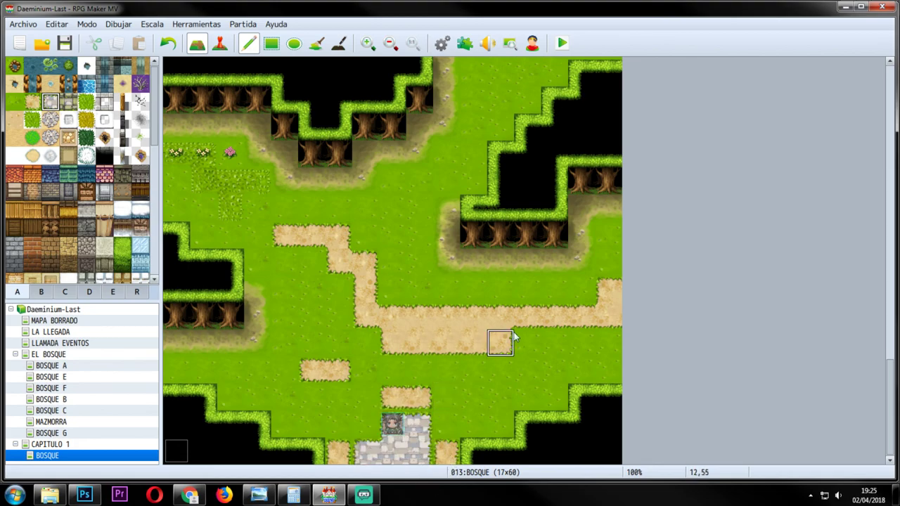
left_click(65, 43)
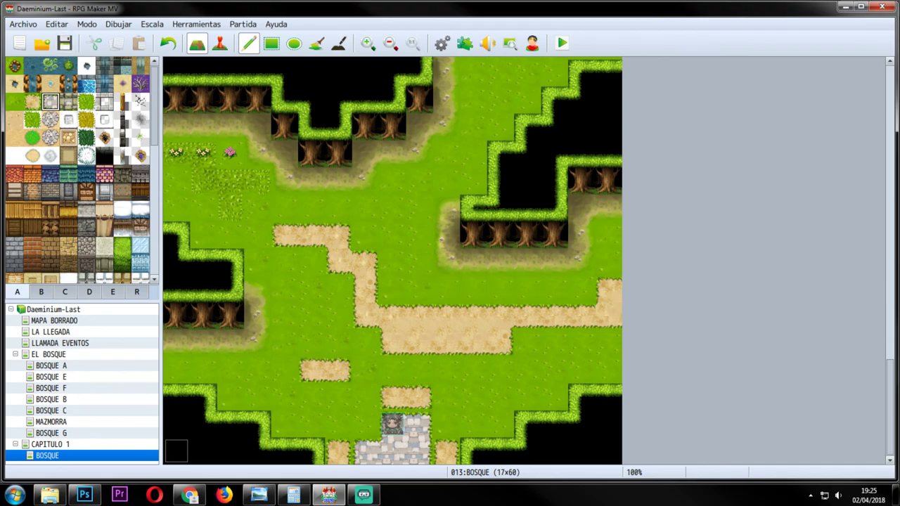